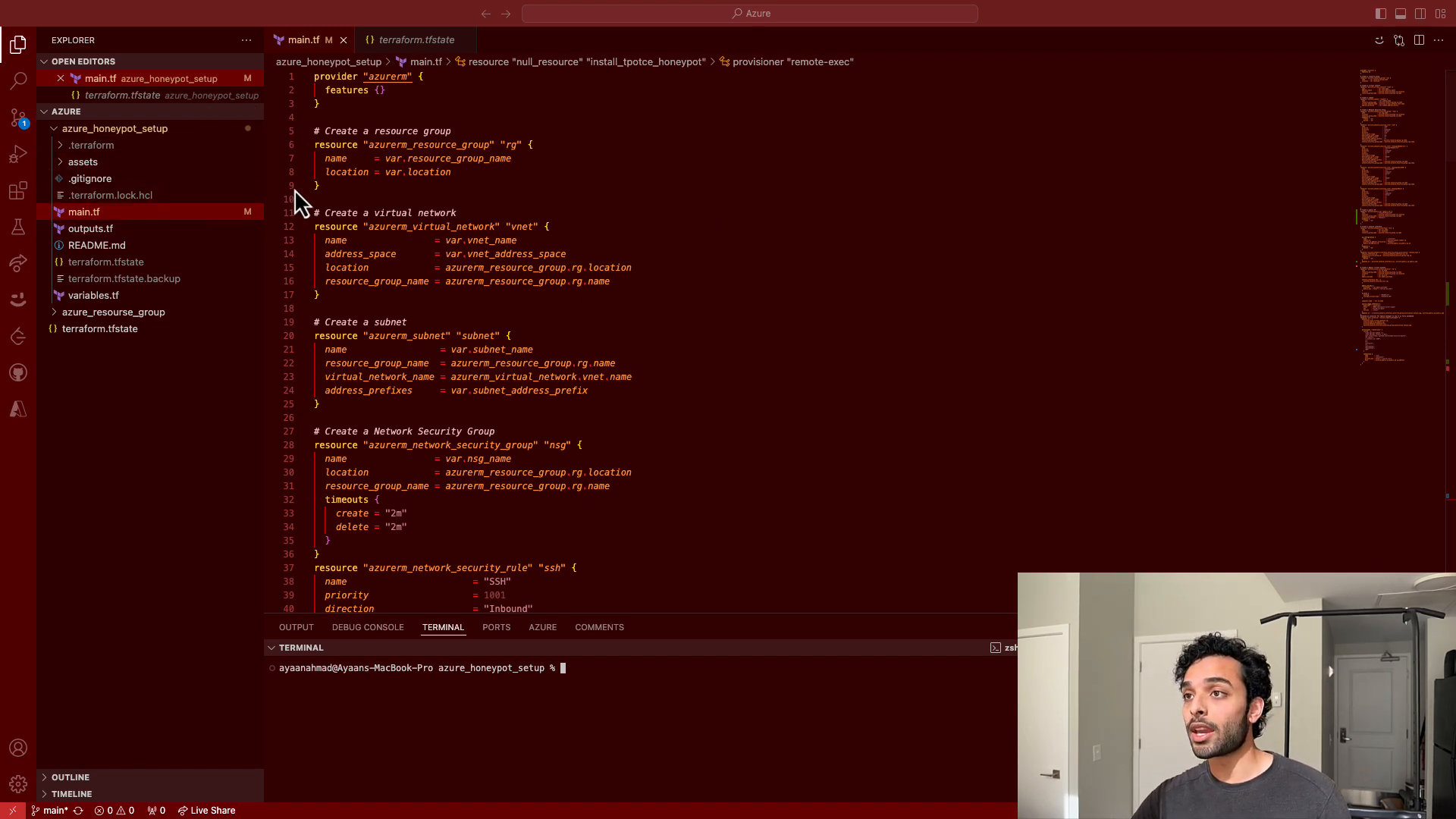
- Review the Terraform resource definitions in main.tf and the variable defaults in variables.tf
{"action": "scroll", "coordinate": [572, 334], "scroll_direction": "down", "scroll_amount": 1}
{"action": "scroll", "coordinate": [572, 334], "scroll_direction": "down", "scroll_amount": 20}
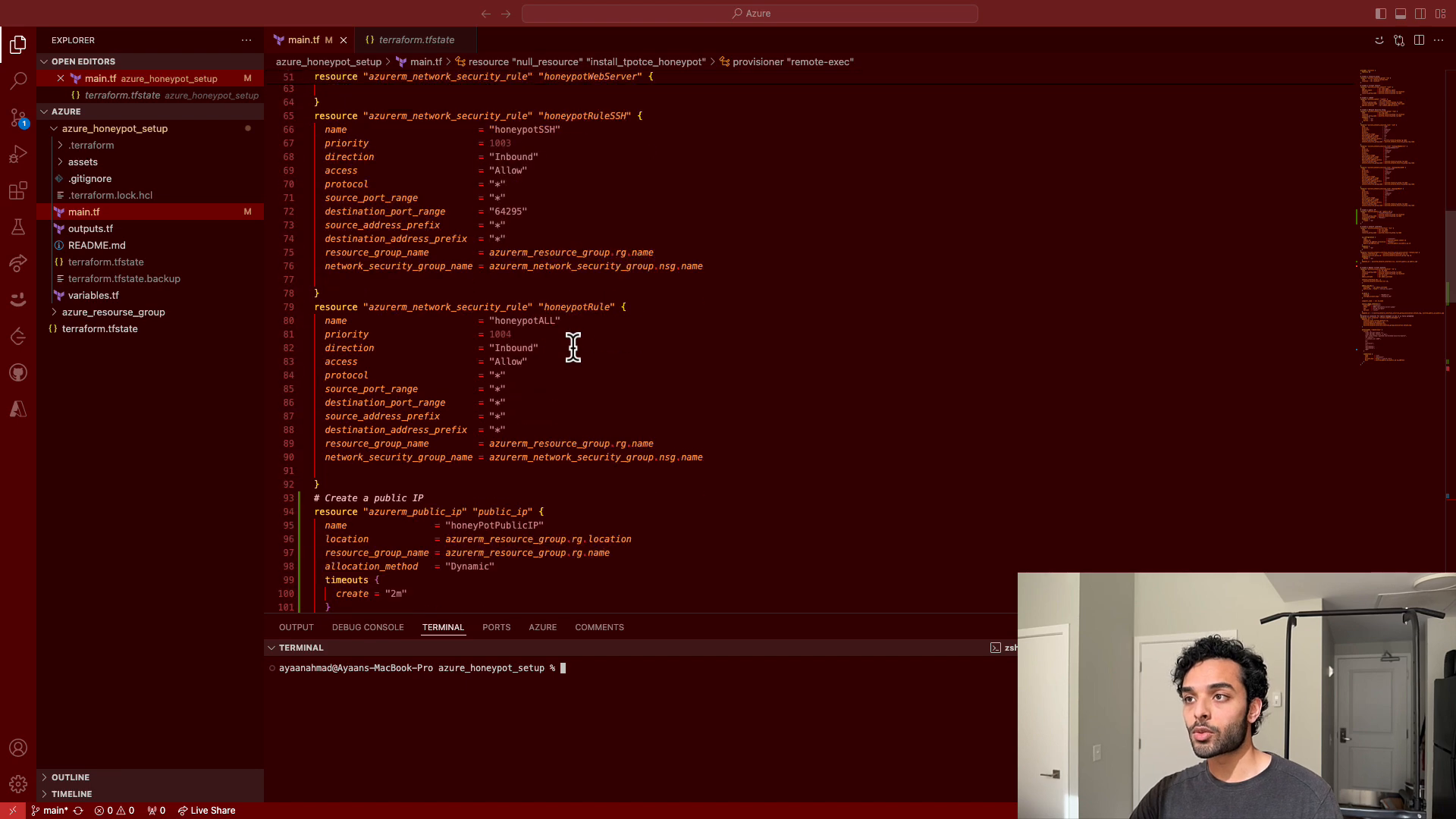
{"action": "scroll", "coordinate": [573, 333], "scroll_direction": "up", "scroll_amount": 20}
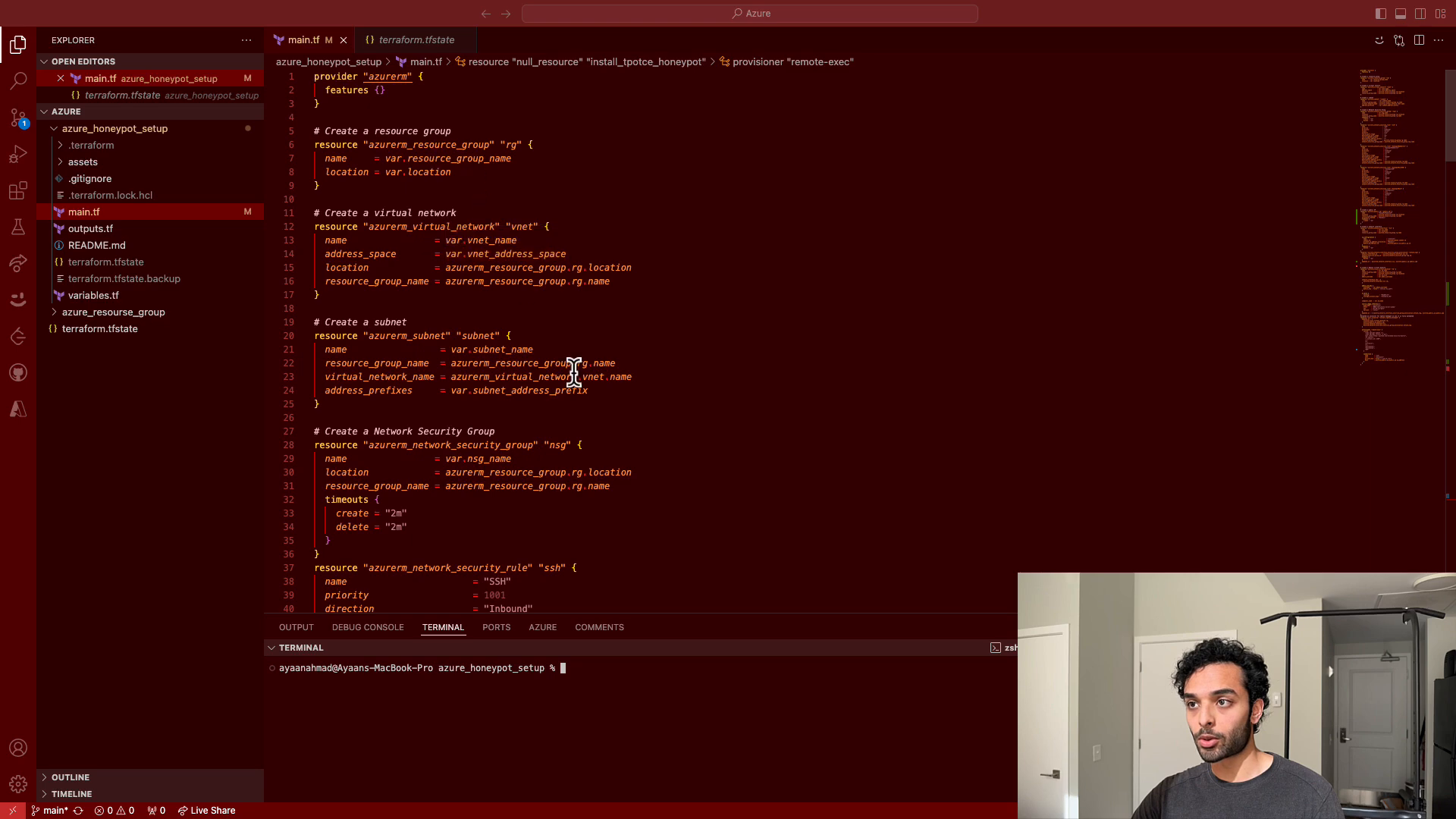
{"action": "scroll", "coordinate": [574, 383], "scroll_direction": "down", "scroll_amount": 9}
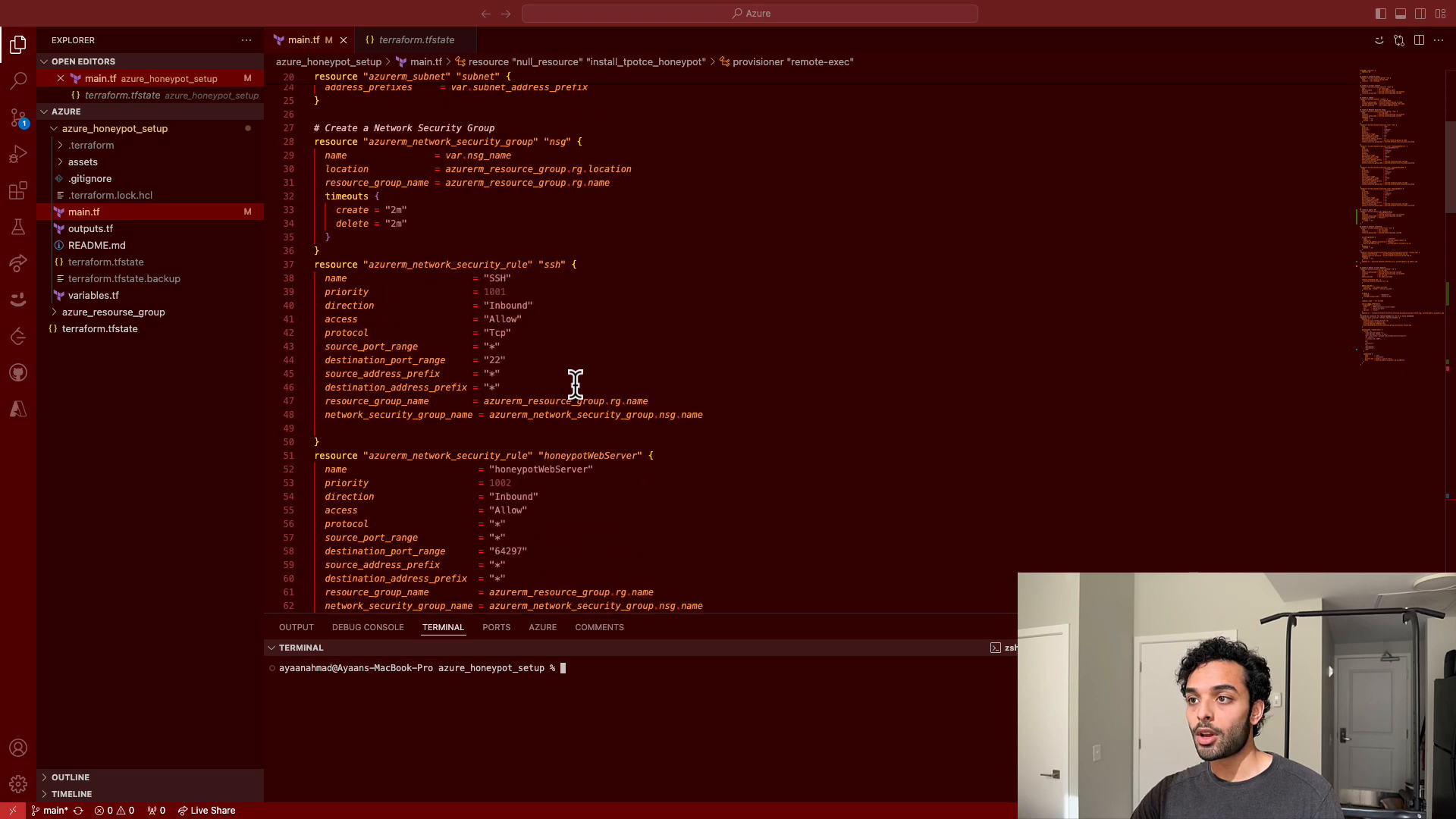
{"action": "left_click", "coordinate": [117, 299]}
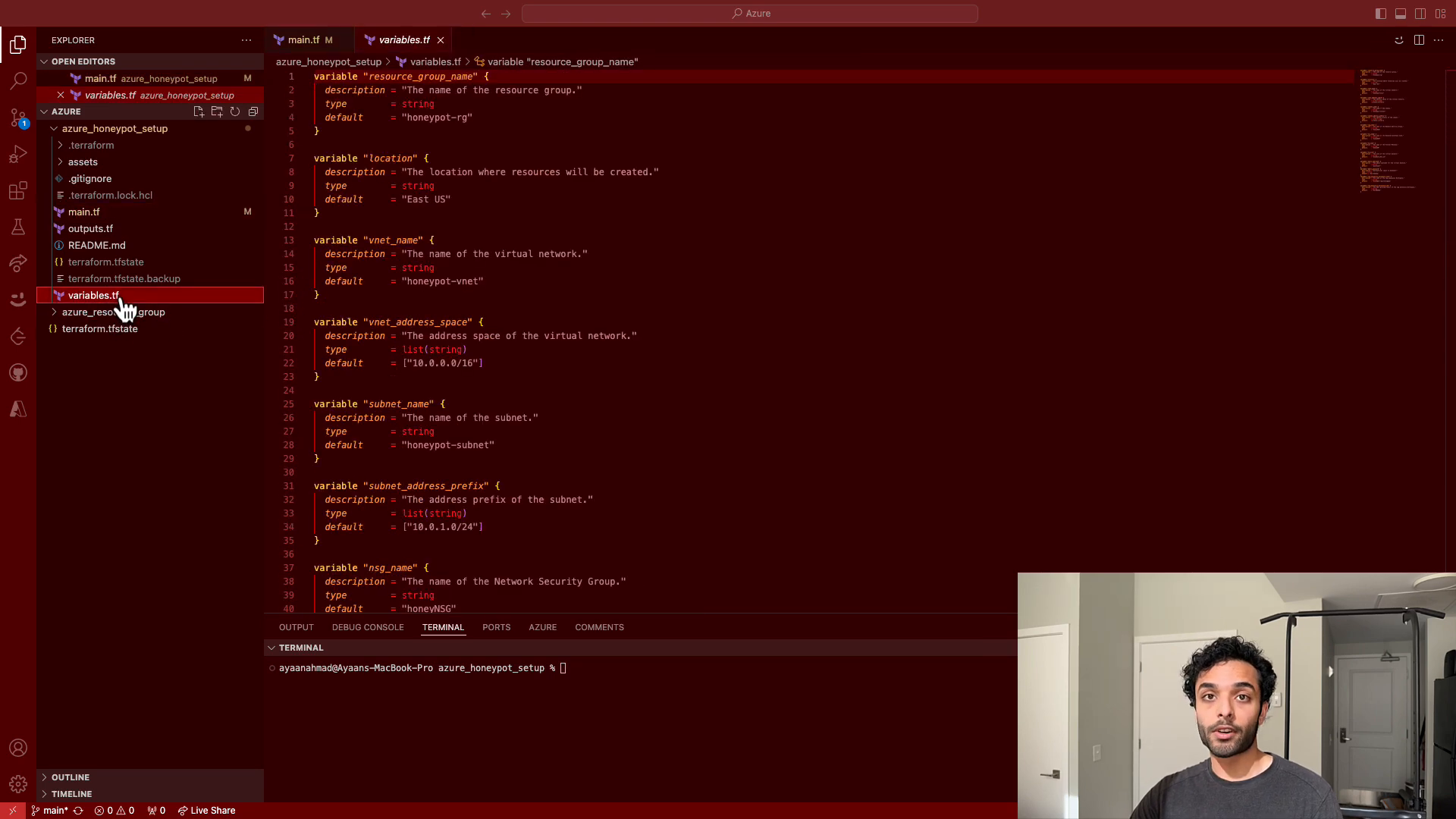
{"action": "left_click", "coordinate": [127, 220]}
{"action": "scroll", "coordinate": [505, 375], "scroll_direction": "down", "scroll_amount": 5}
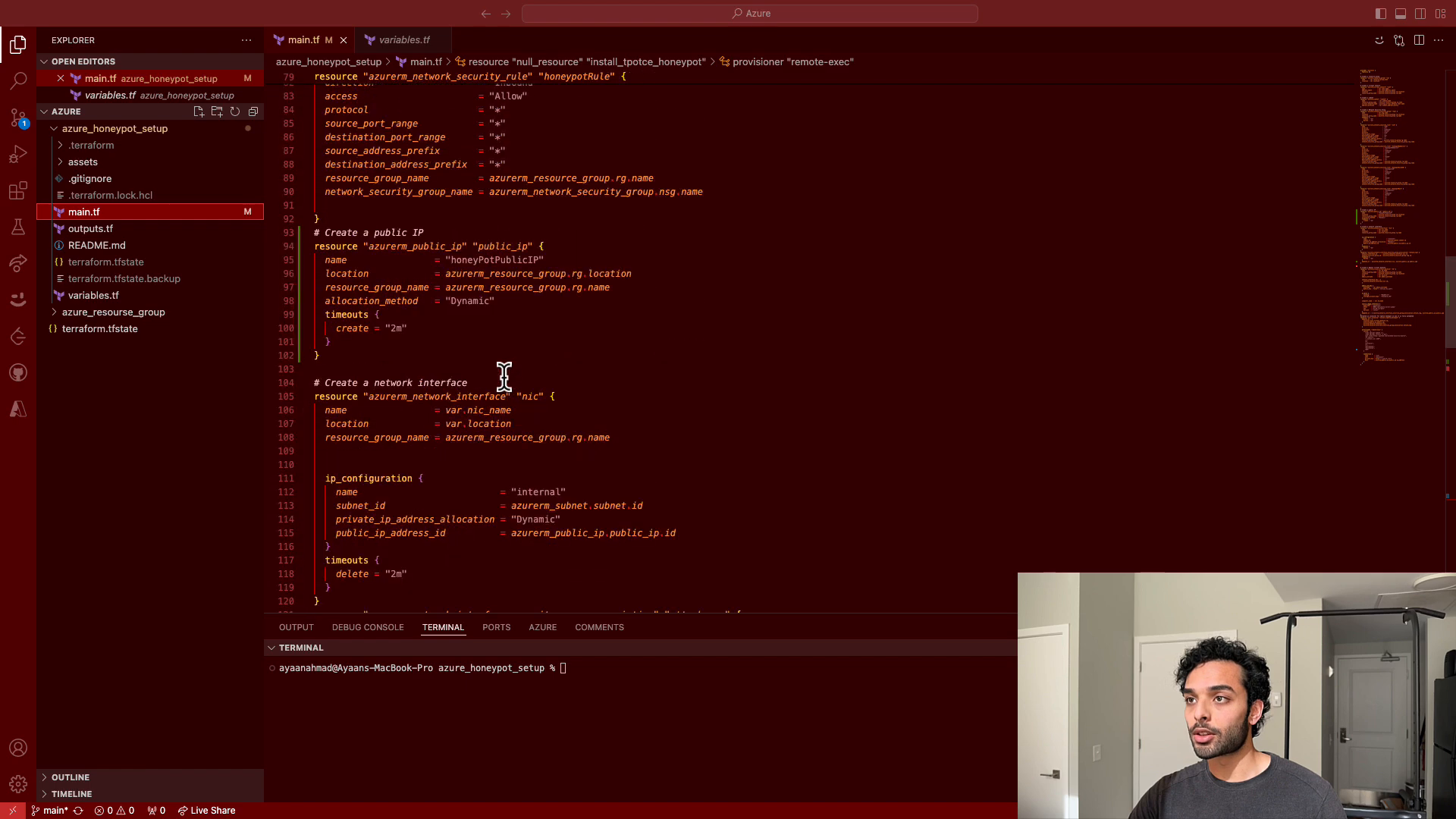
{"action": "scroll", "coordinate": [504, 375], "scroll_direction": "down", "scroll_amount": 3}
{"action": "scroll", "coordinate": [504, 375], "scroll_direction": "up", "scroll_amount": 3}
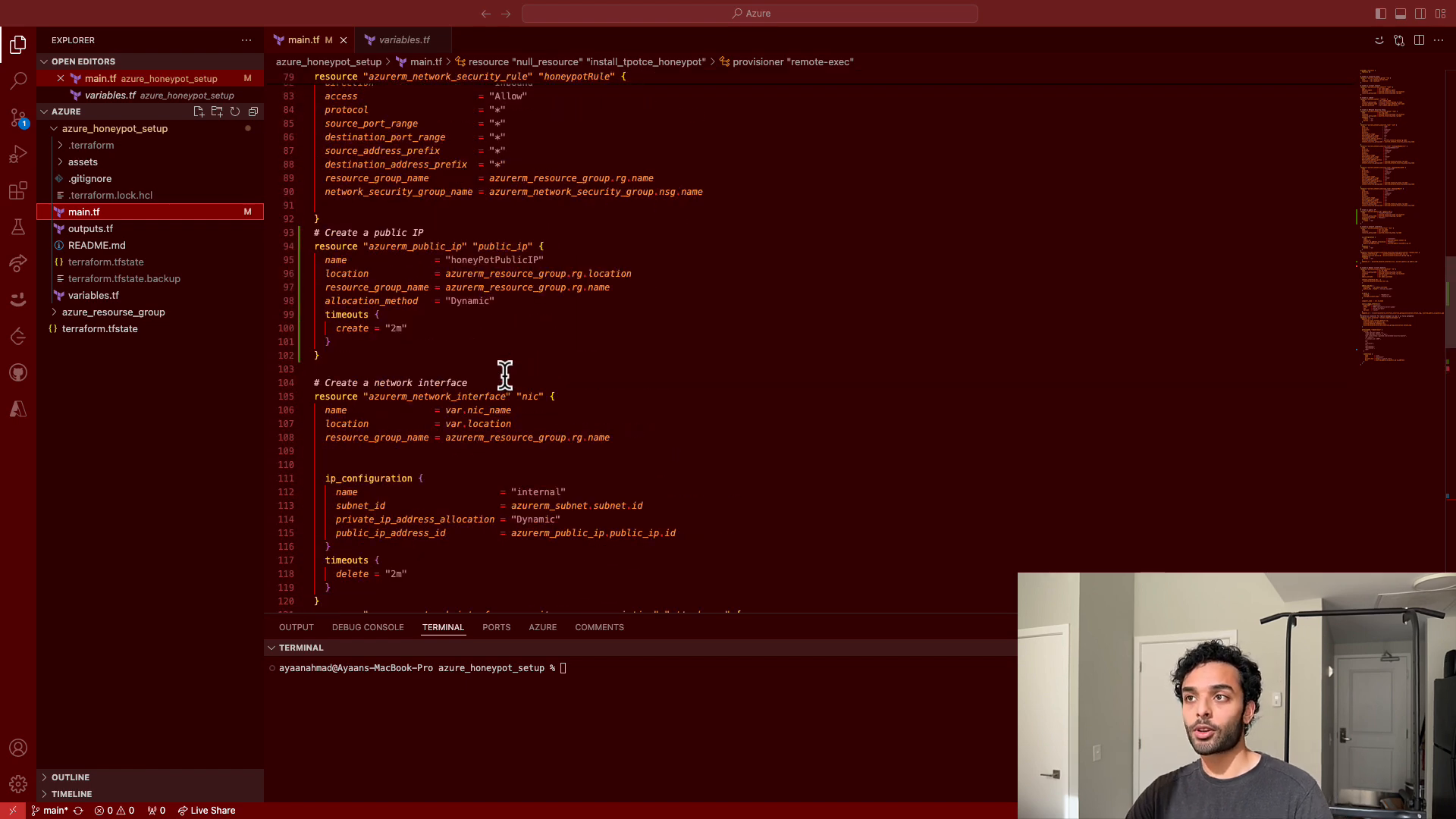
{"action": "scroll", "coordinate": [504, 375], "scroll_direction": "up", "scroll_amount": 6}
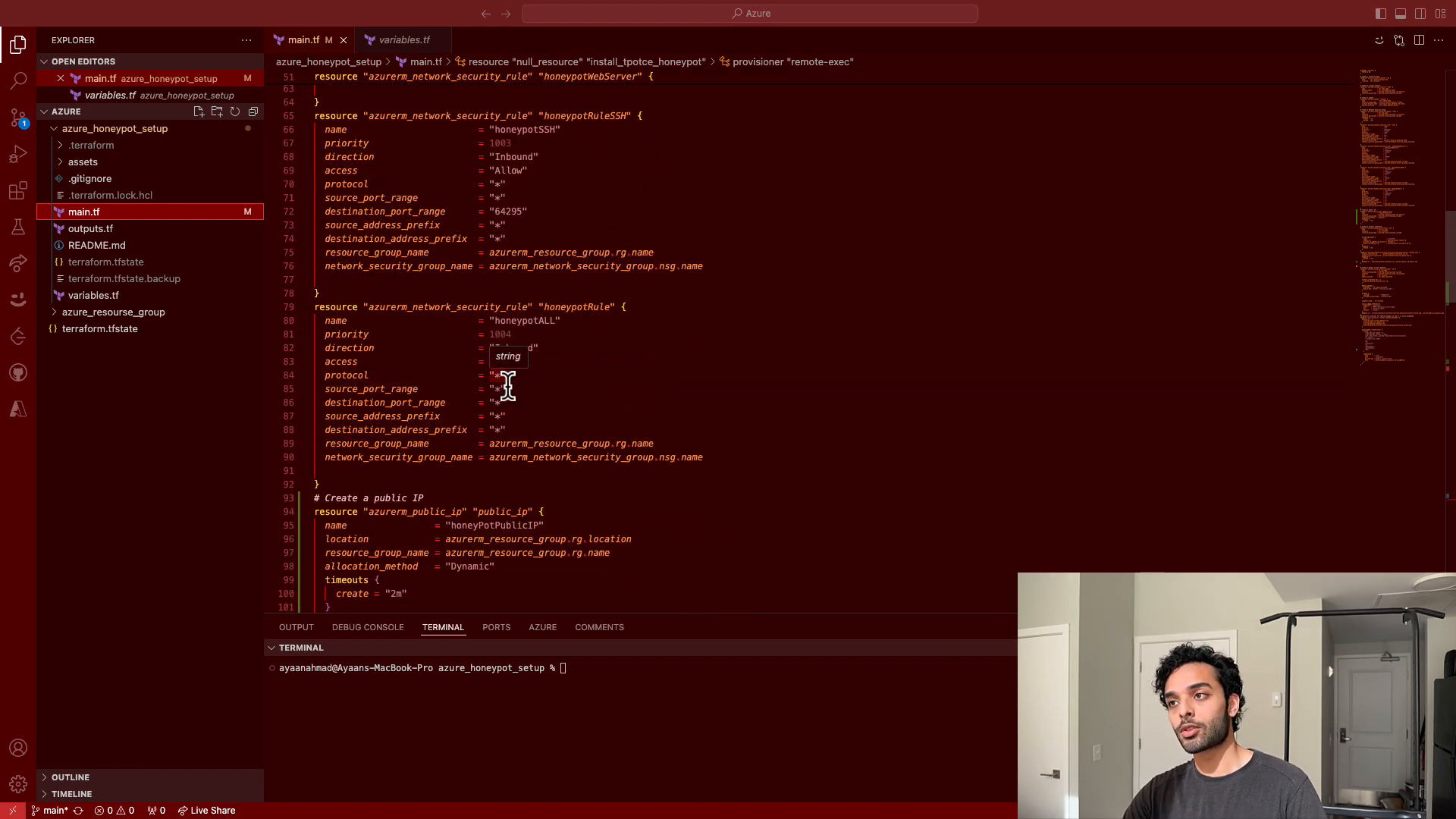
{"action": "scroll", "coordinate": [523, 380], "scroll_direction": "up", "scroll_amount": 1}
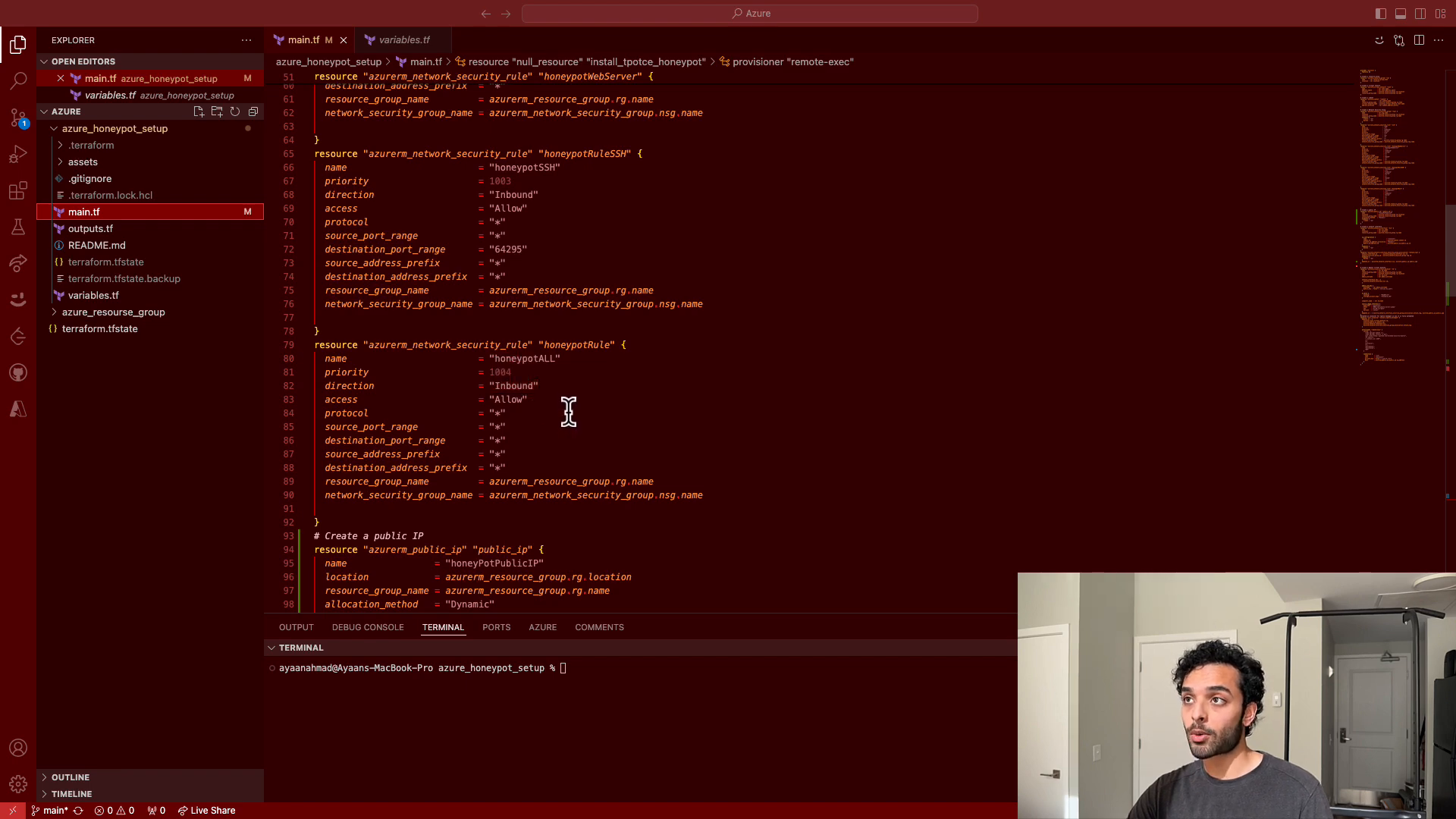
{"action": "scroll", "coordinate": [569, 412], "scroll_direction": "down", "scroll_amount": 20}
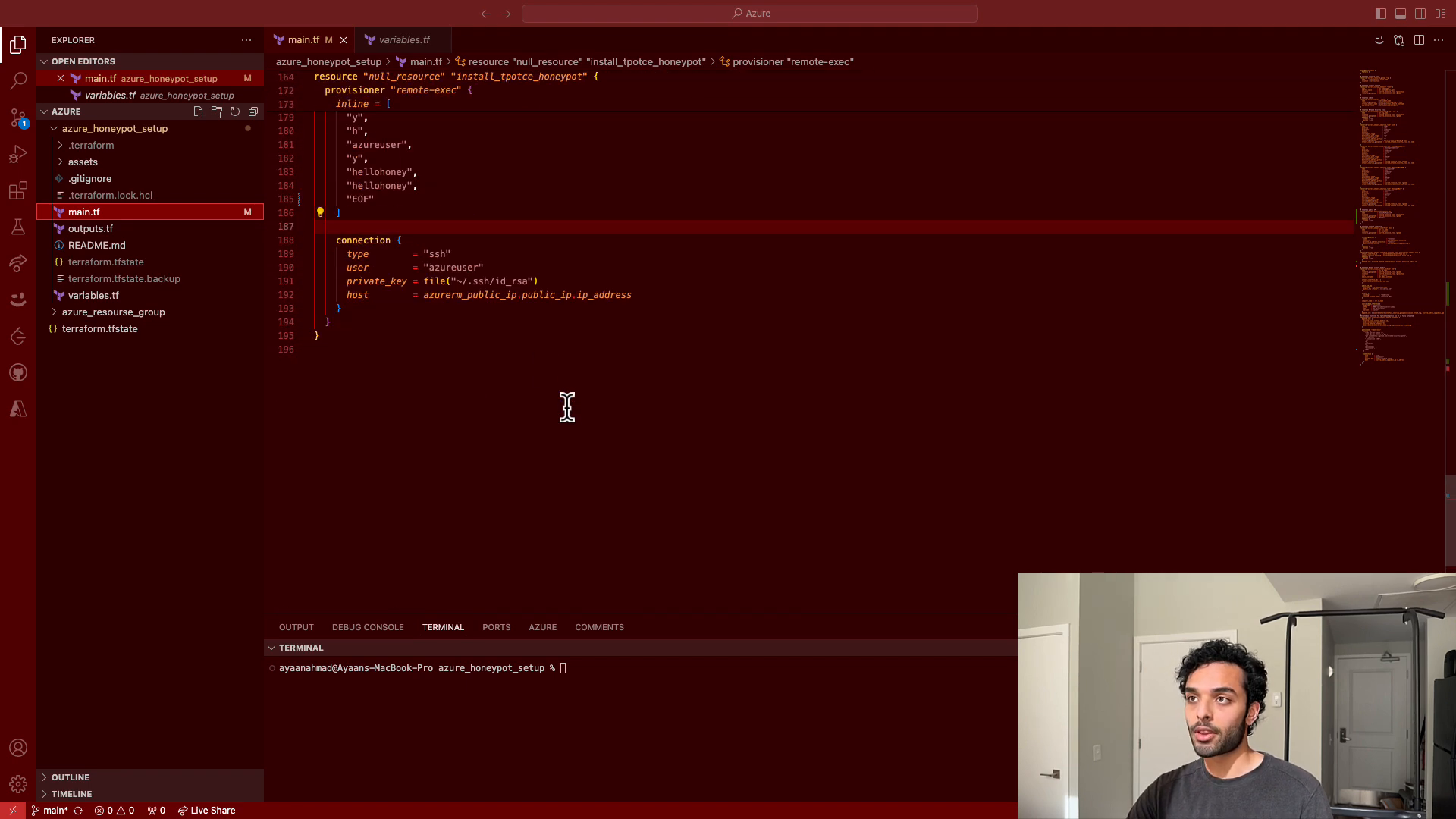
{"action": "scroll", "coordinate": [407, 244], "scroll_direction": "up", "scroll_amount": 3}
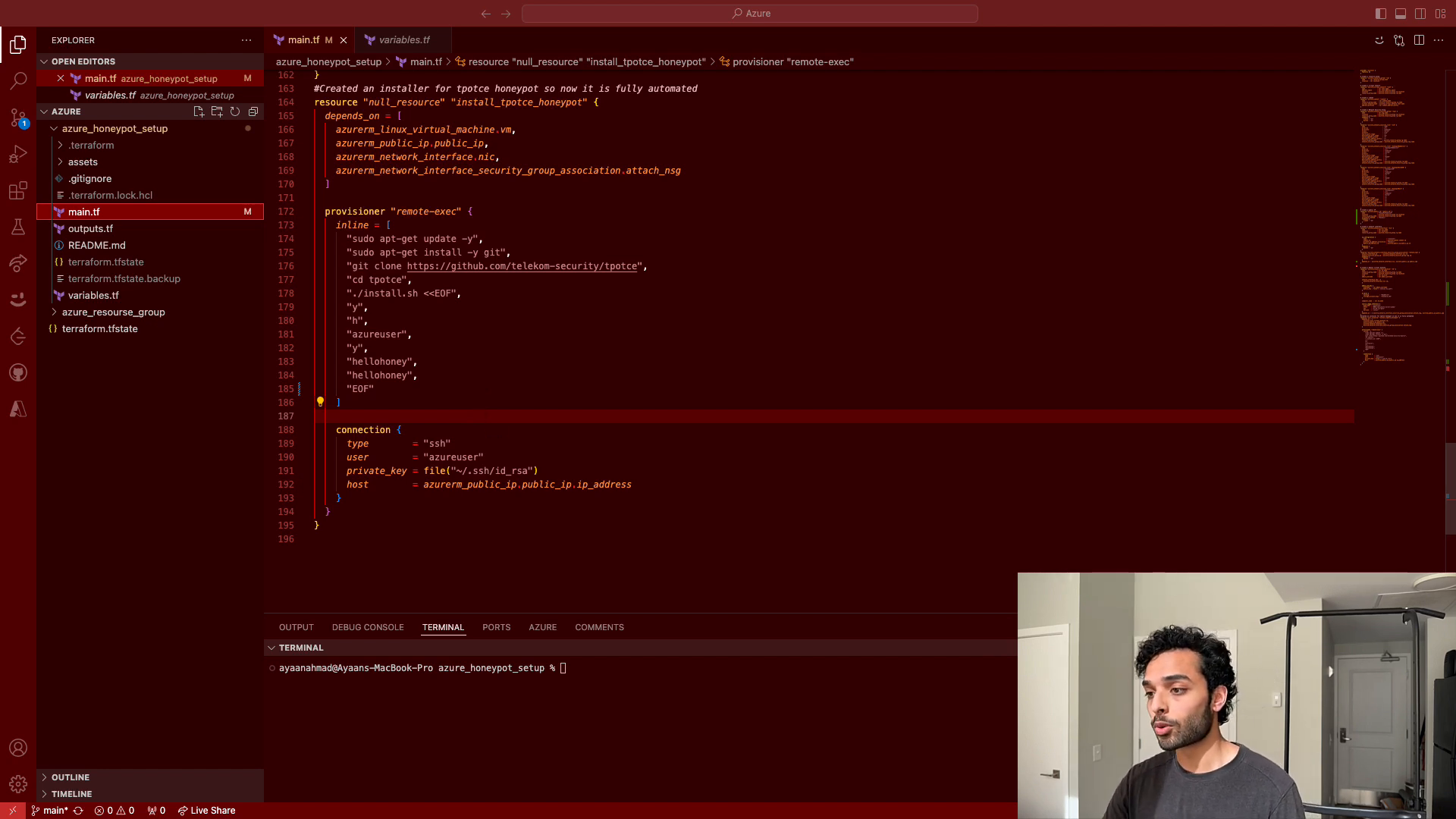
- Run tf plan in the terminal to preview the infrastructure changes
{"action": "left_click", "coordinate": [664, 718]}
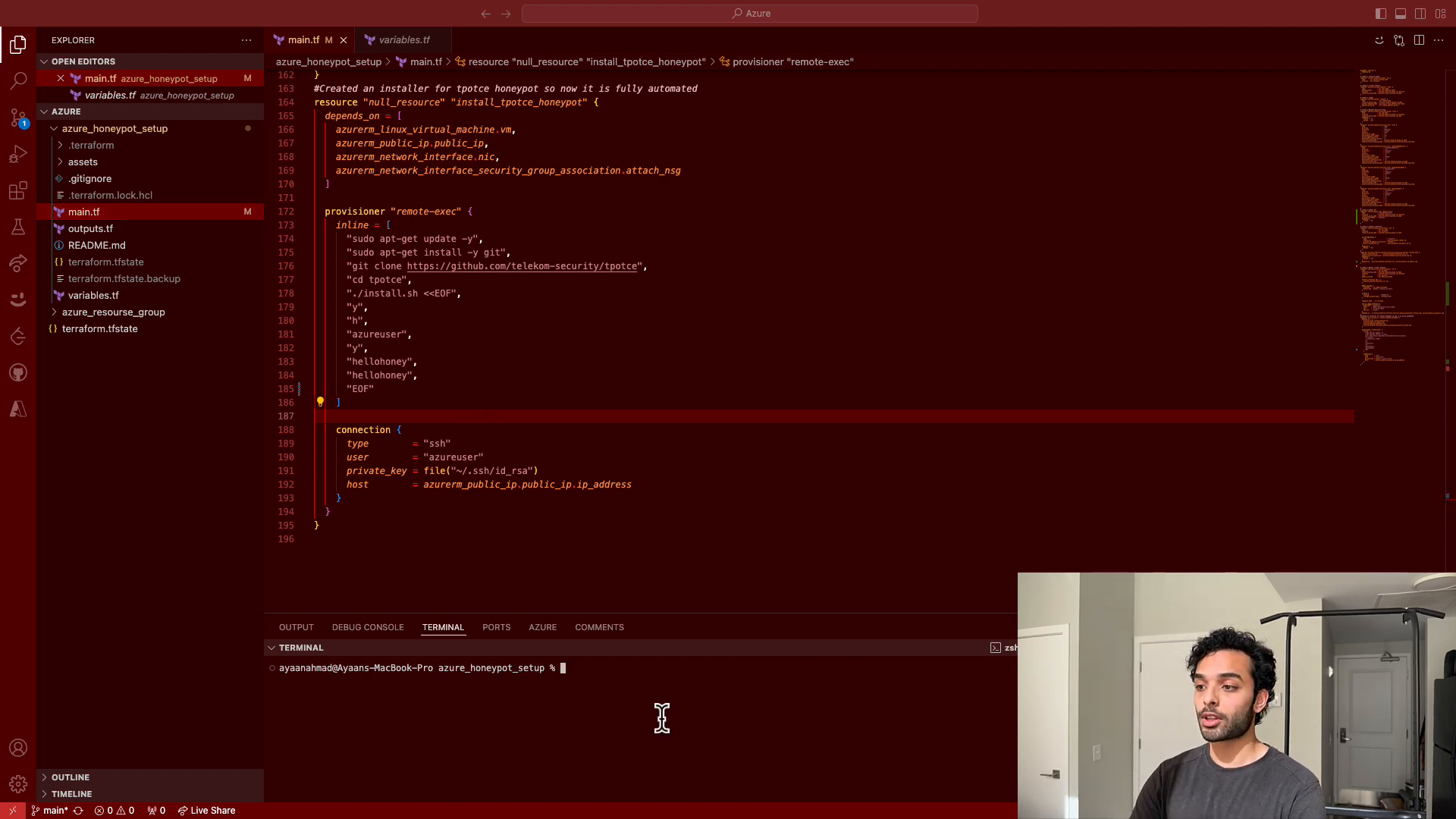
{"action": "type", "text": "tf plan"}
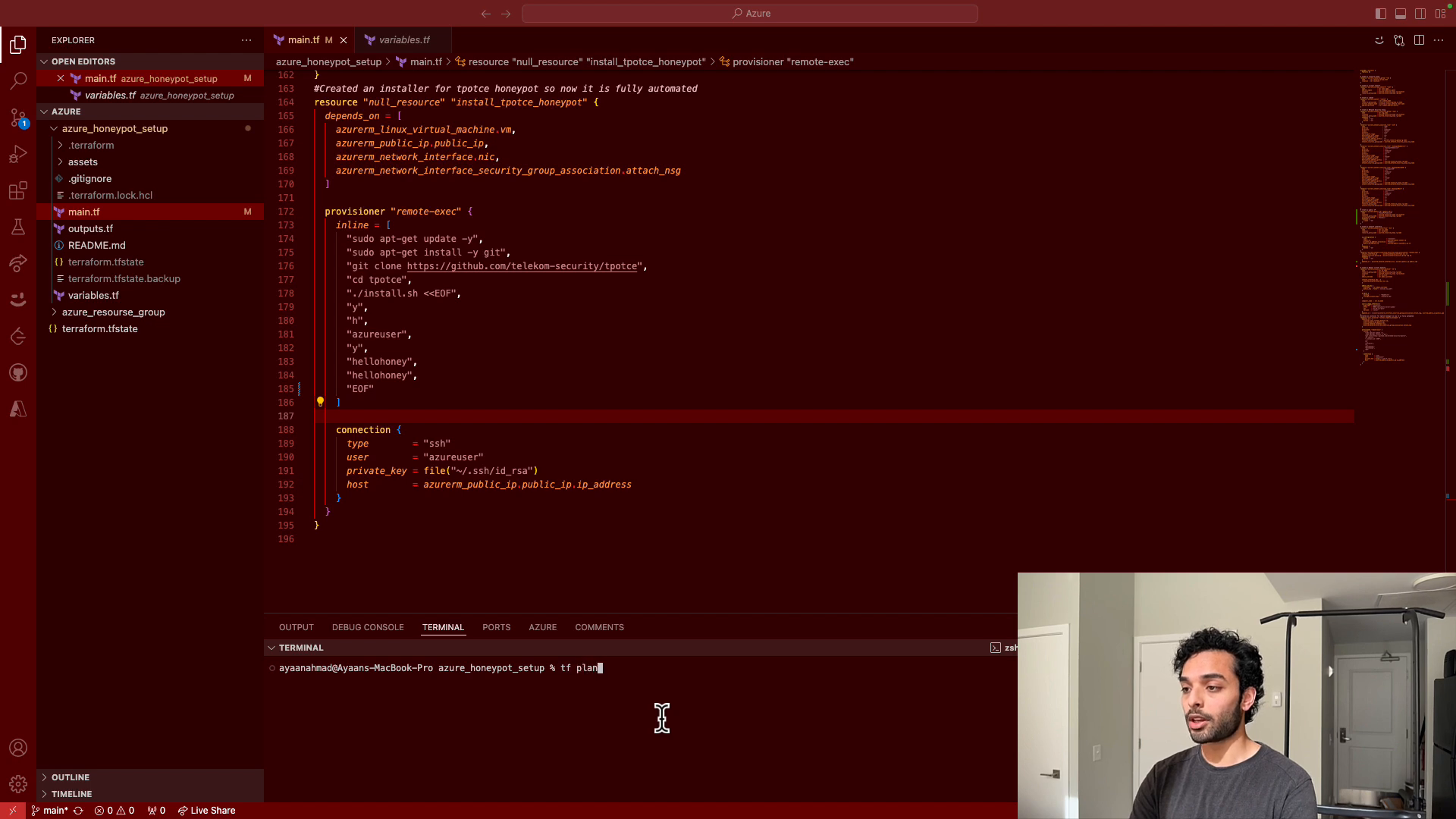
{"action": "key", "text": "Return"}
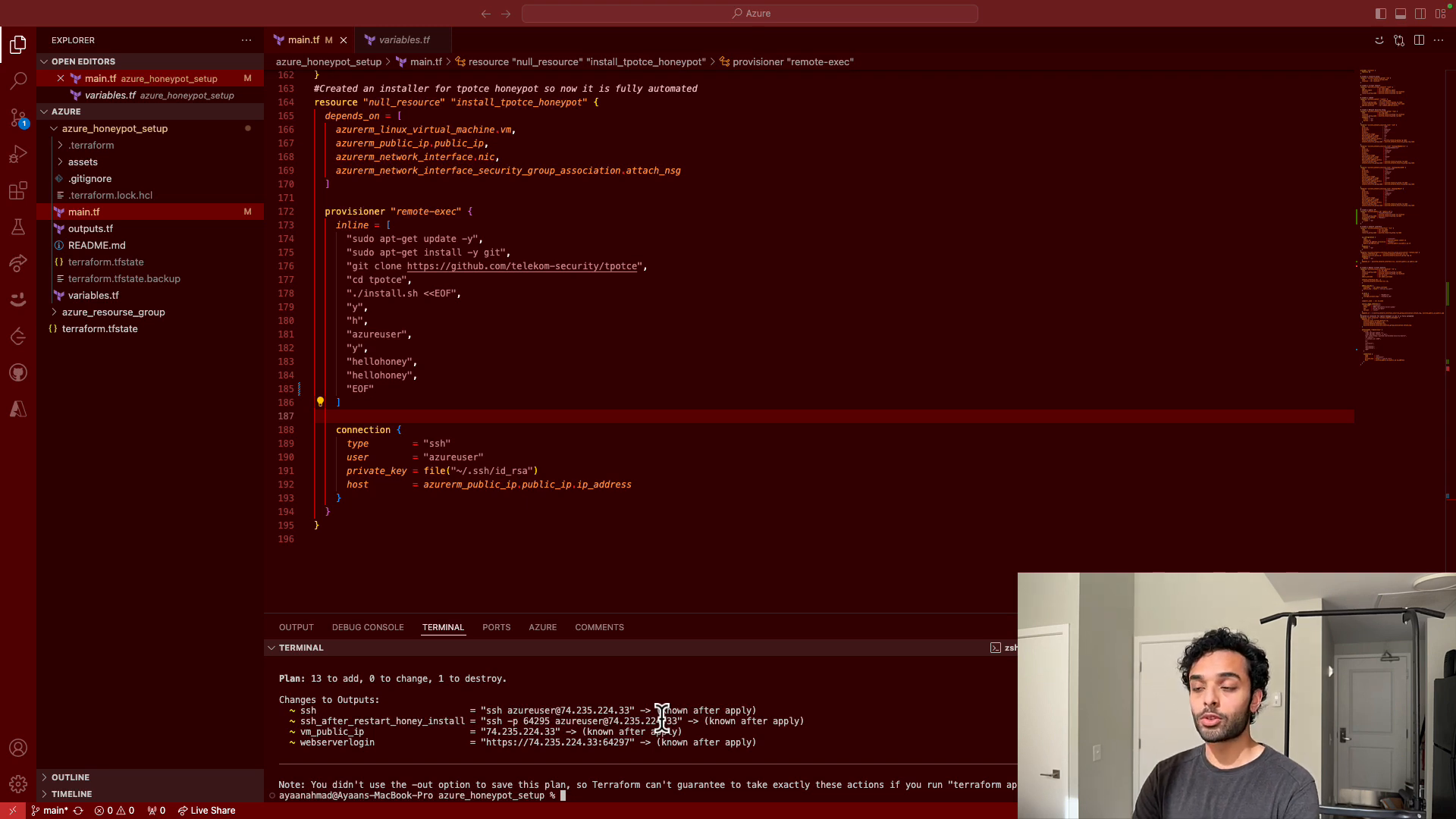
- Run tf apply and approve the plan by entering yes
{"action": "type", "text": "tf "}
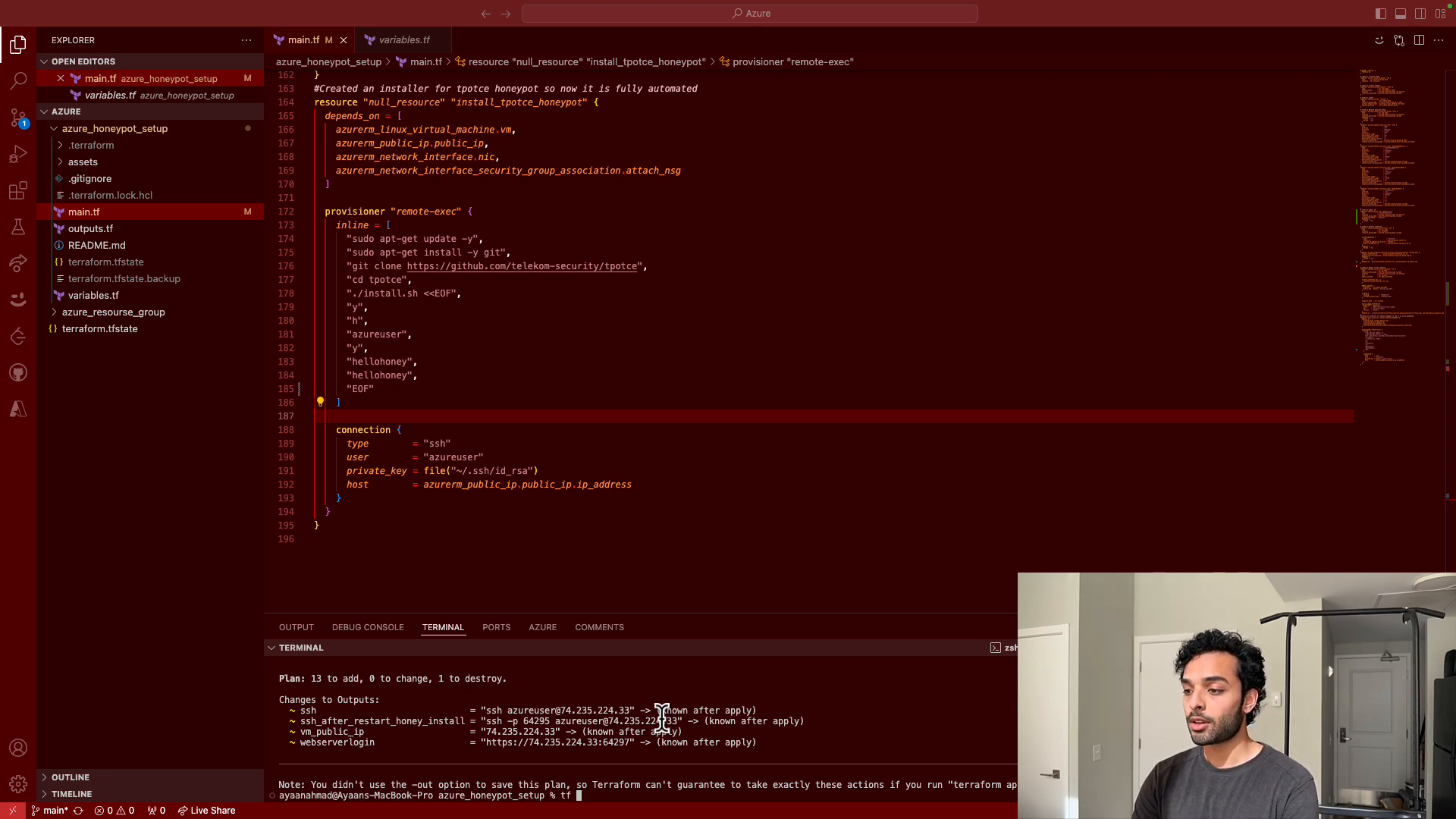
{"action": "type", "text": "apply"}
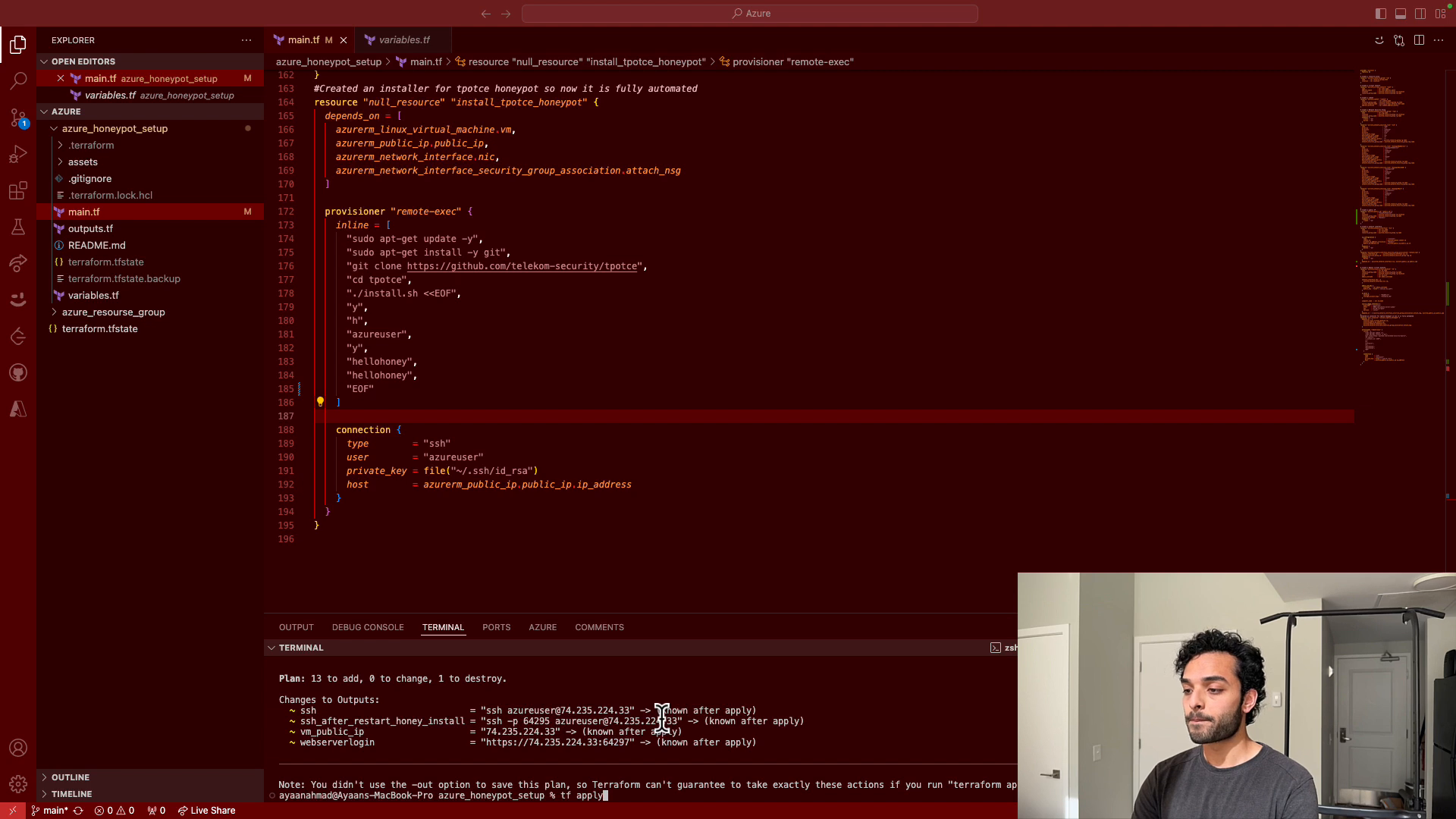
{"action": "key", "text": "Return"}
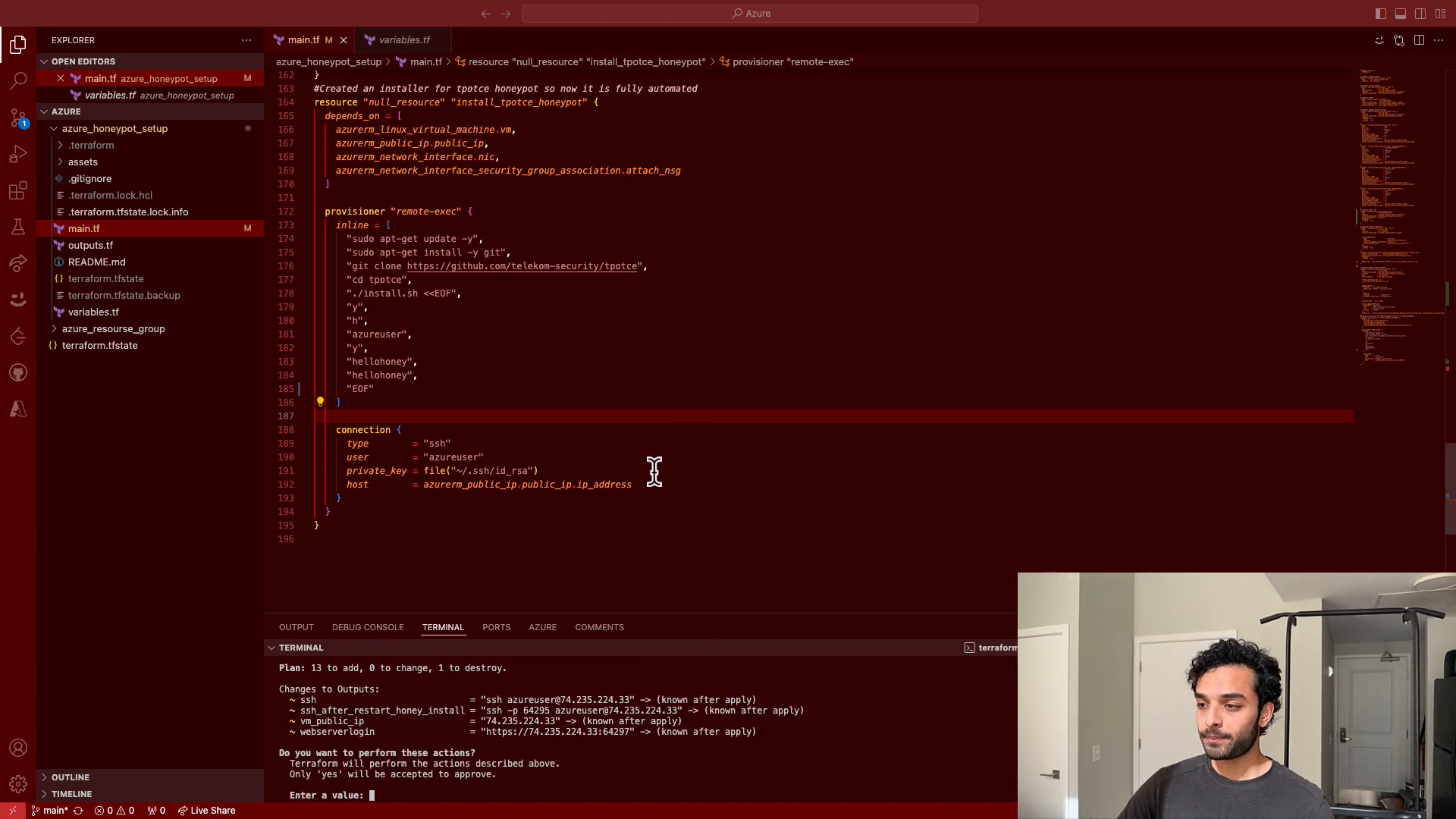
{"action": "type", "text": "yes"}
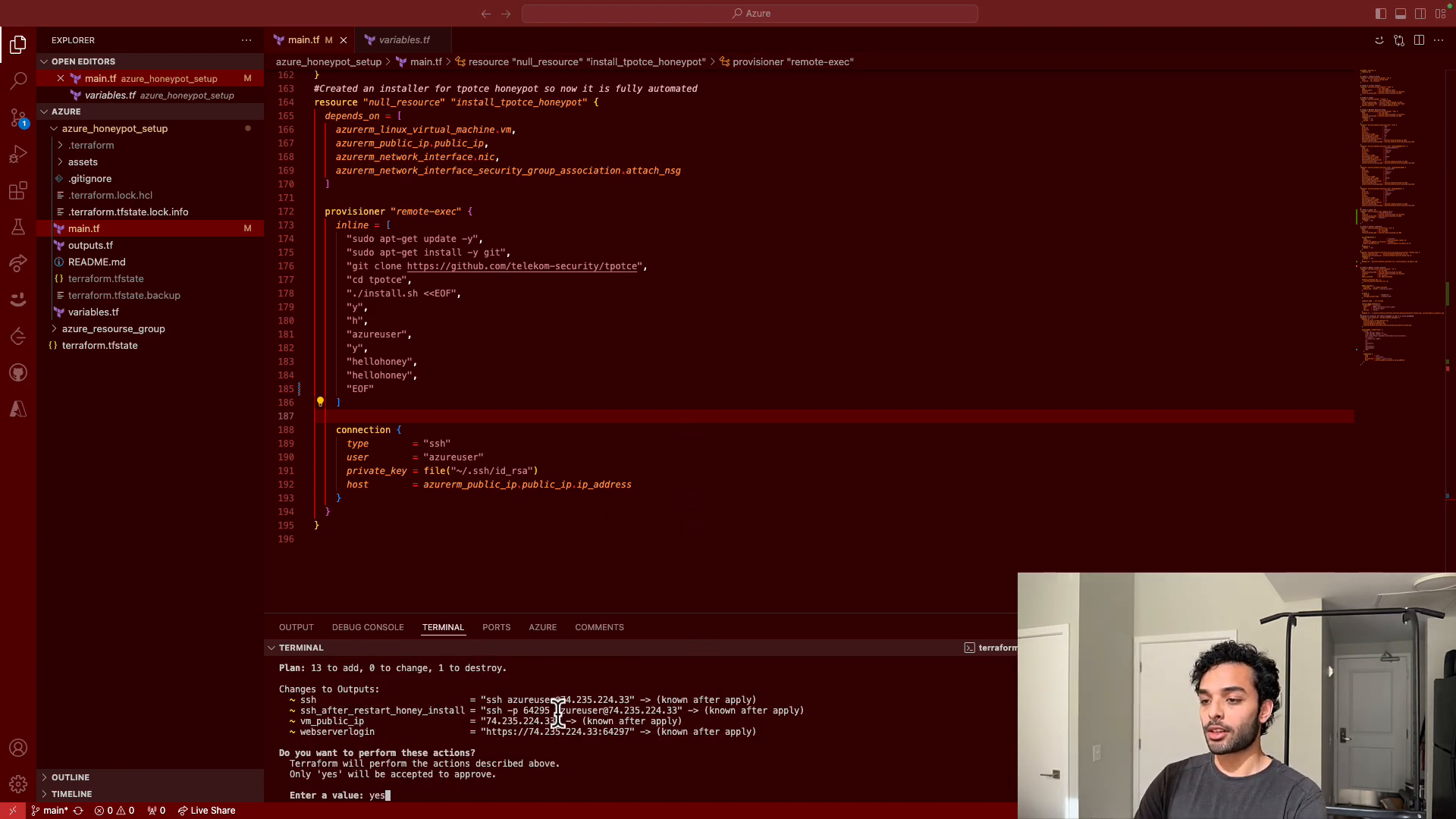
{"action": "key", "text": "Return"}
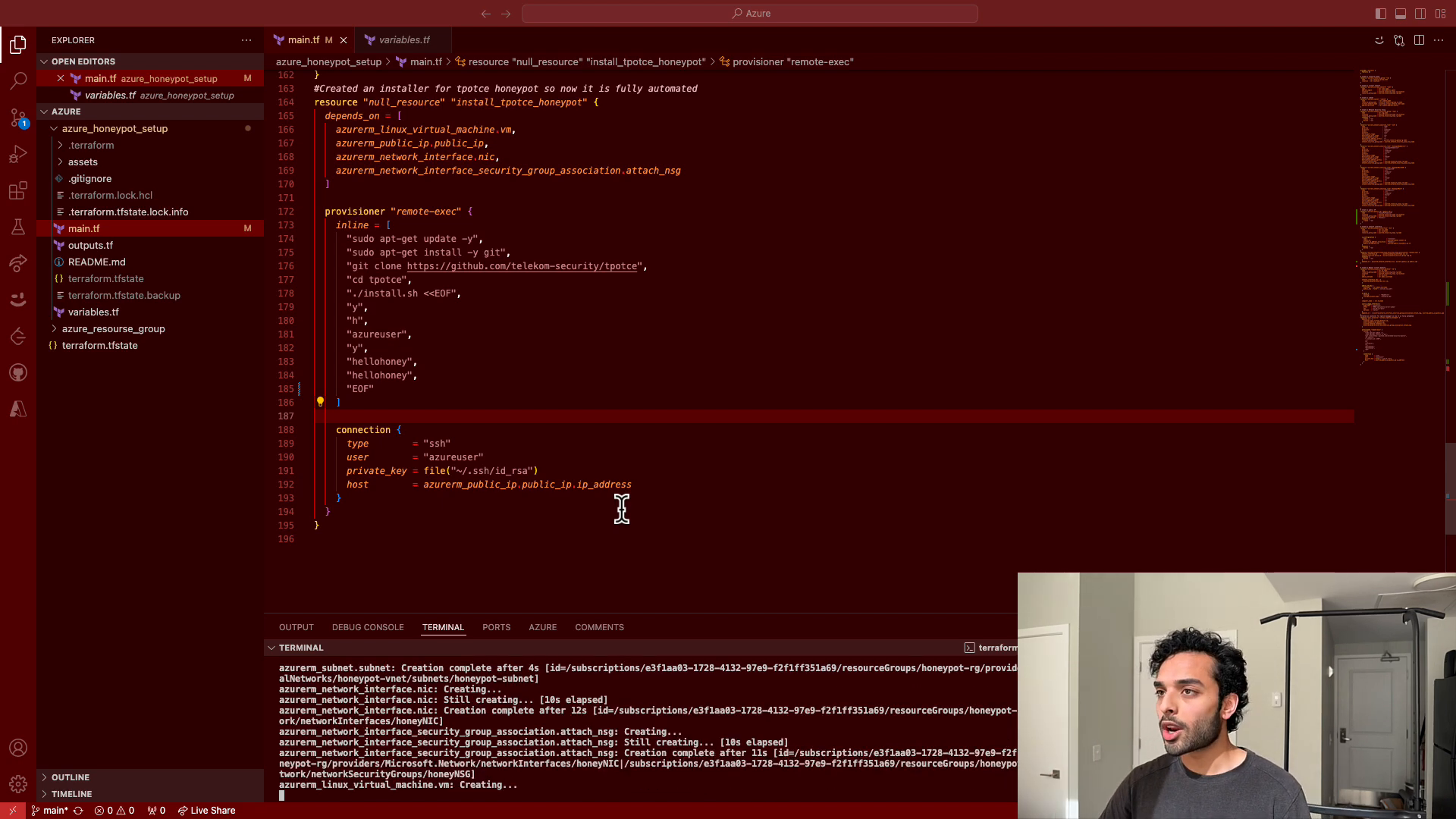
- Scroll through main.tf to review the configuration while the deployment runs
{"action": "scroll", "coordinate": [530, 262], "scroll_direction": "up", "scroll_amount": 20}
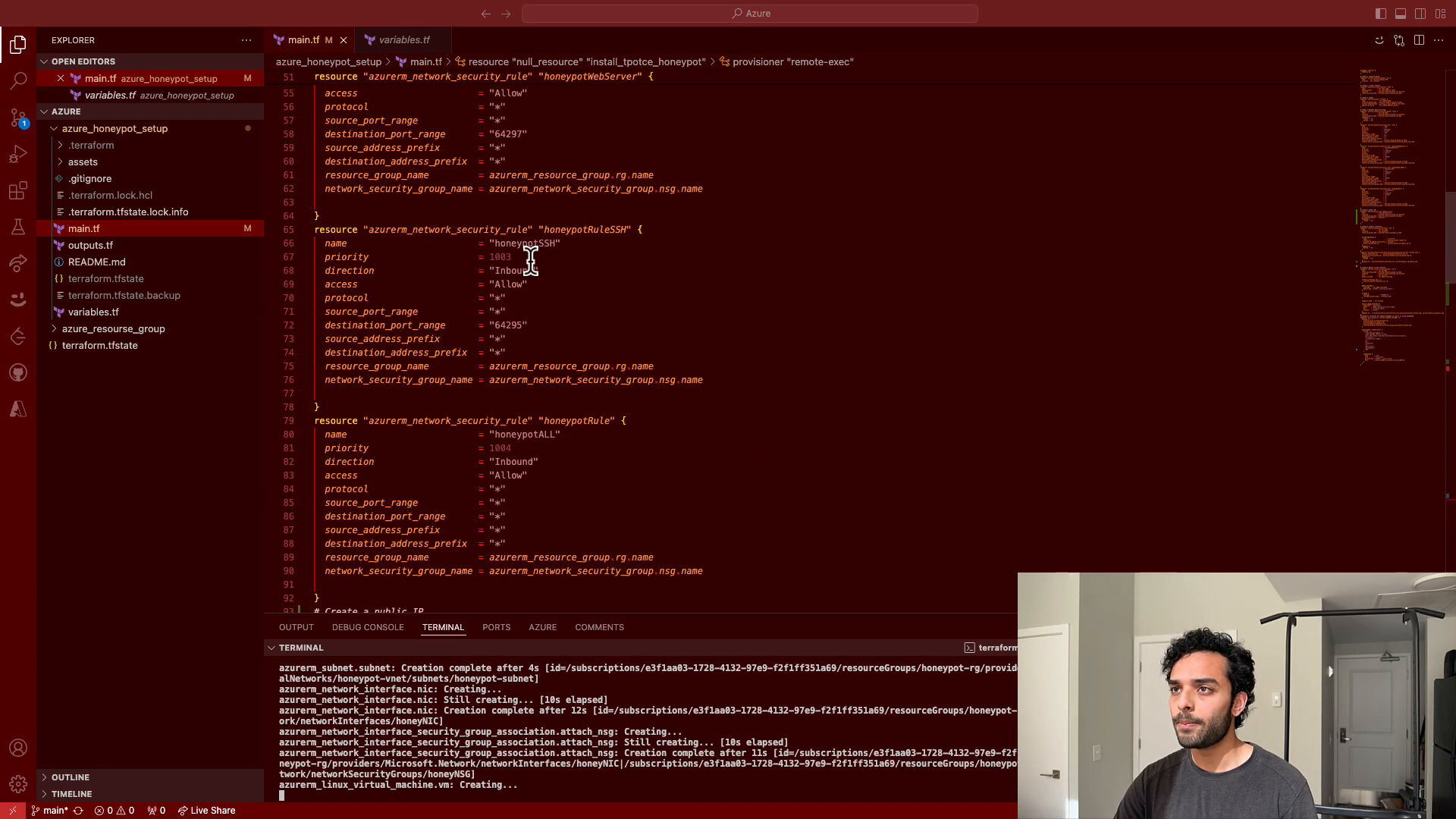
{"action": "scroll", "coordinate": [531, 261], "scroll_direction": "up", "scroll_amount": 7}
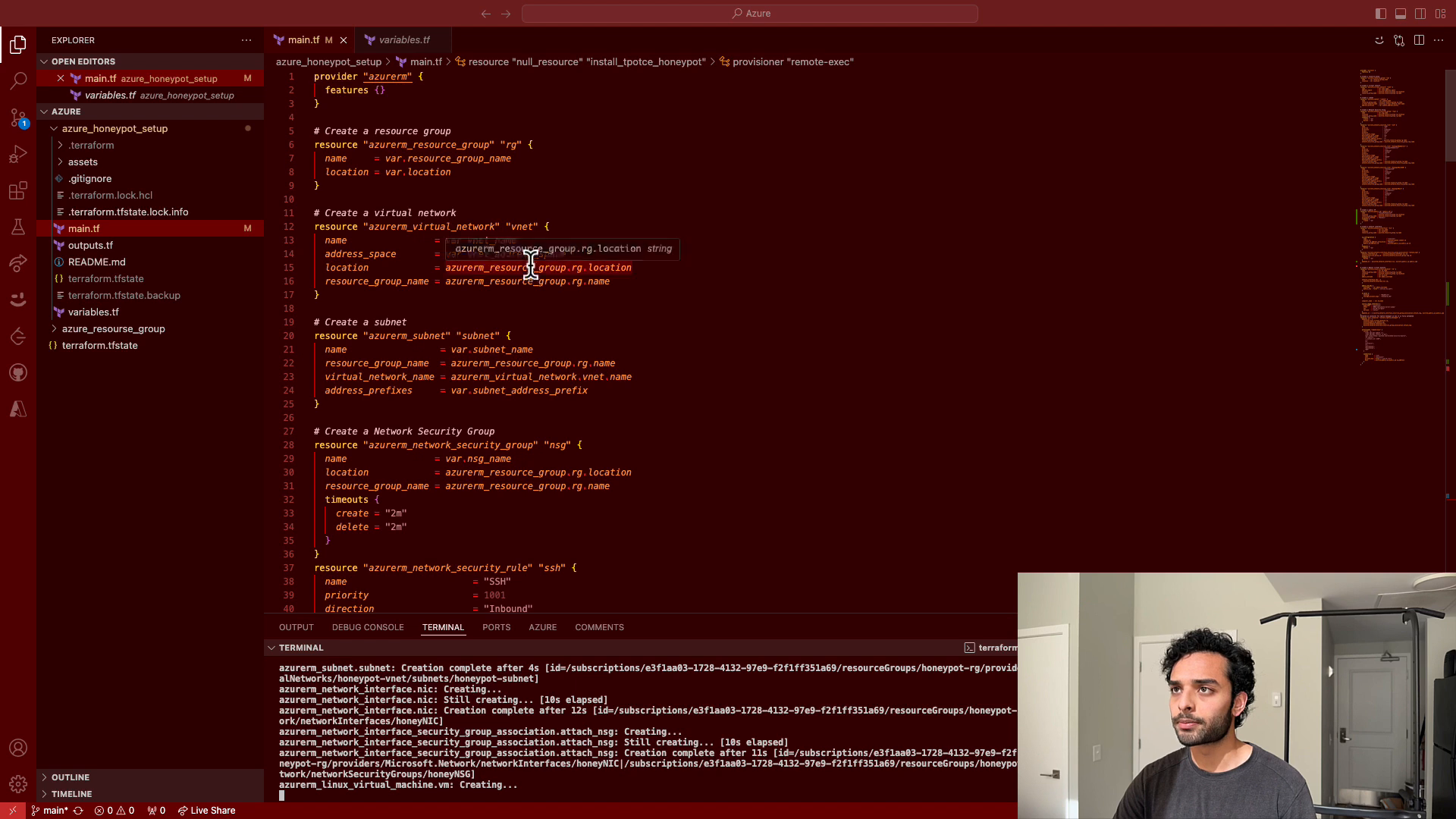
{"action": "left_click", "coordinate": [1373, 224]}
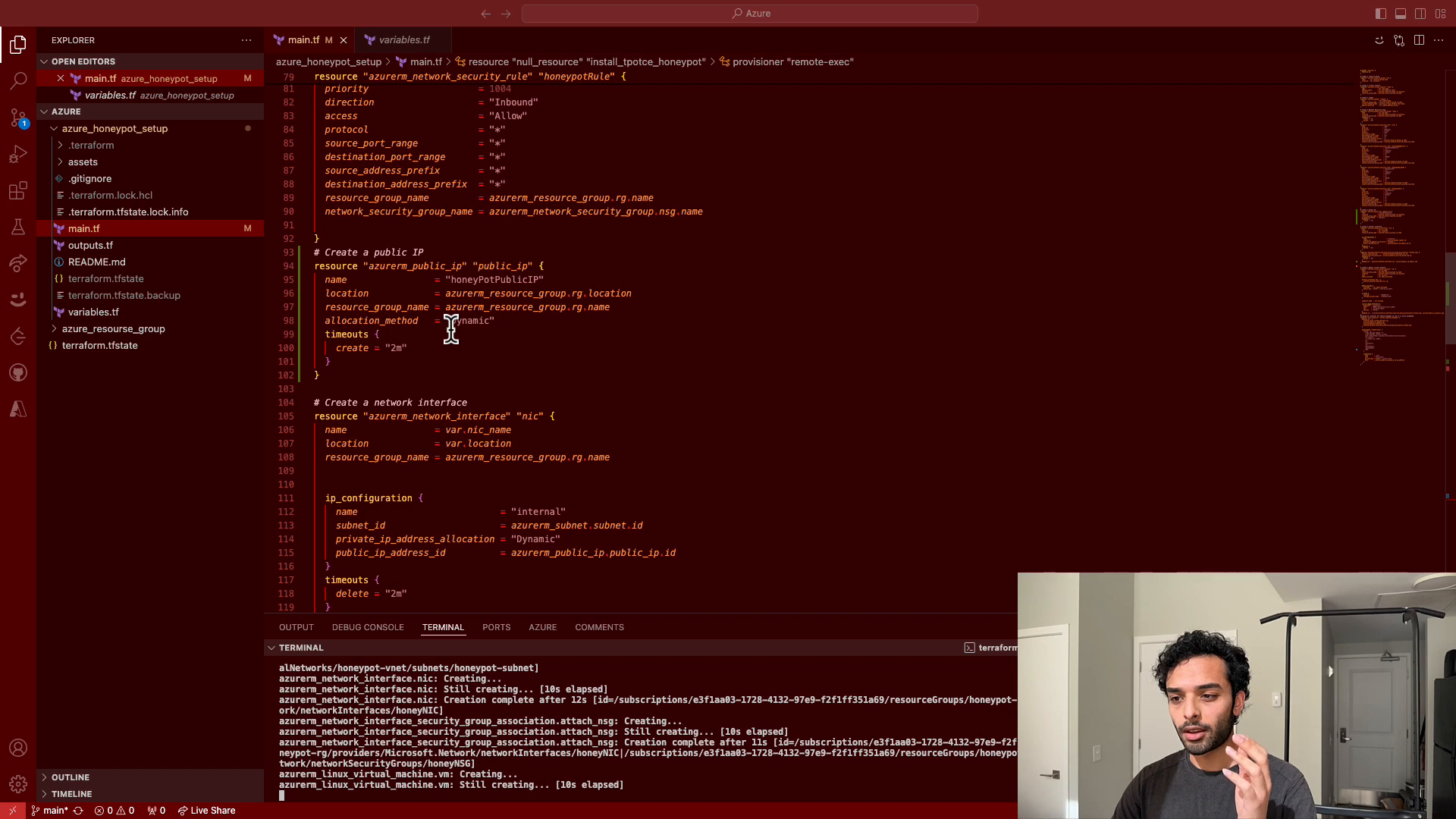
{"action": "scroll", "coordinate": [451, 328], "scroll_direction": "down", "scroll_amount": 20}
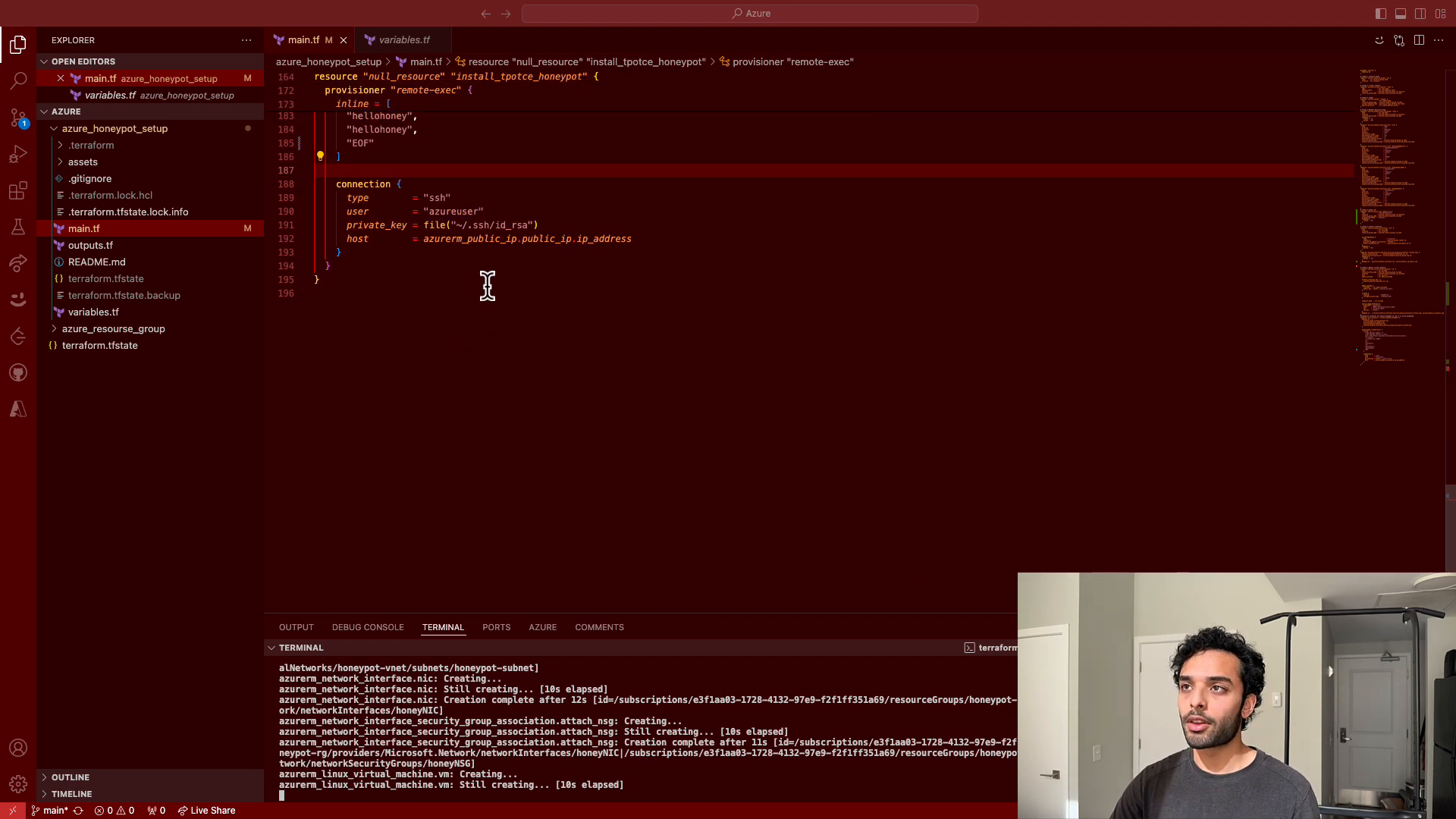
{"action": "scroll", "coordinate": [486, 283], "scroll_direction": "up", "scroll_amount": 4}
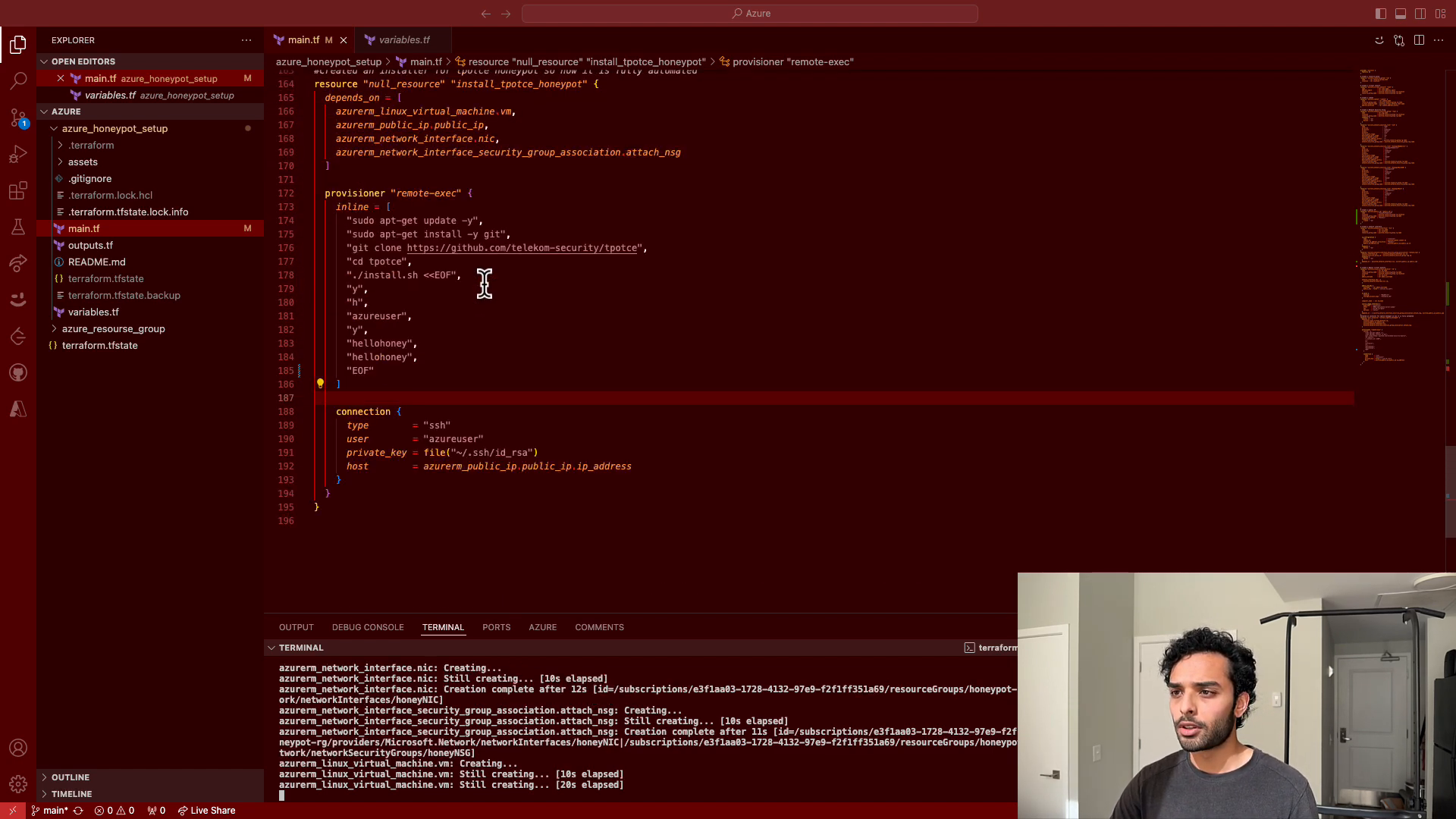
{"action": "scroll", "coordinate": [485, 282], "scroll_direction": "up", "scroll_amount": 10}
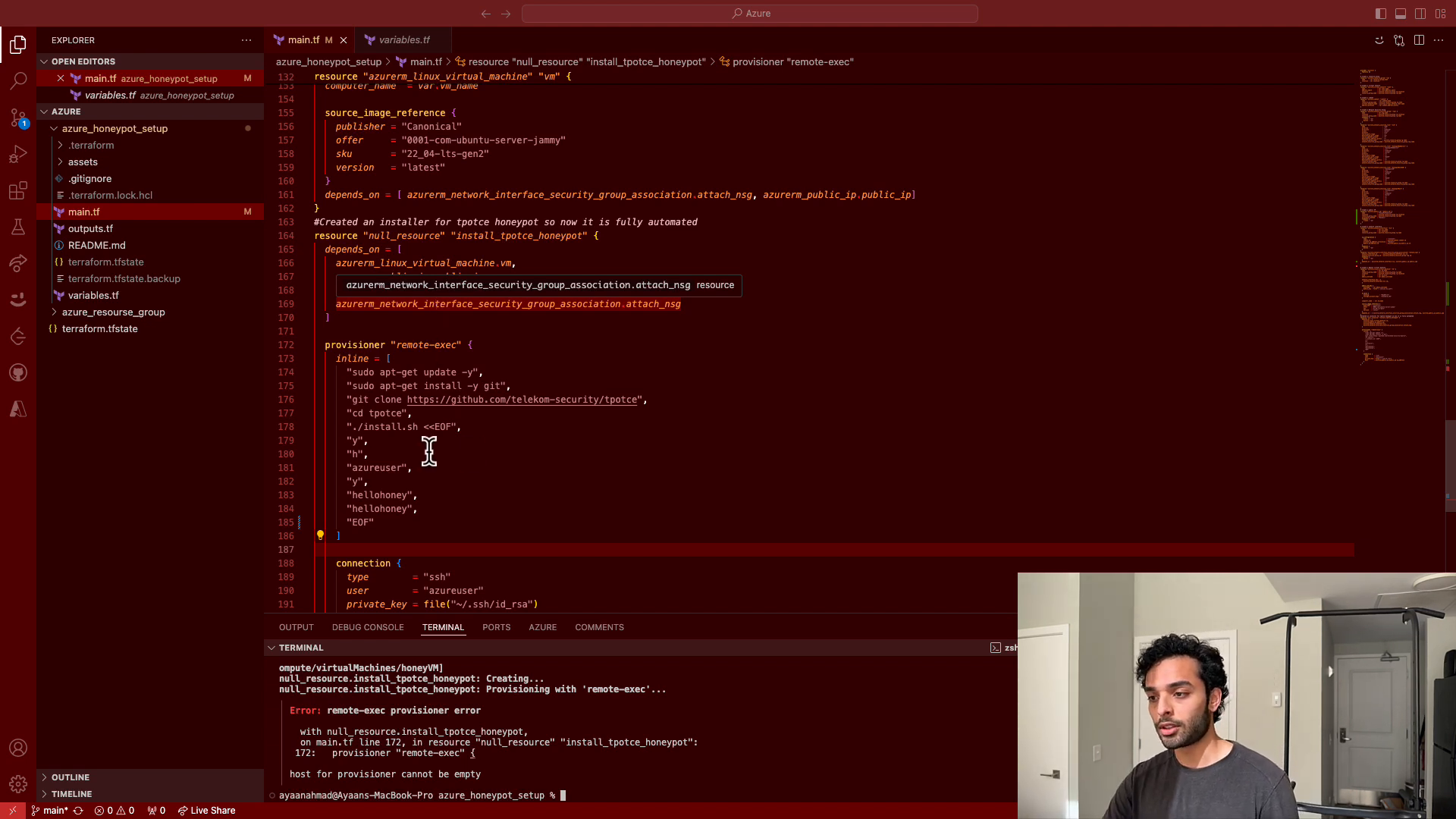
- Run tf apply again and approve it by entering yes
{"action": "type", "text": "tf "}
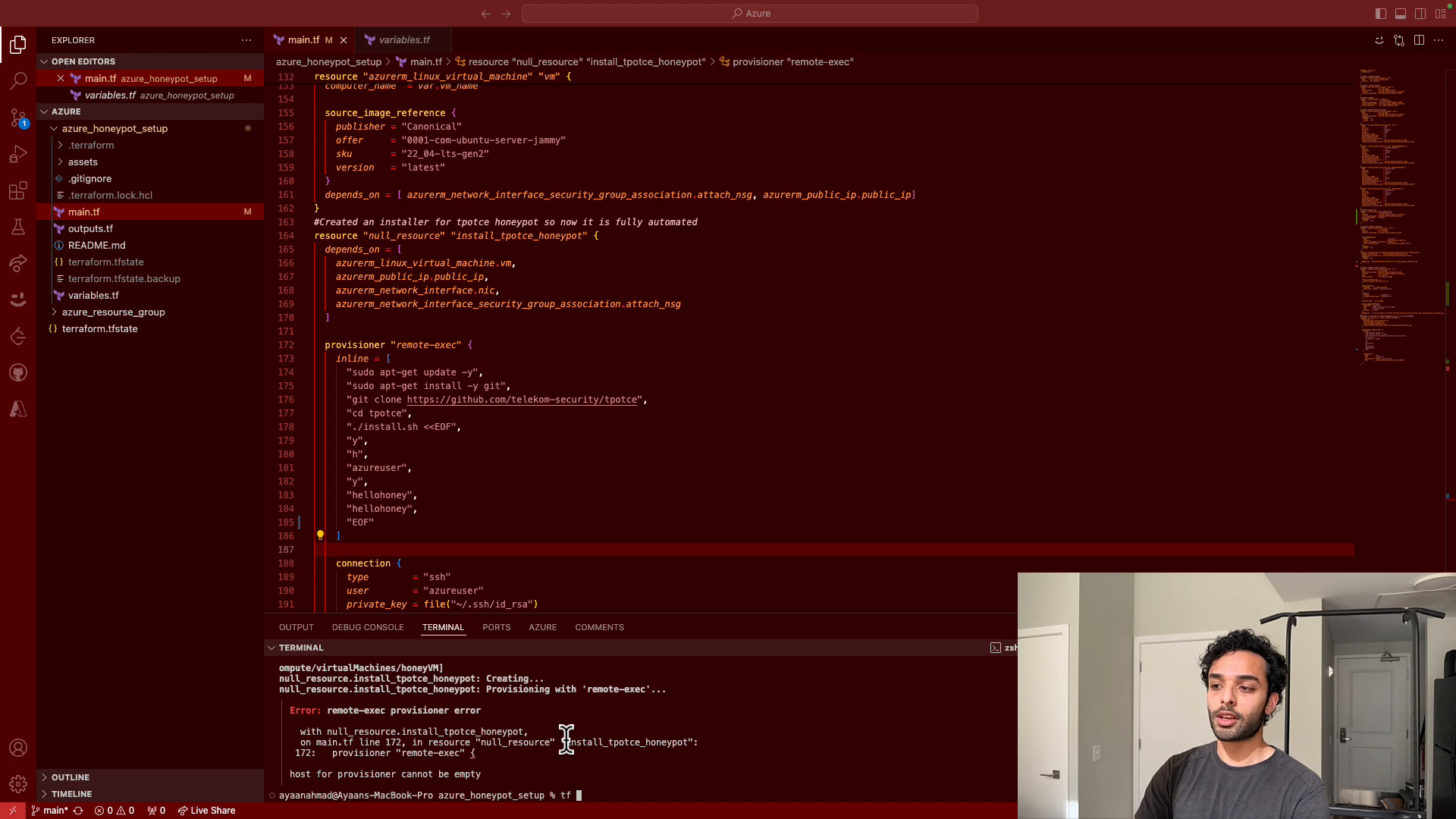
{"action": "type", "text": "apply"}
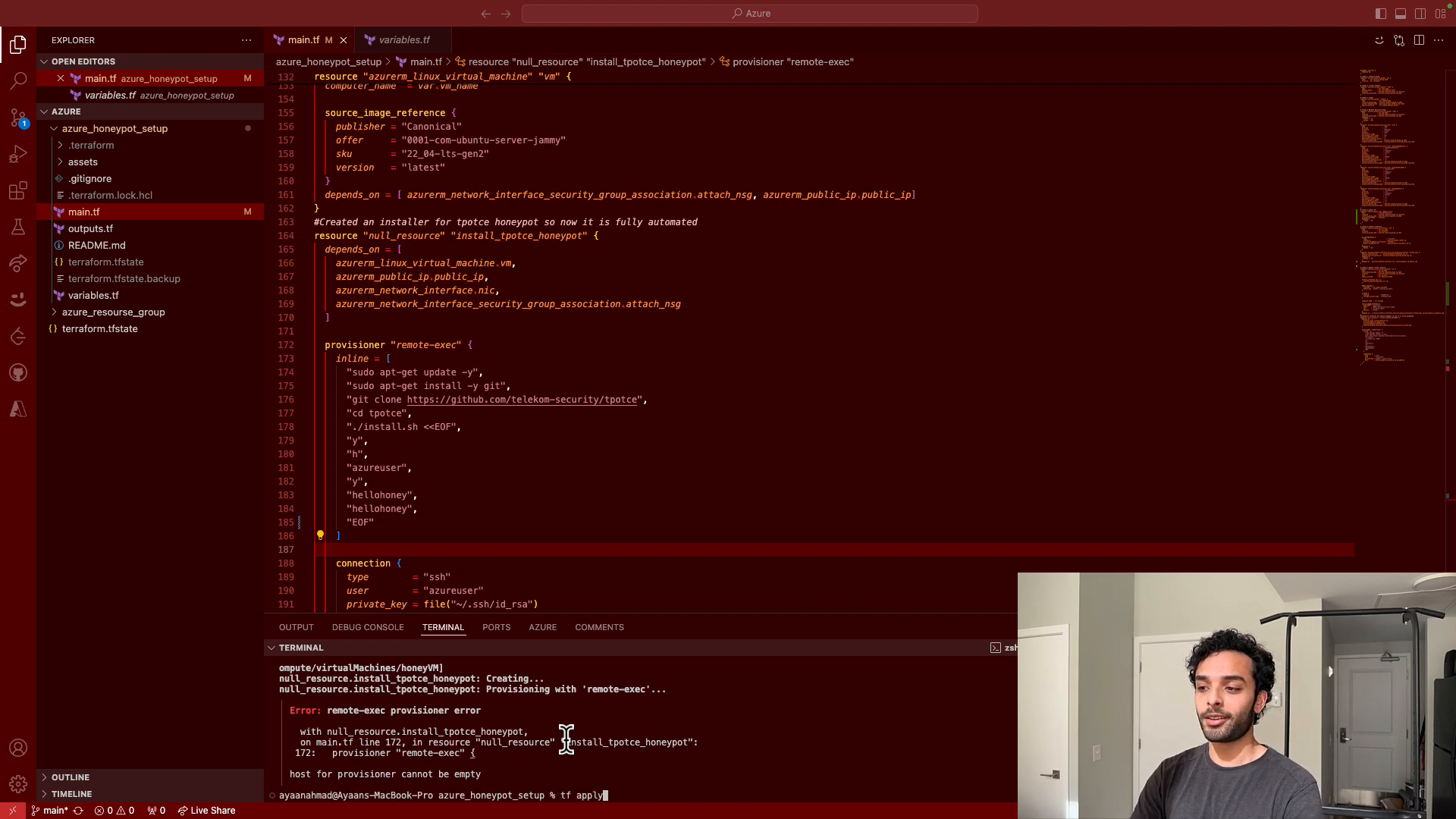
{"action": "key", "text": "Return"}
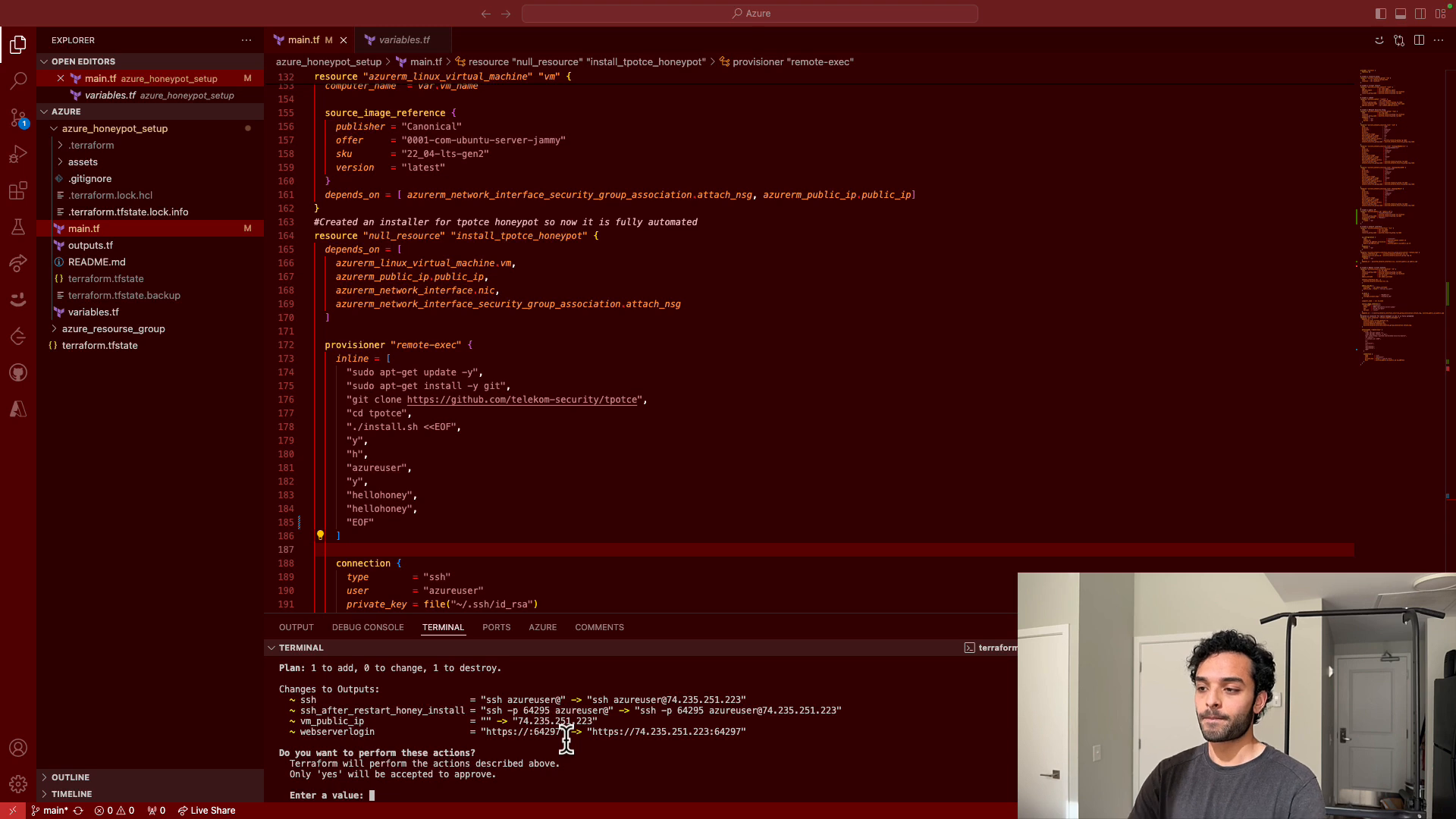
{"action": "type", "text": "yes"}
{"action": "key", "text": "Return"}
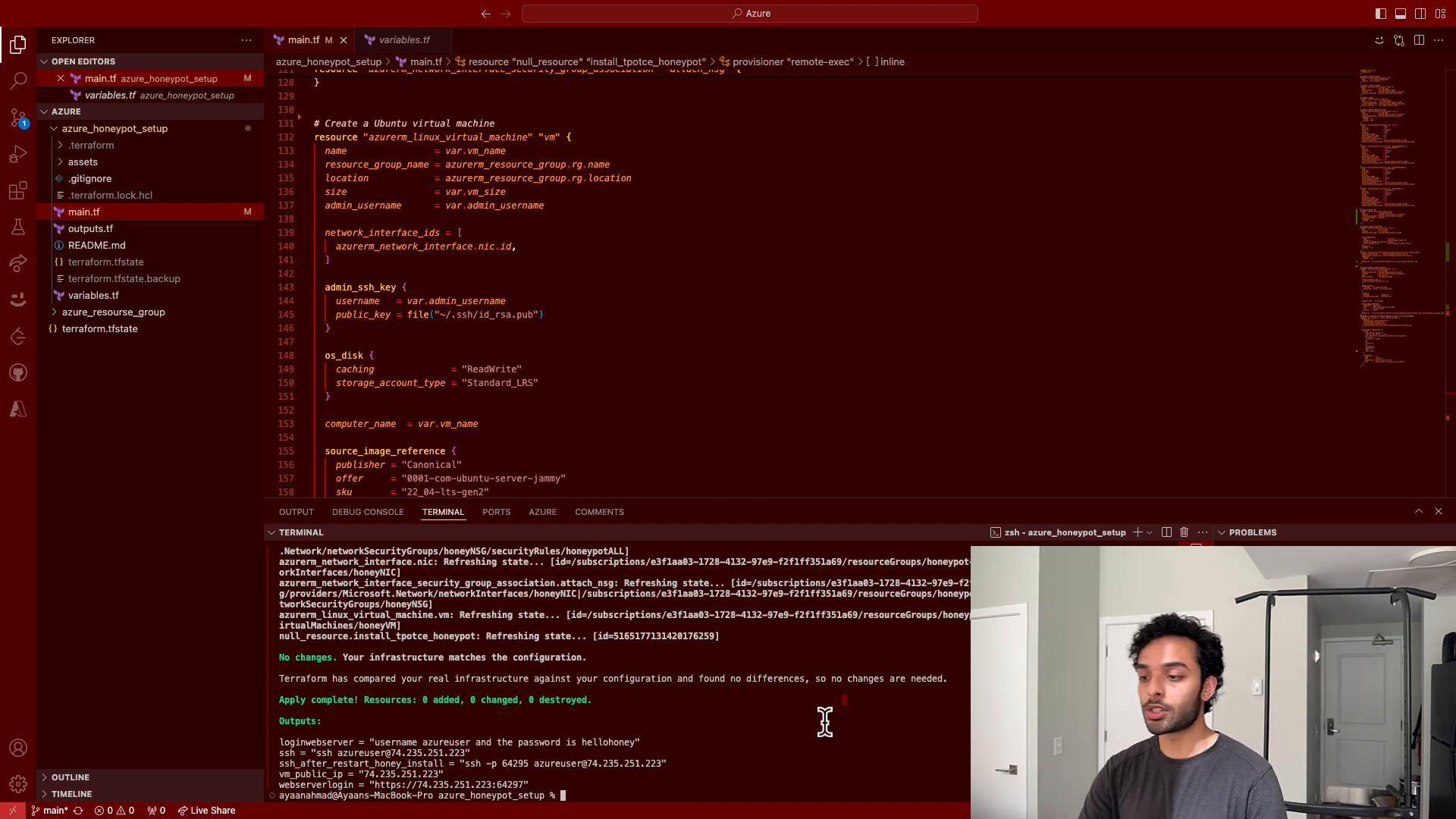
- Run tf output to list the Terraform outputs
{"action": "type", "text": "tf ou"}
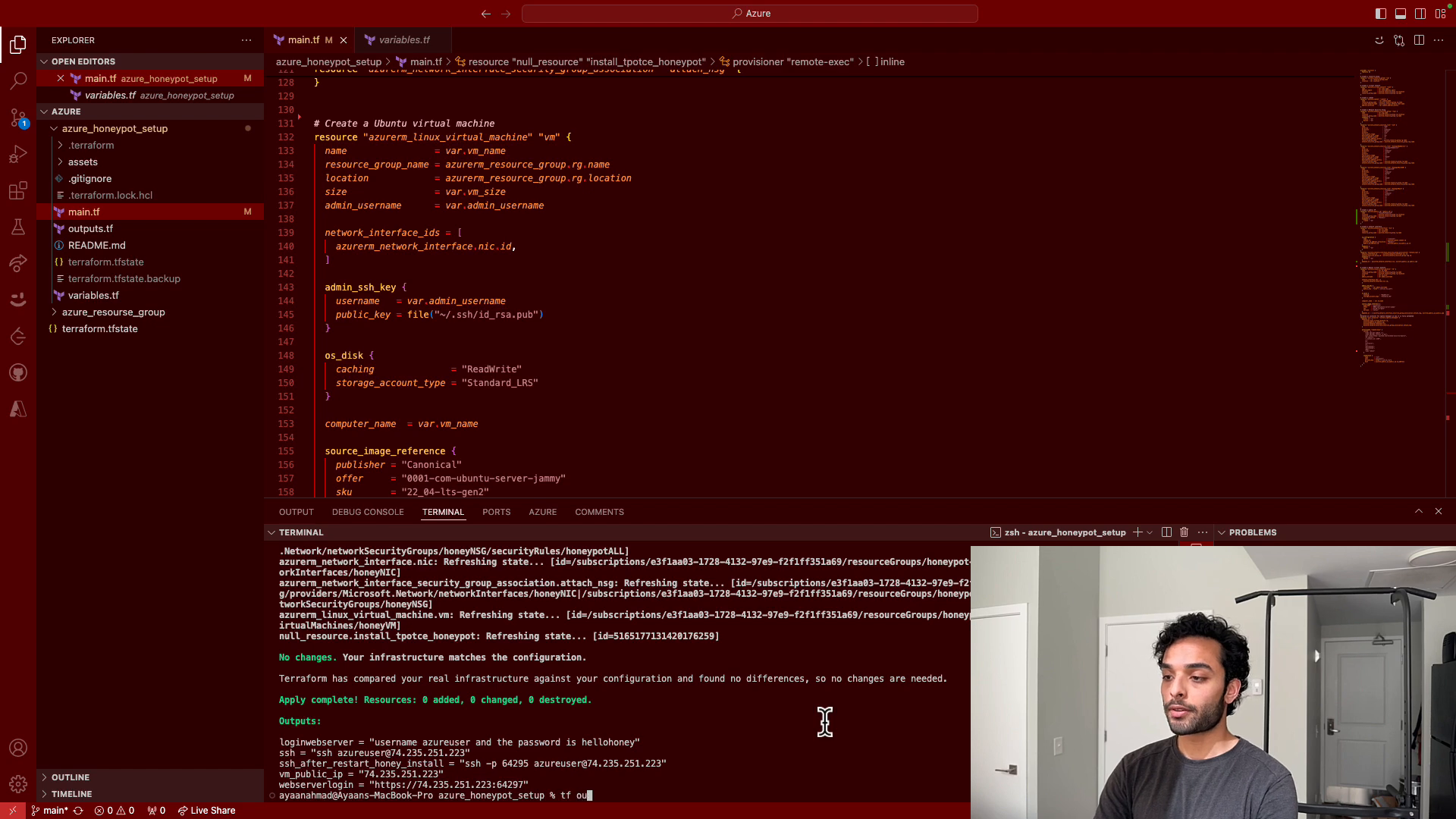
{"action": "type", "text": "tput"}
{"action": "key", "text": "Return"}
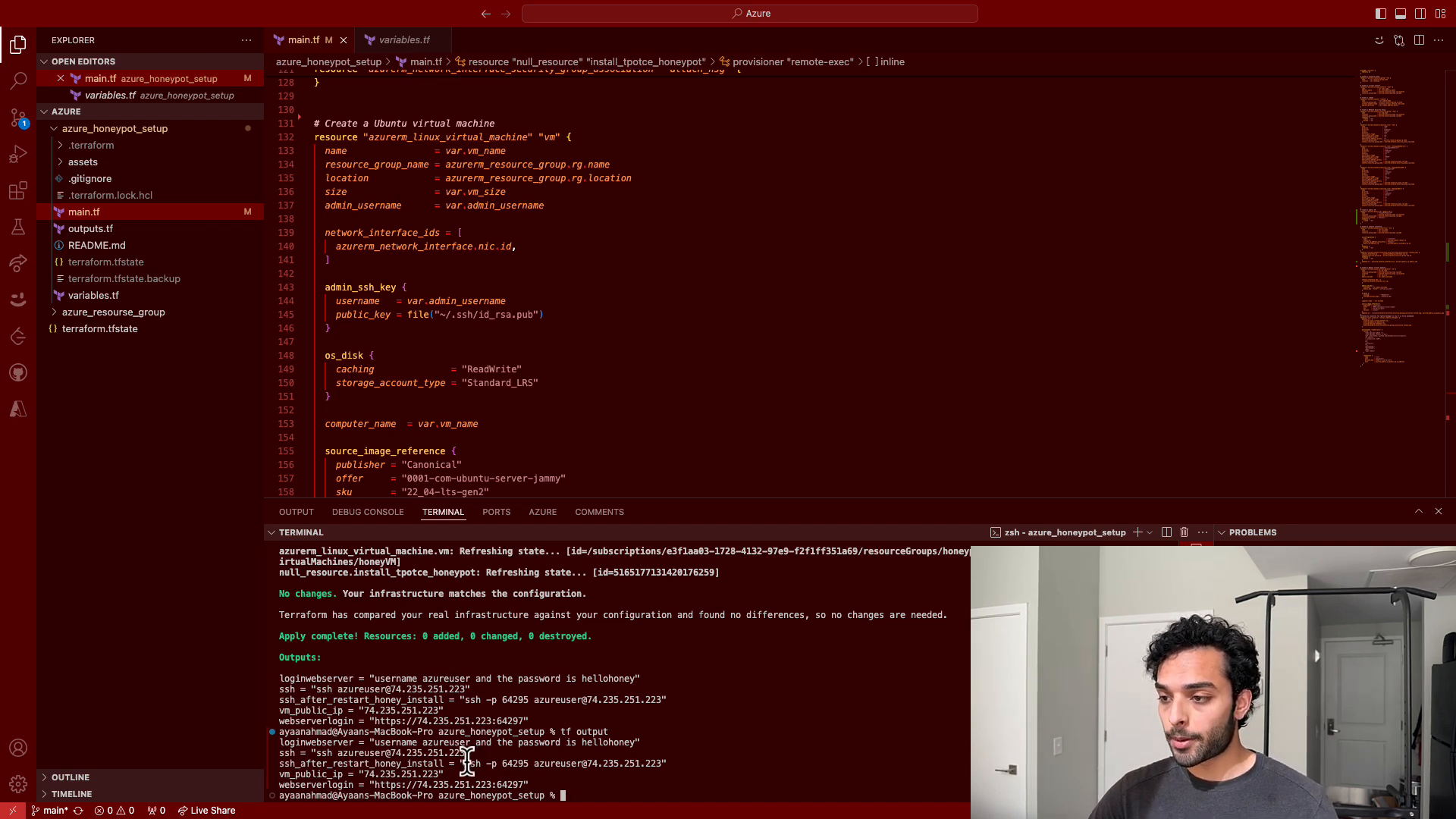
- Select the SSH command and the webserverlogin URL in the outputs, copying the web server URL
{"action": "left_click_drag", "start_coordinate": [466, 763], "coordinate": [661, 761]}
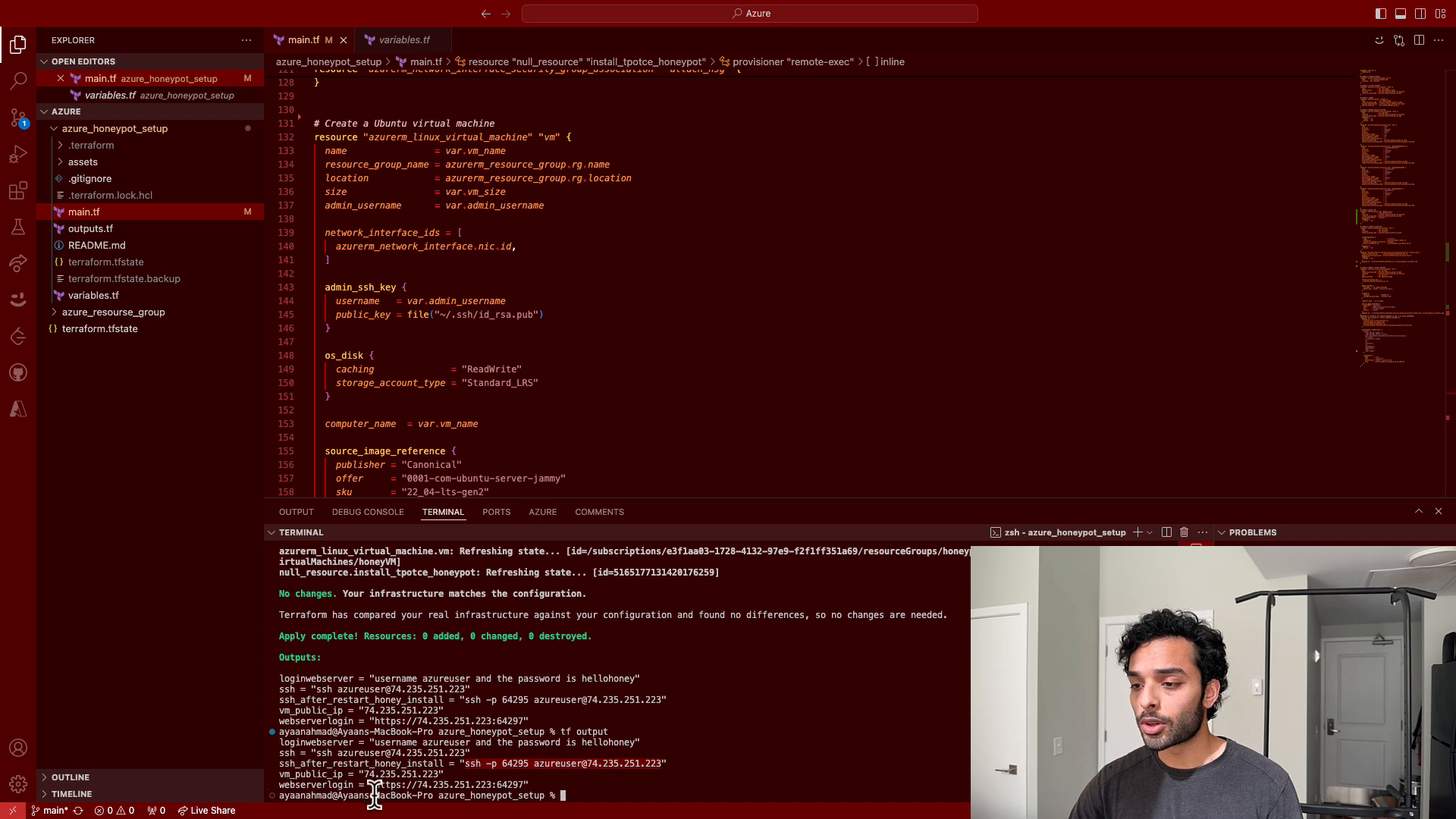
{"action": "left_click_drag", "start_coordinate": [374, 786], "coordinate": [521, 786]}
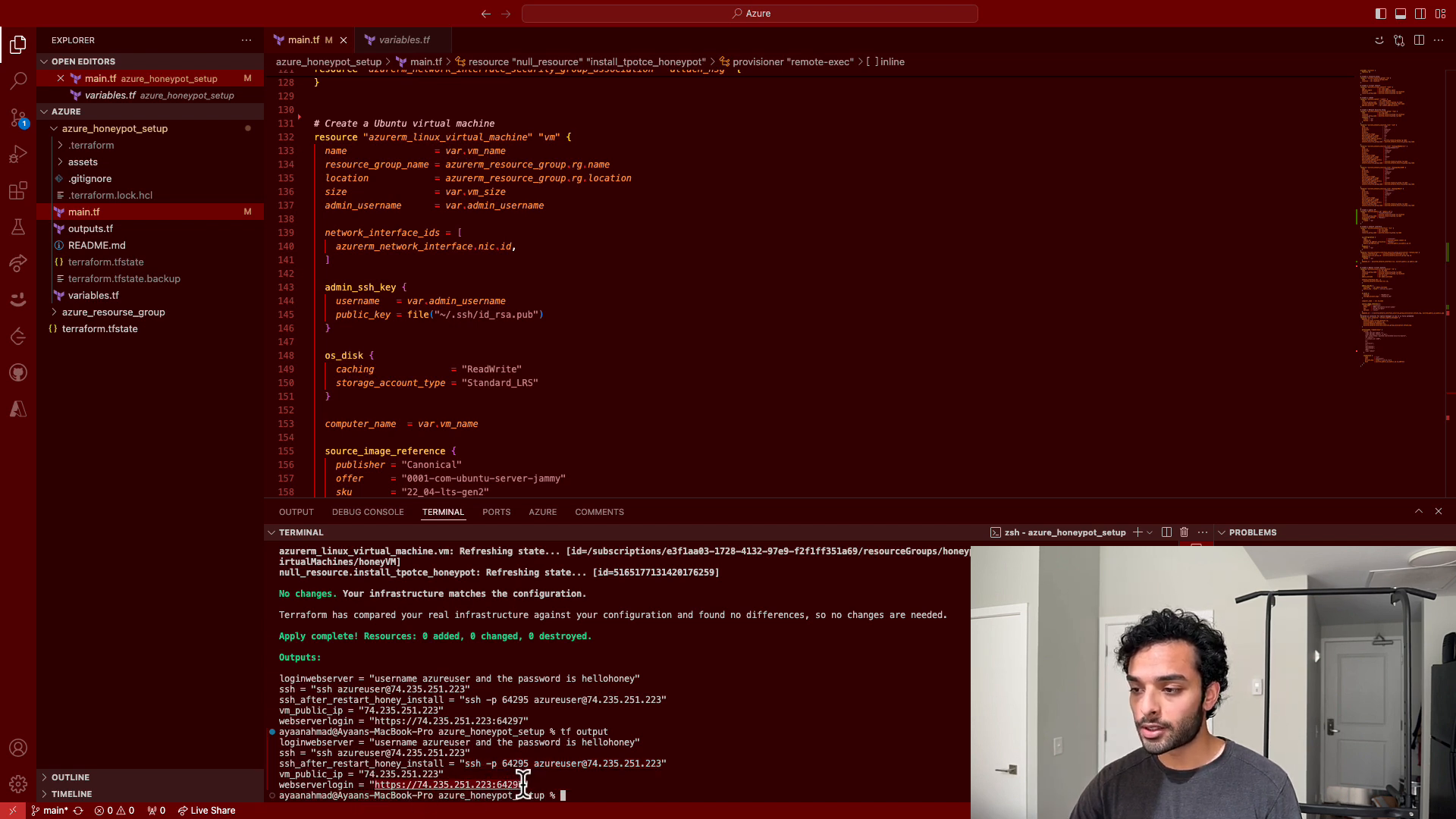
{"action": "right_click", "coordinate": [519, 785]}
{"action": "left_click", "coordinate": [538, 678]}
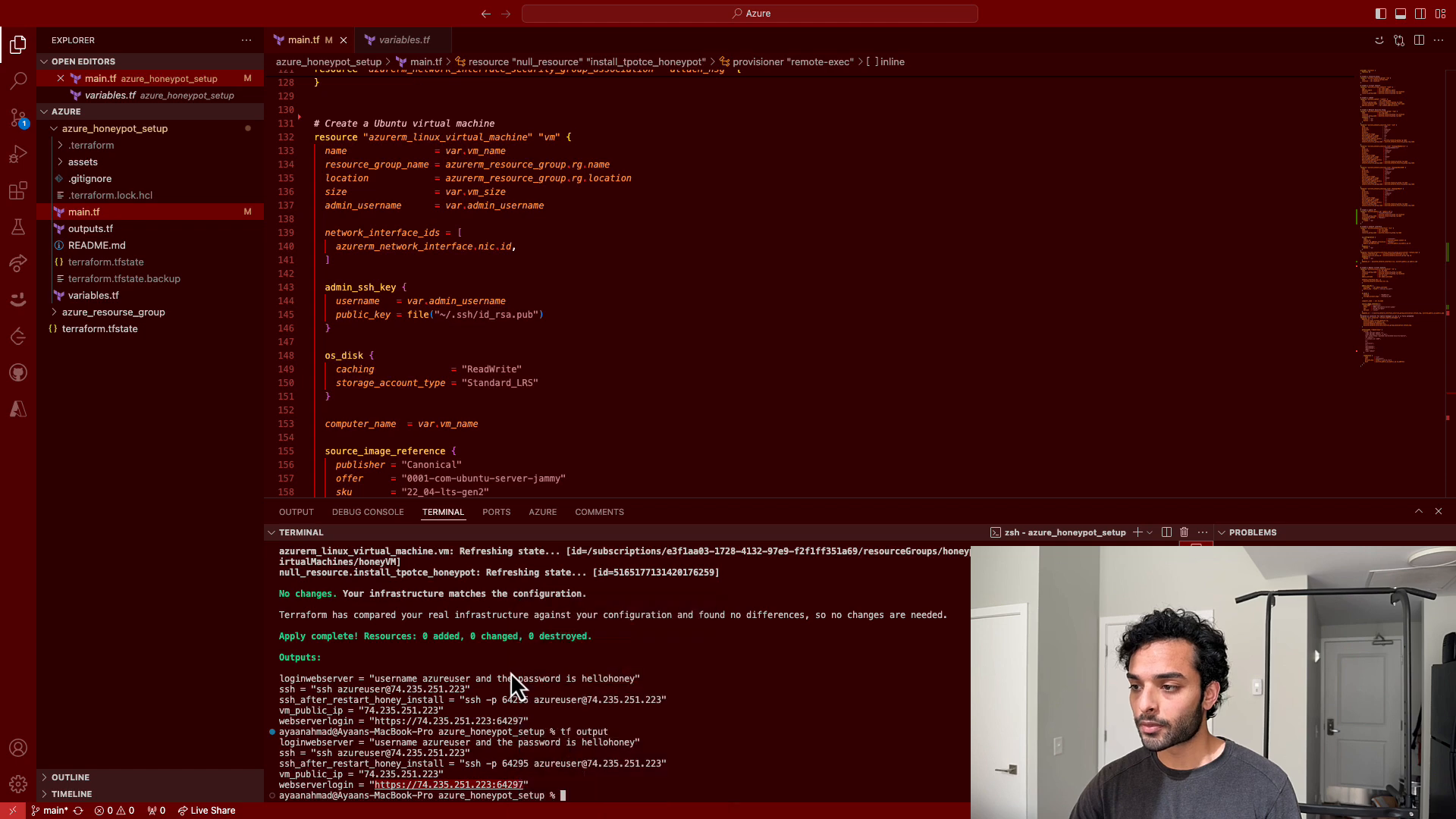
- Switch to the browser and open a new tab
{"action": "key", "text": "ctrl+Right"}
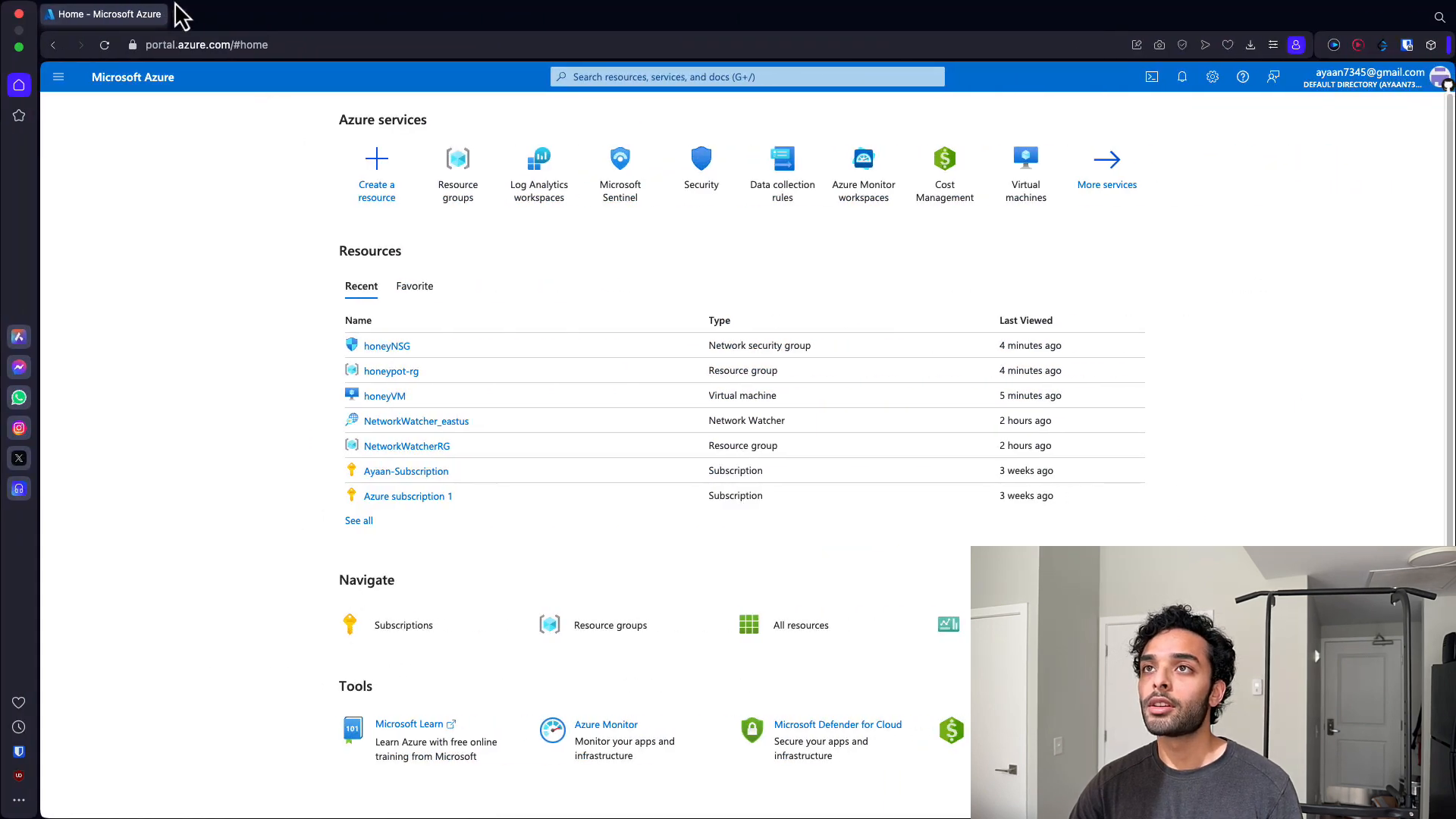
{"action": "left_click", "coordinate": [184, 16]}
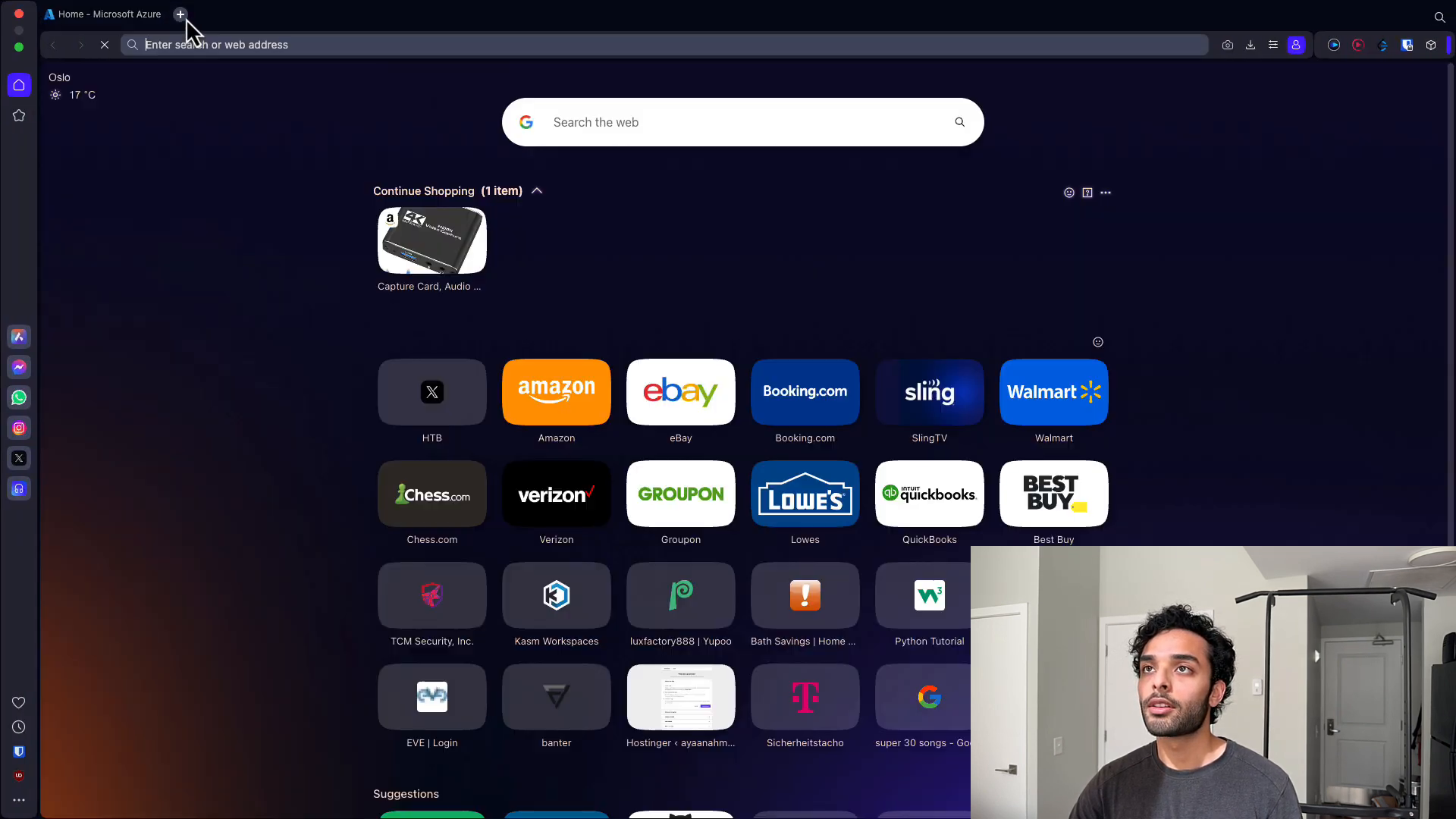
- Paste the copied web server login URL into the new tab's address bar and open it
{"action": "right_click", "coordinate": [202, 36]}
{"action": "left_click", "coordinate": [234, 122]}
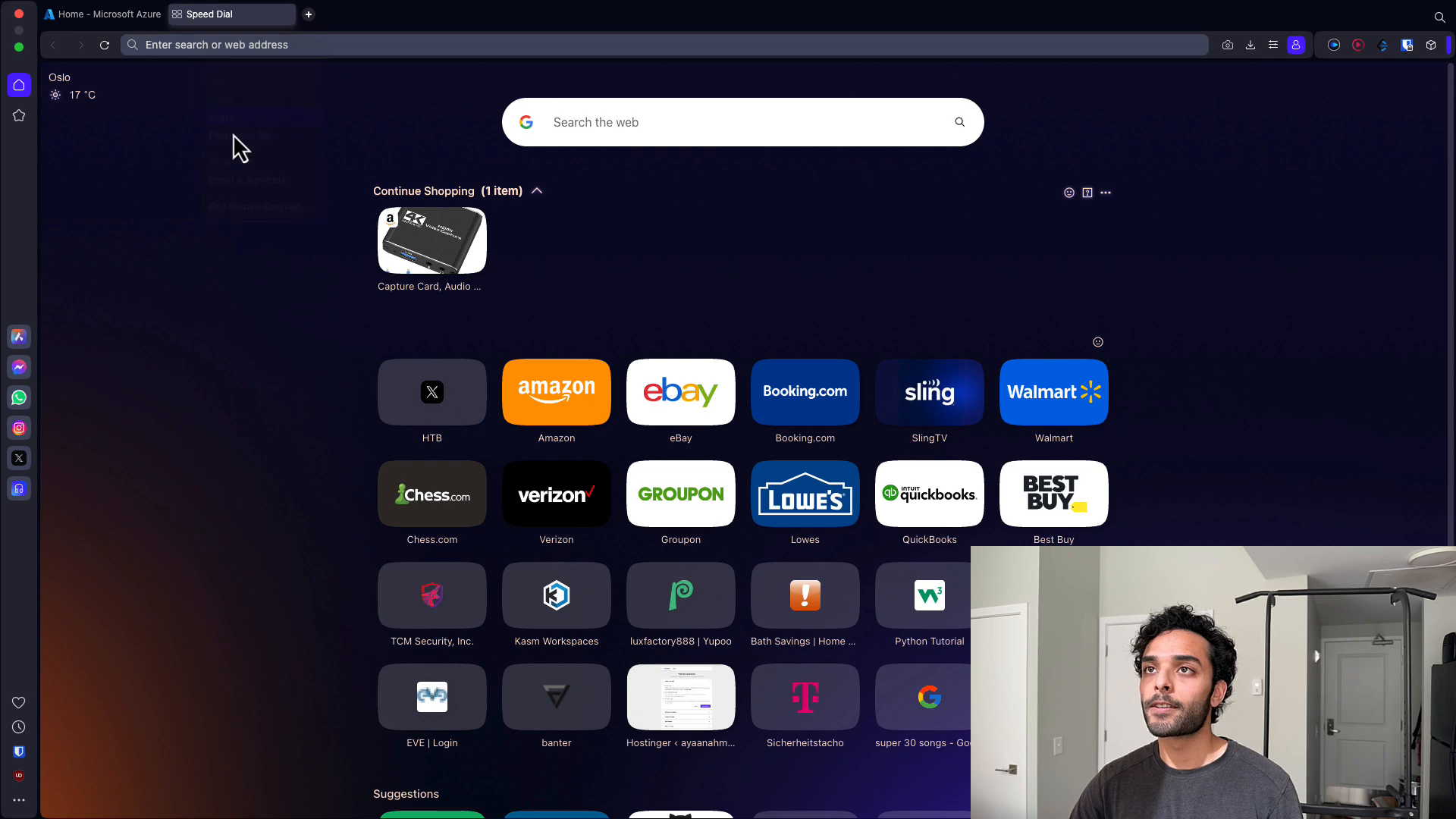
{"action": "key", "text": "Return"}
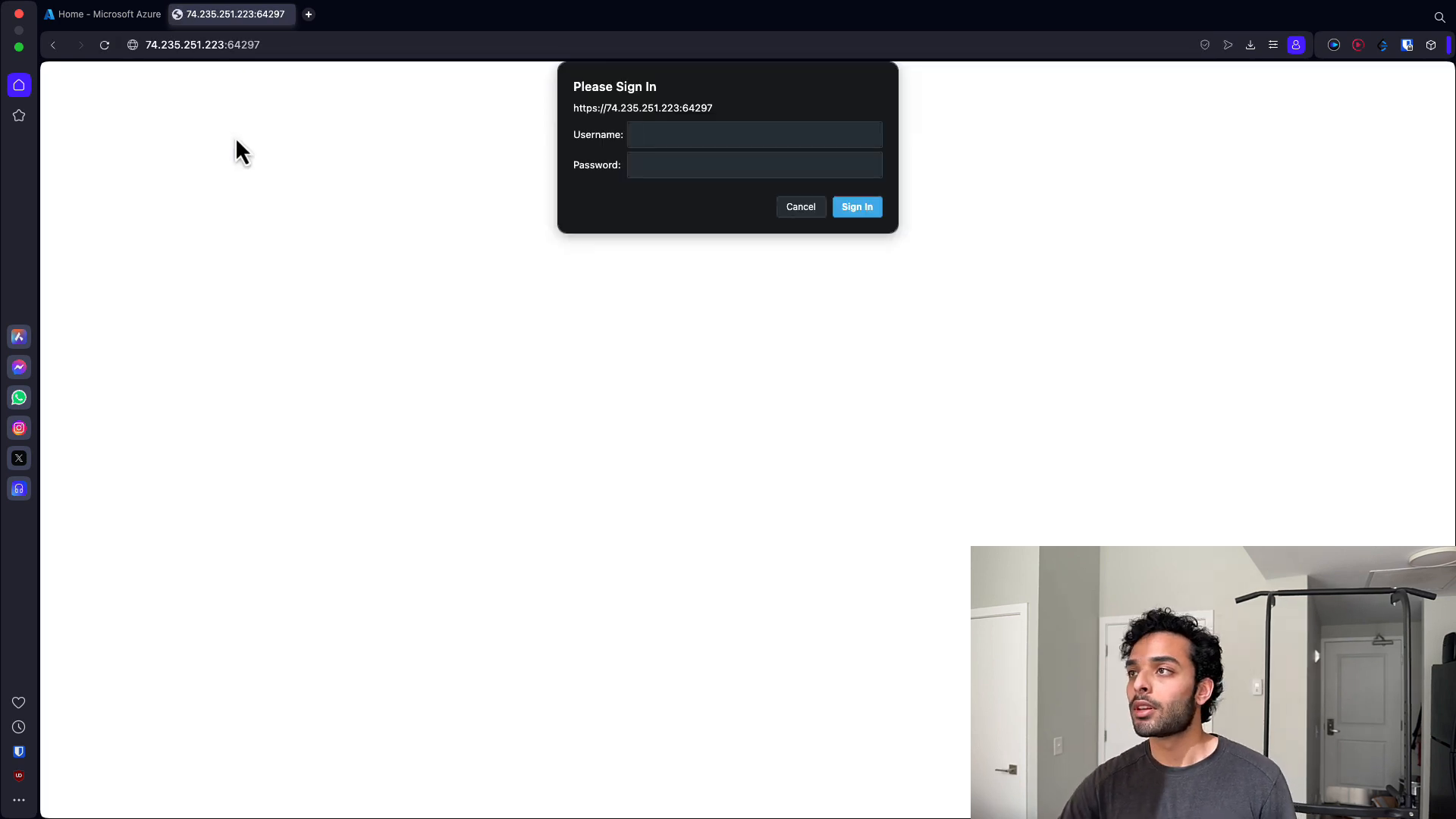
- Check the login credentials in the Terraform outputs, then sign in to T-Pot as azureuser with the account password
{"action": "key", "text": "ctrl+Left"}
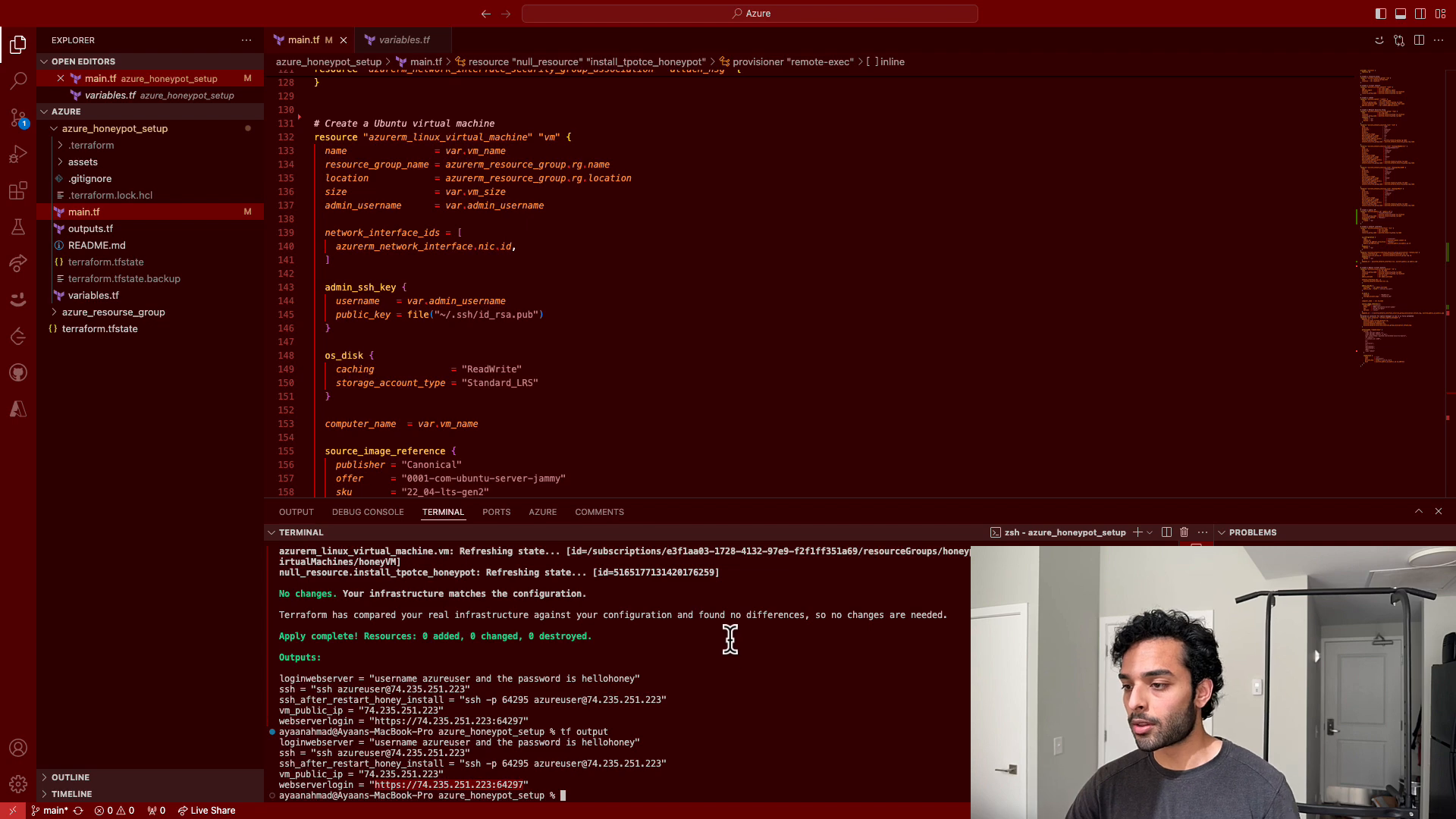
{"action": "key", "text": "ctrl+Right"}
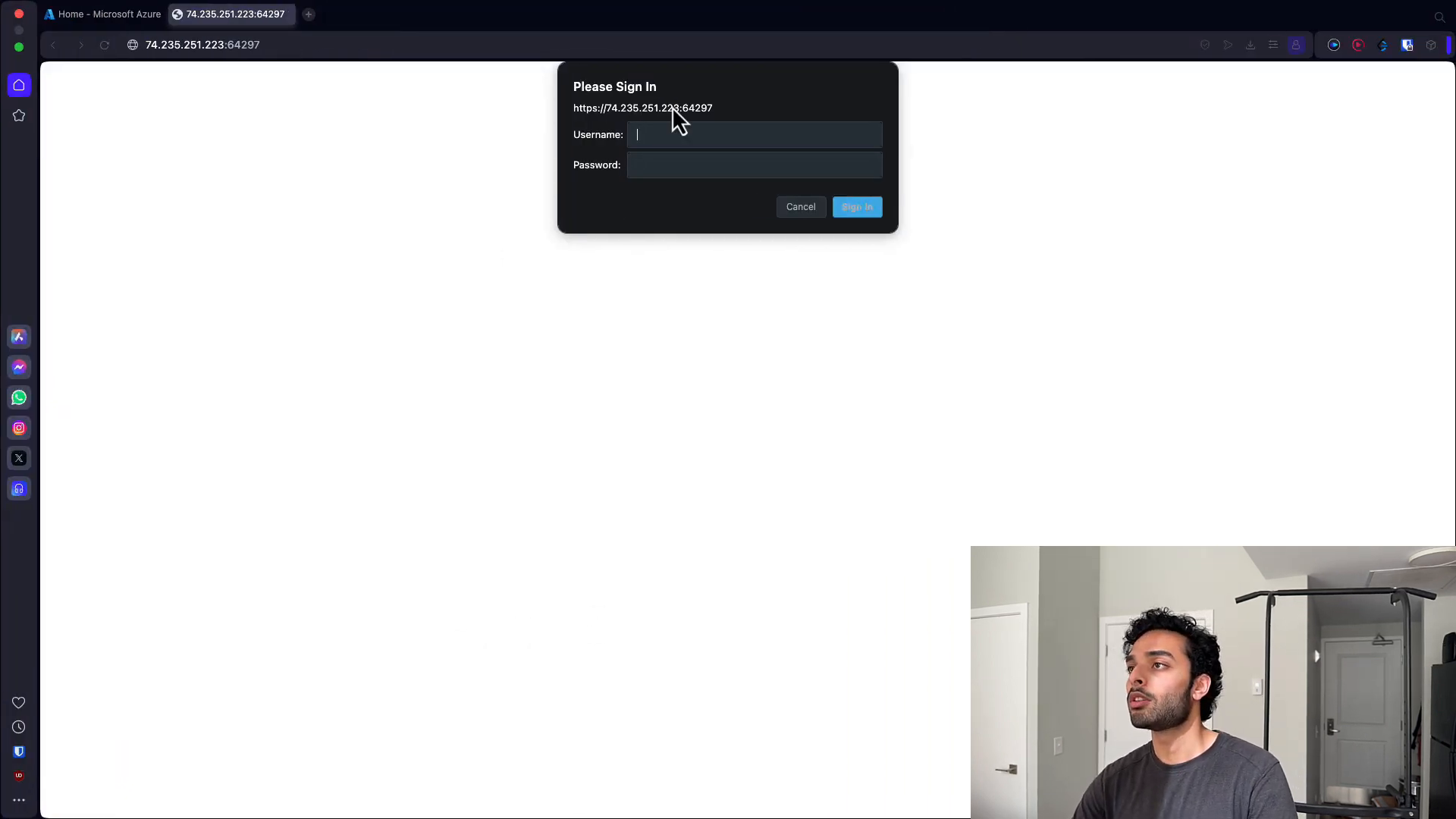
{"action": "left_click", "coordinate": [662, 141]}
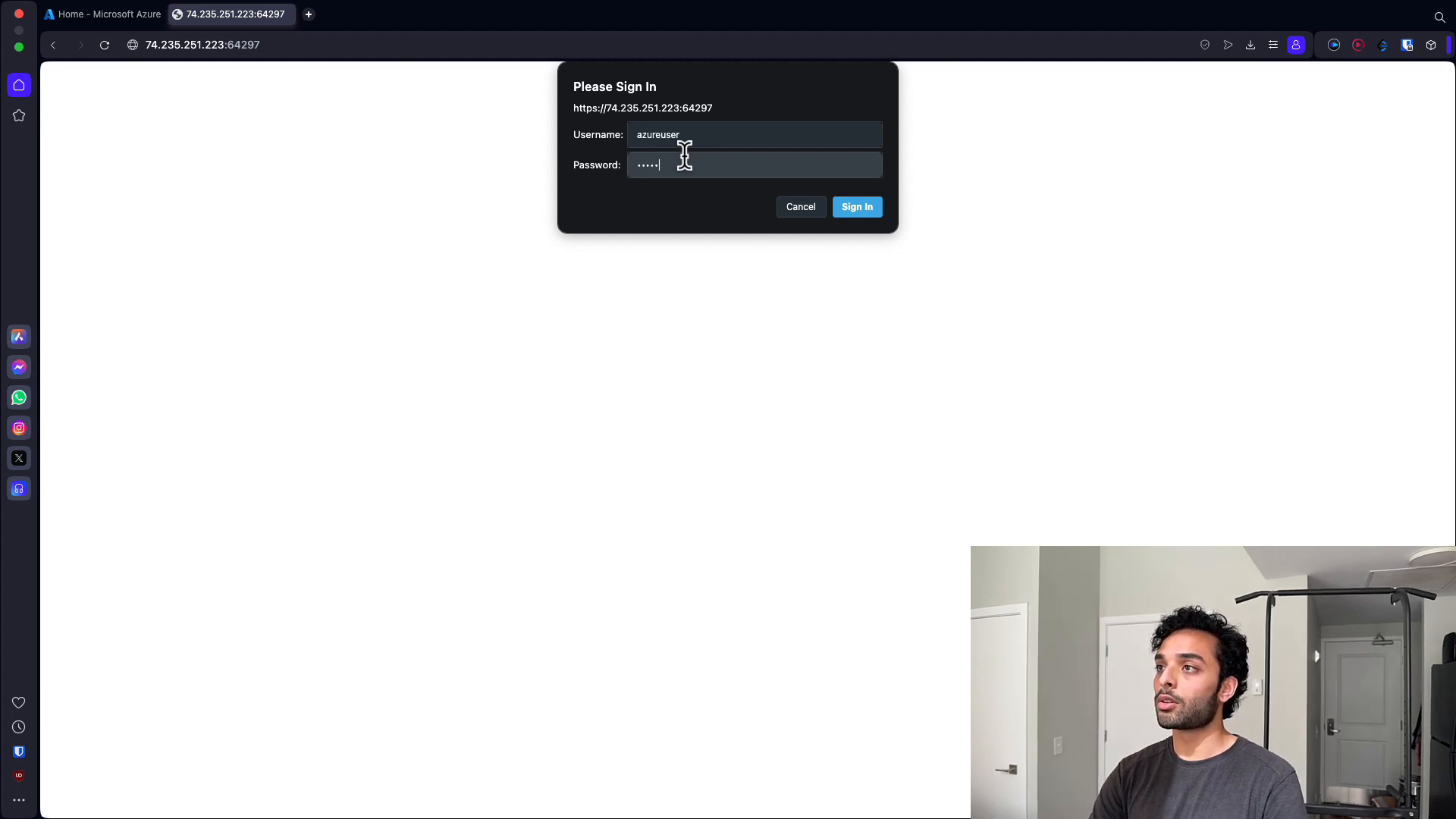
{"action": "key", "text": "Return"}
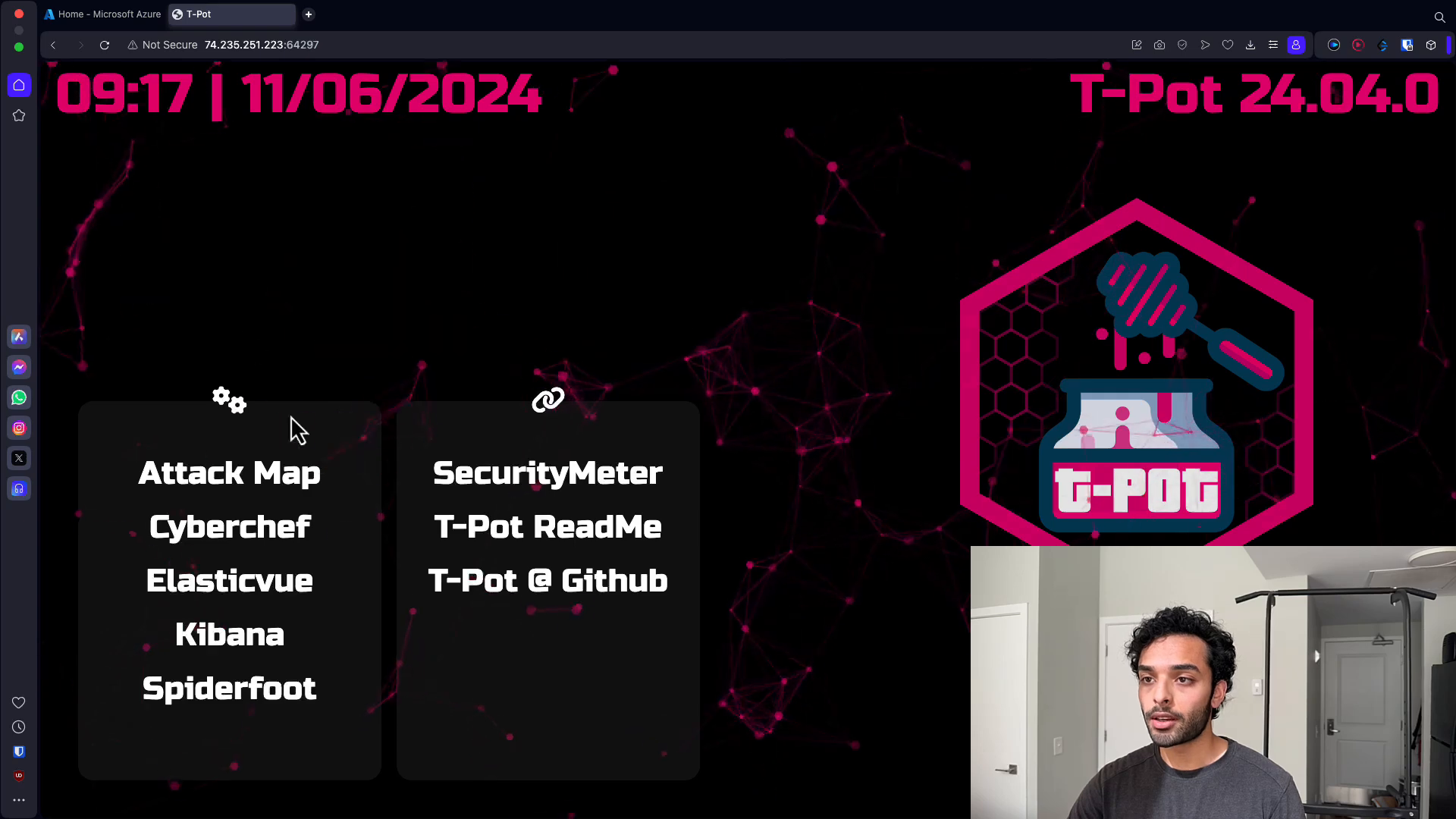
- Open the Attack Map from the T-Pot landing page and return to the landing page tab
{"action": "left_click", "coordinate": [303, 486]}
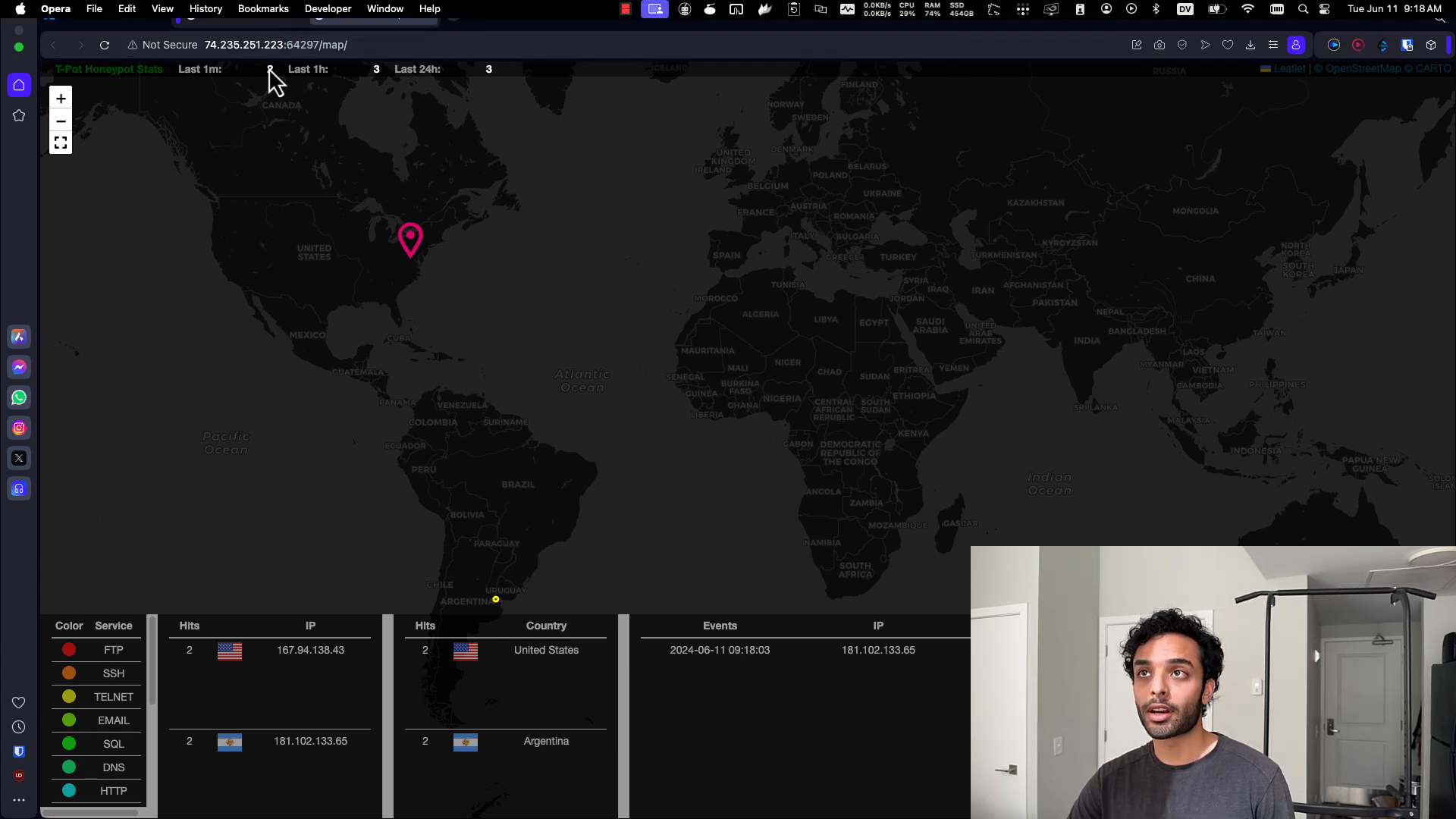
{"action": "left_click", "coordinate": [255, 17]}
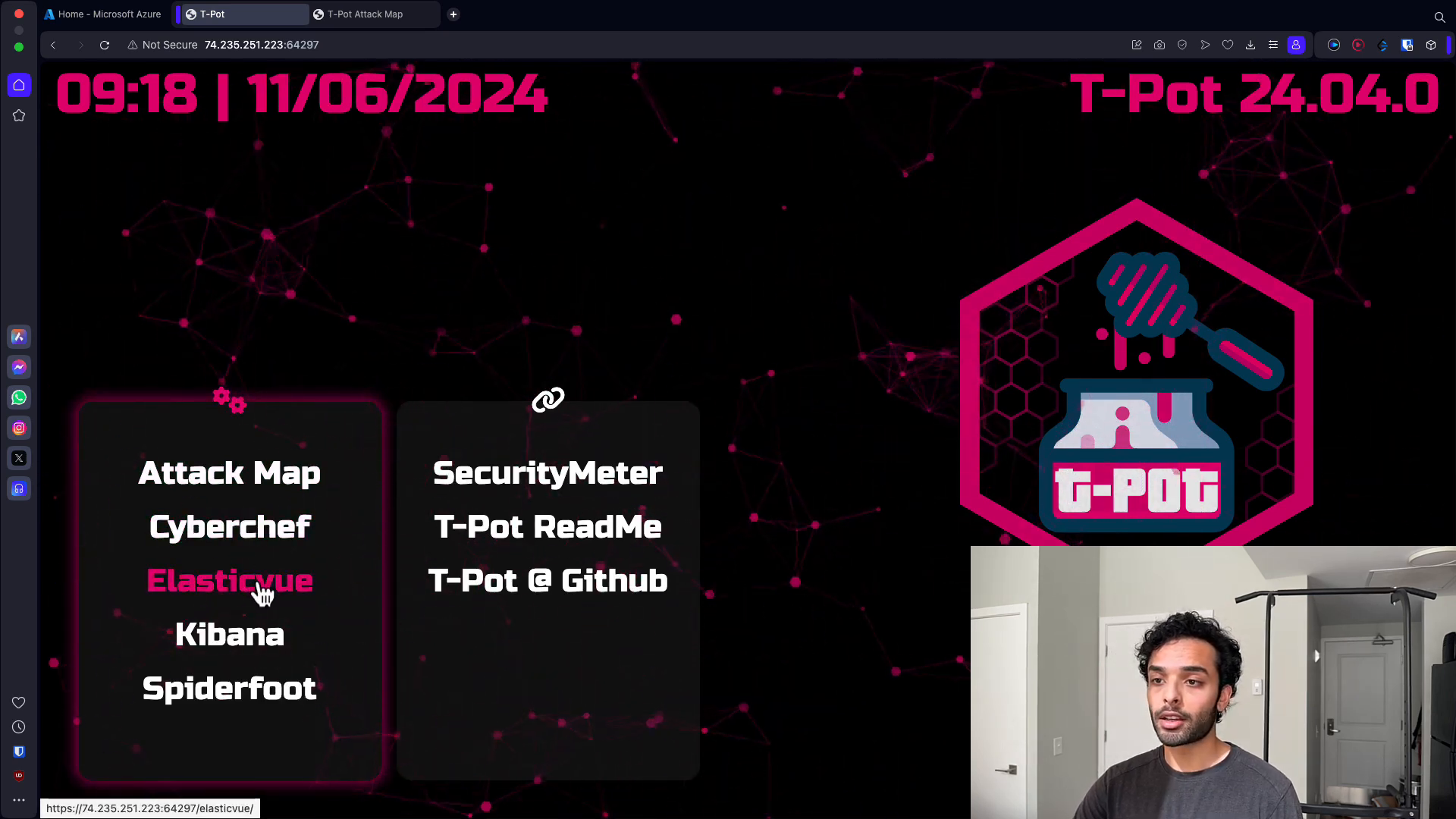
- Open Kibana in a new tab and switch to it
{"action": "right_click", "coordinate": [265, 652]}
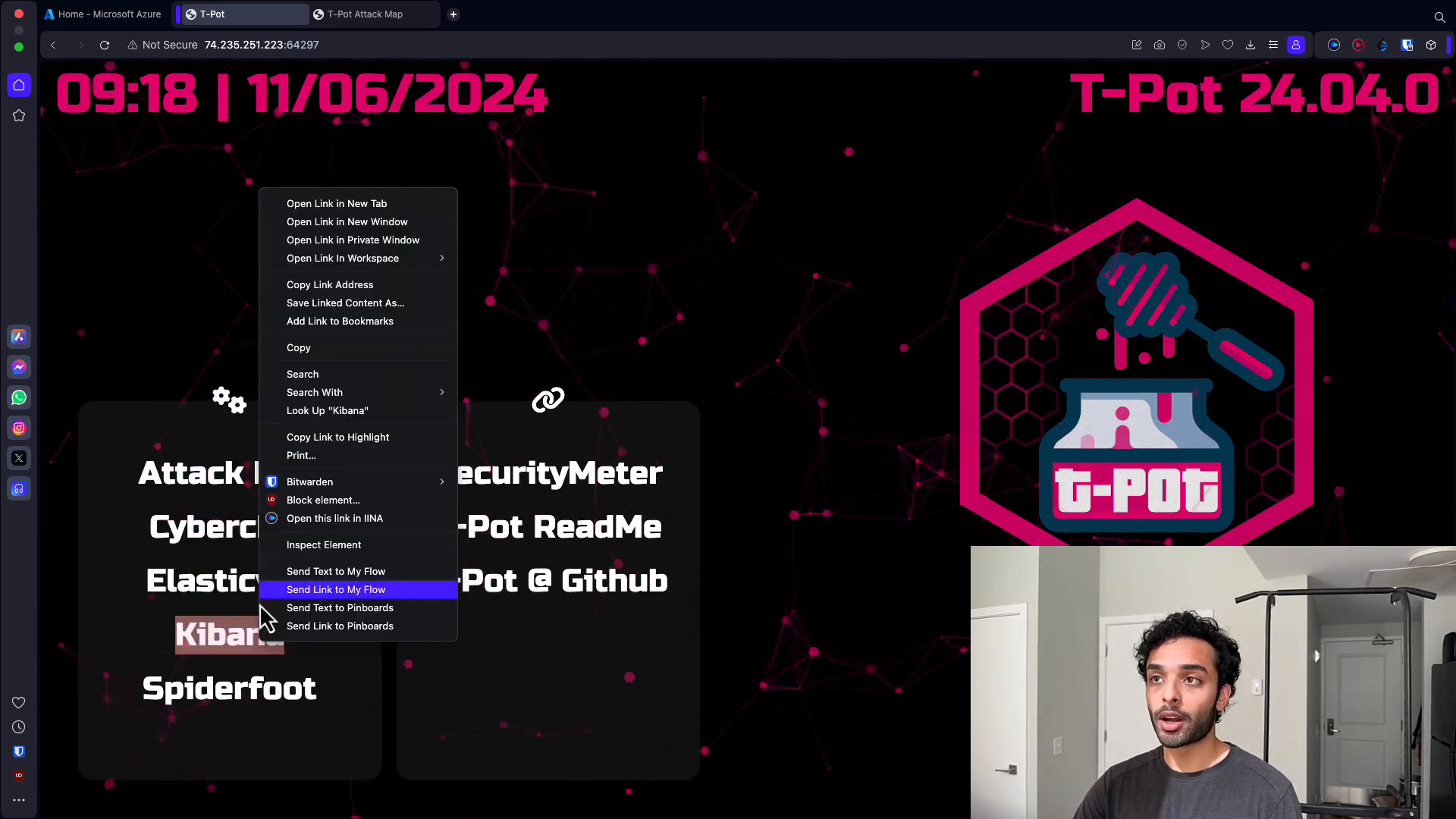
{"action": "left_click", "coordinate": [349, 203]}
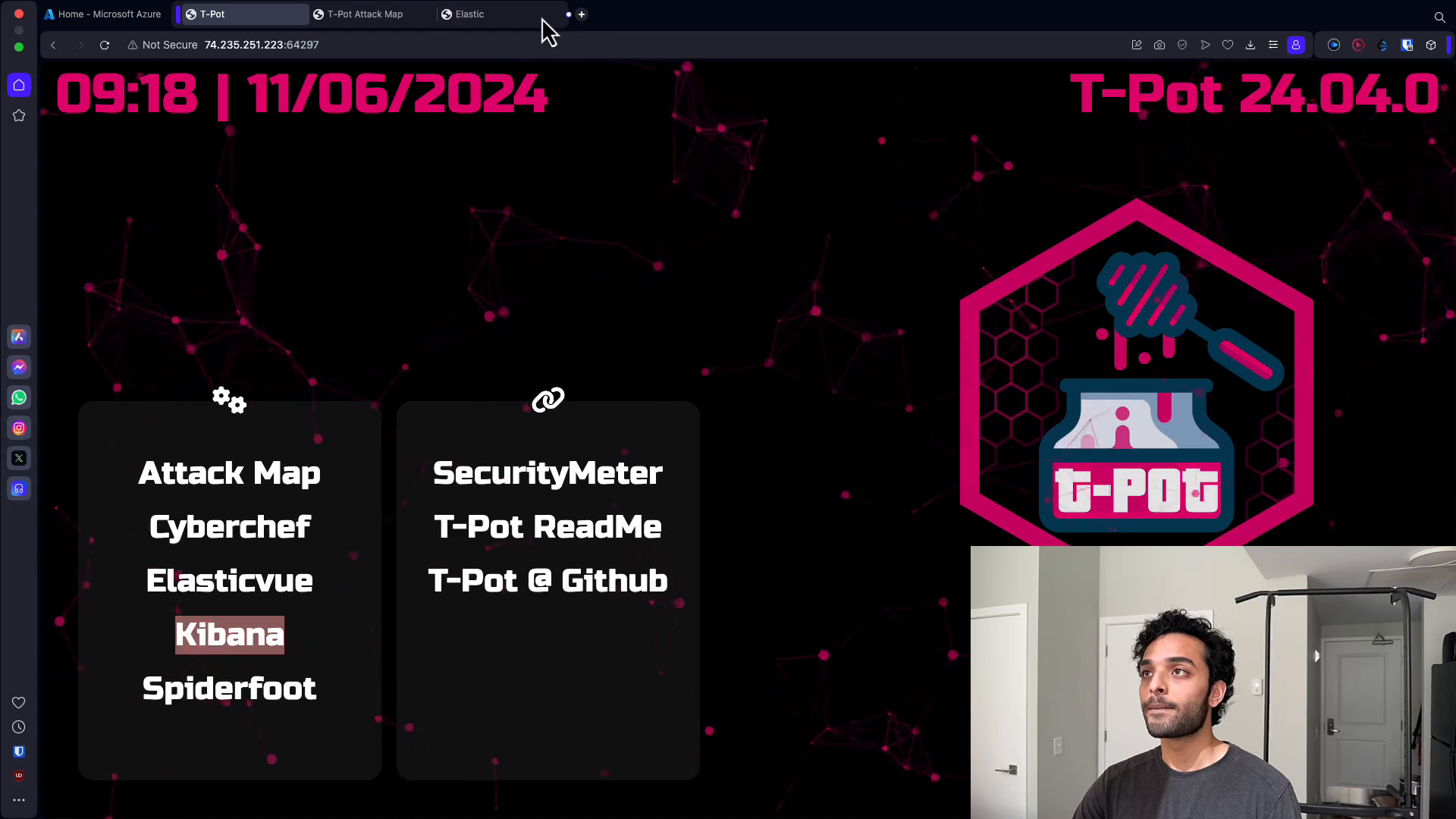
{"action": "left_click", "coordinate": [537, 17]}
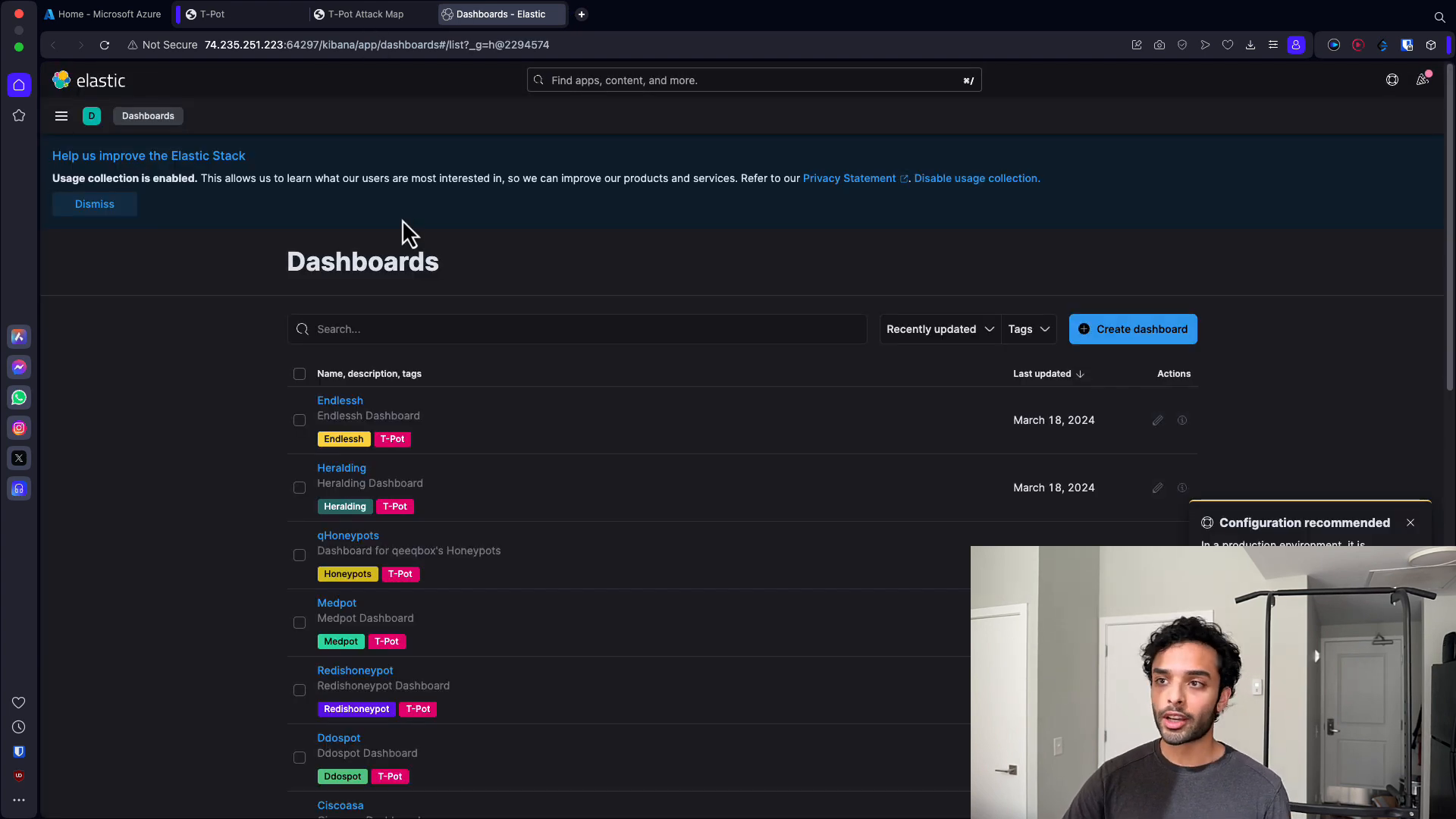
- Open the >T-Pot Live Attack Map dashboard from the dashboards list in a new tab and switch to it
{"action": "scroll", "coordinate": [461, 398], "scroll_direction": "down", "scroll_amount": 2}
{"action": "scroll", "coordinate": [383, 505], "scroll_direction": "down", "scroll_amount": 6}
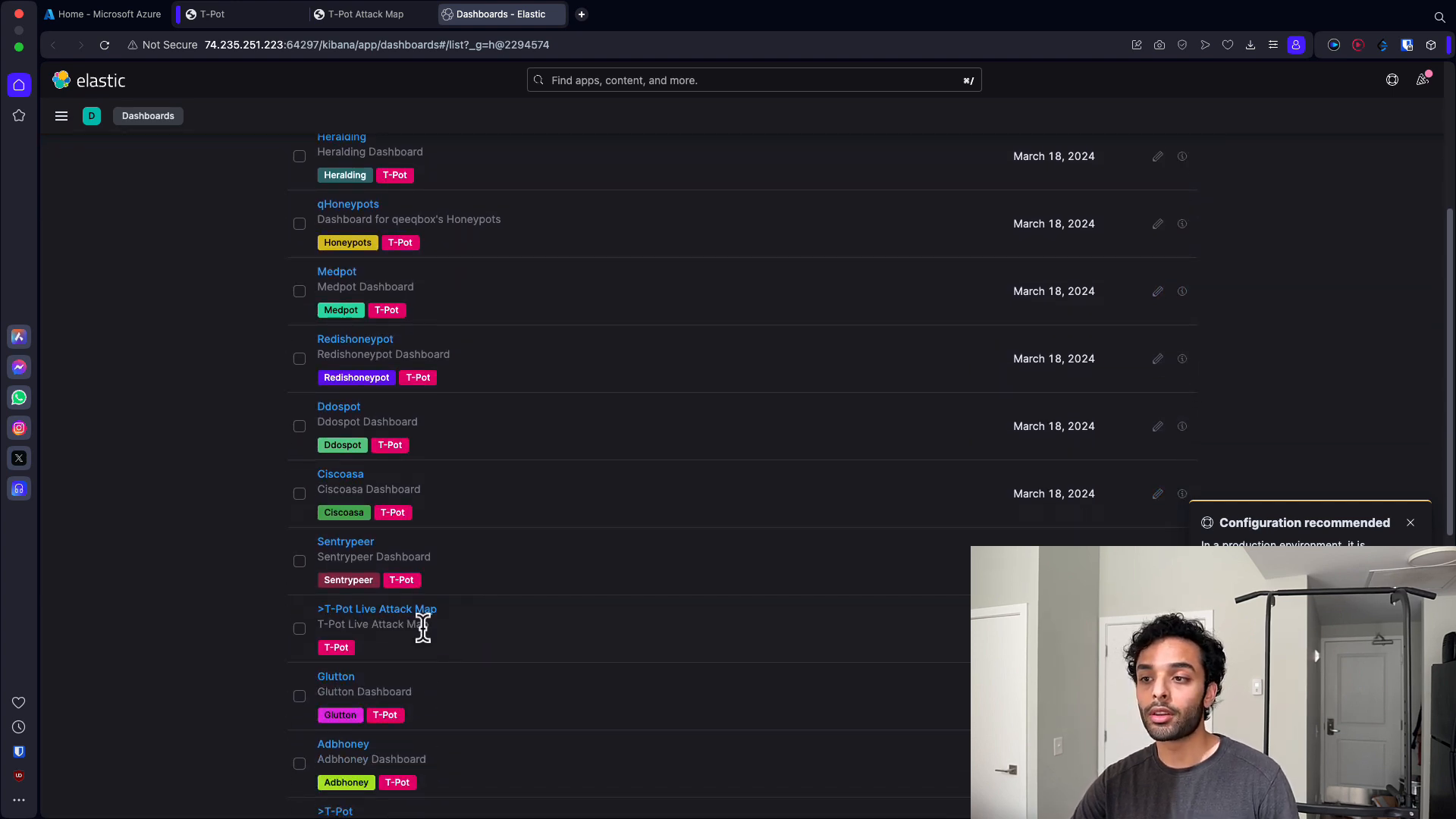
{"action": "right_click", "coordinate": [418, 610]}
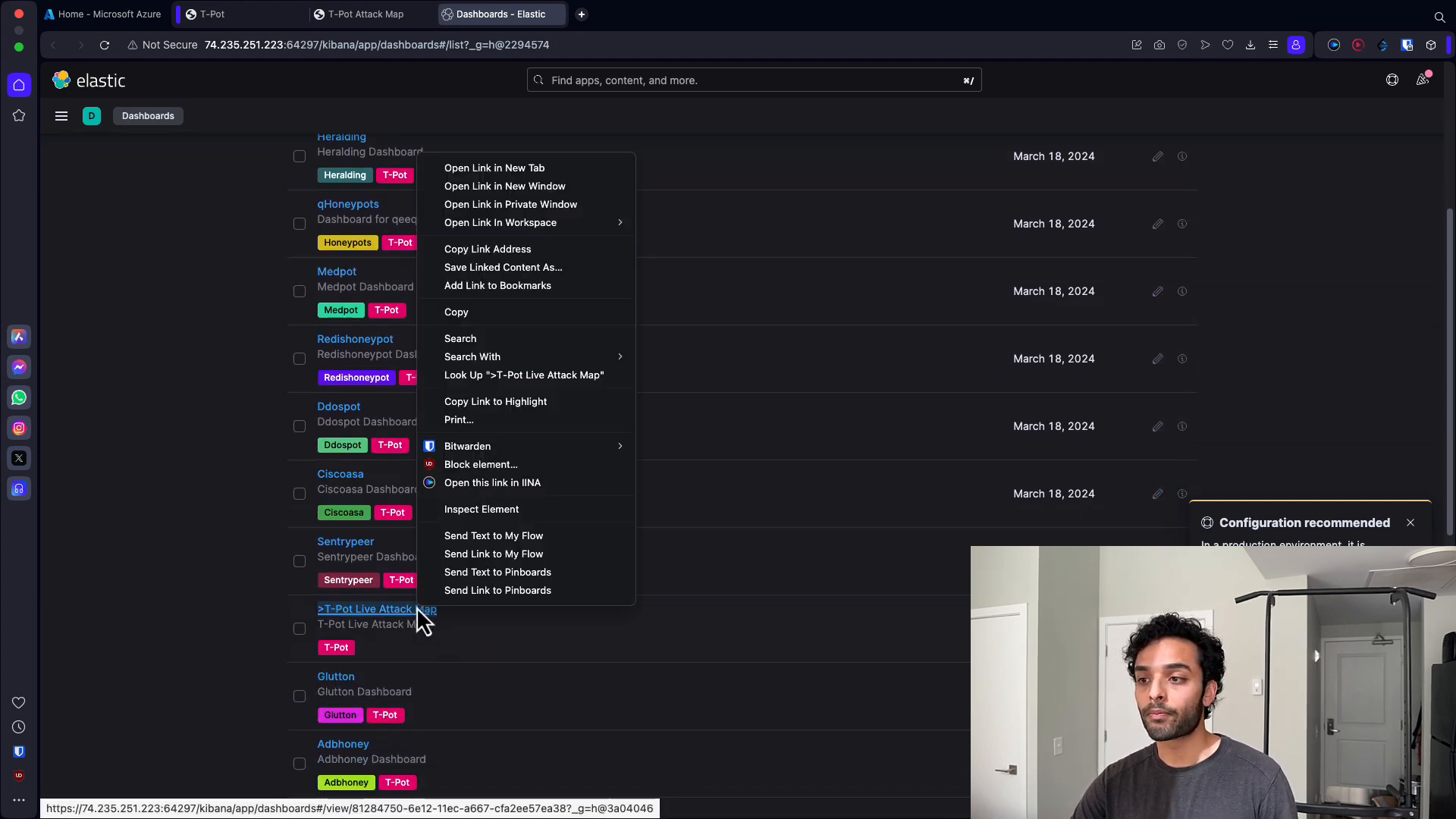
{"action": "left_click", "coordinate": [492, 168]}
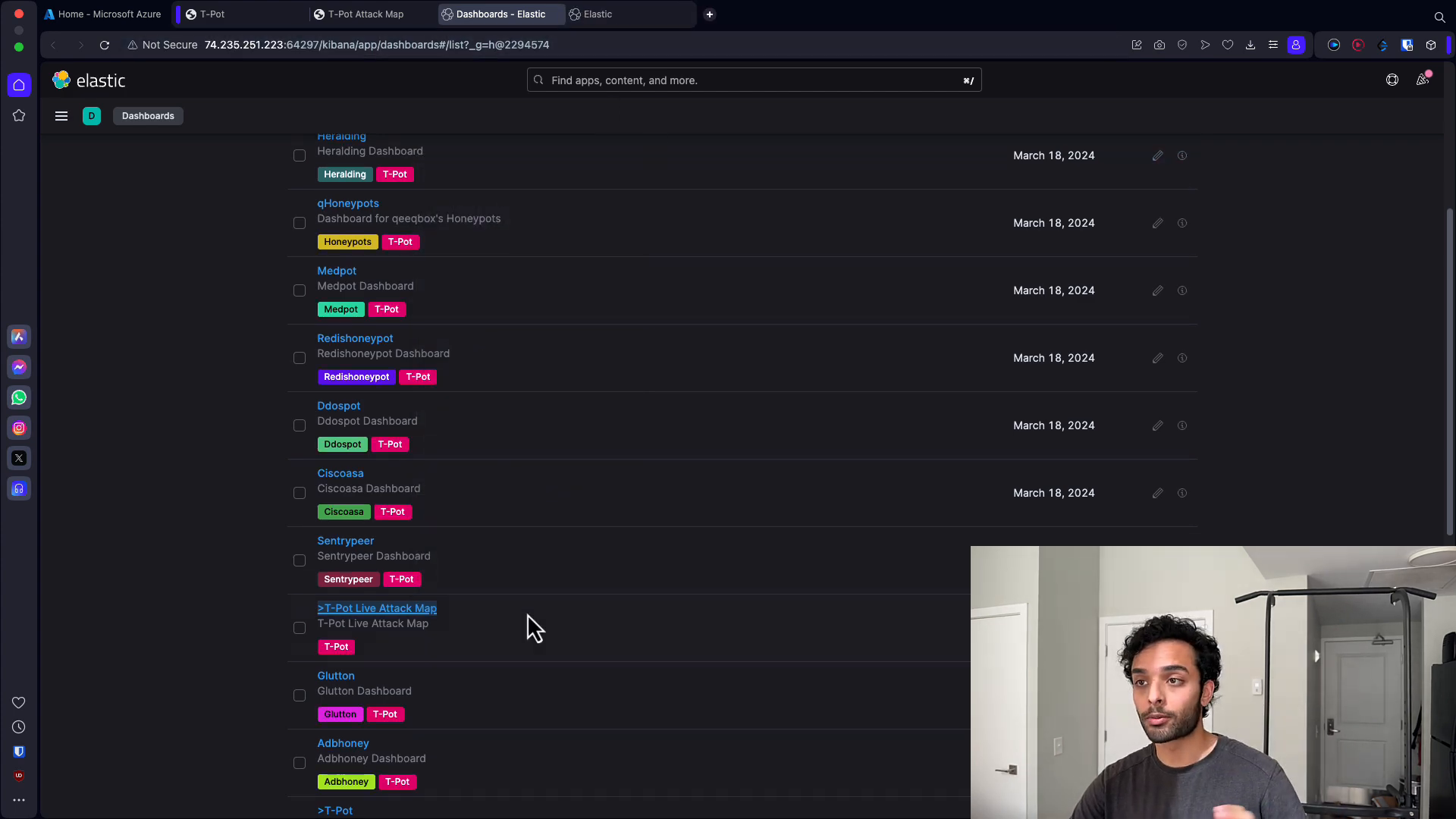
{"action": "scroll", "coordinate": [527, 621], "scroll_direction": "down", "scroll_amount": 10}
{"action": "scroll", "coordinate": [530, 618], "scroll_direction": "up", "scroll_amount": 15}
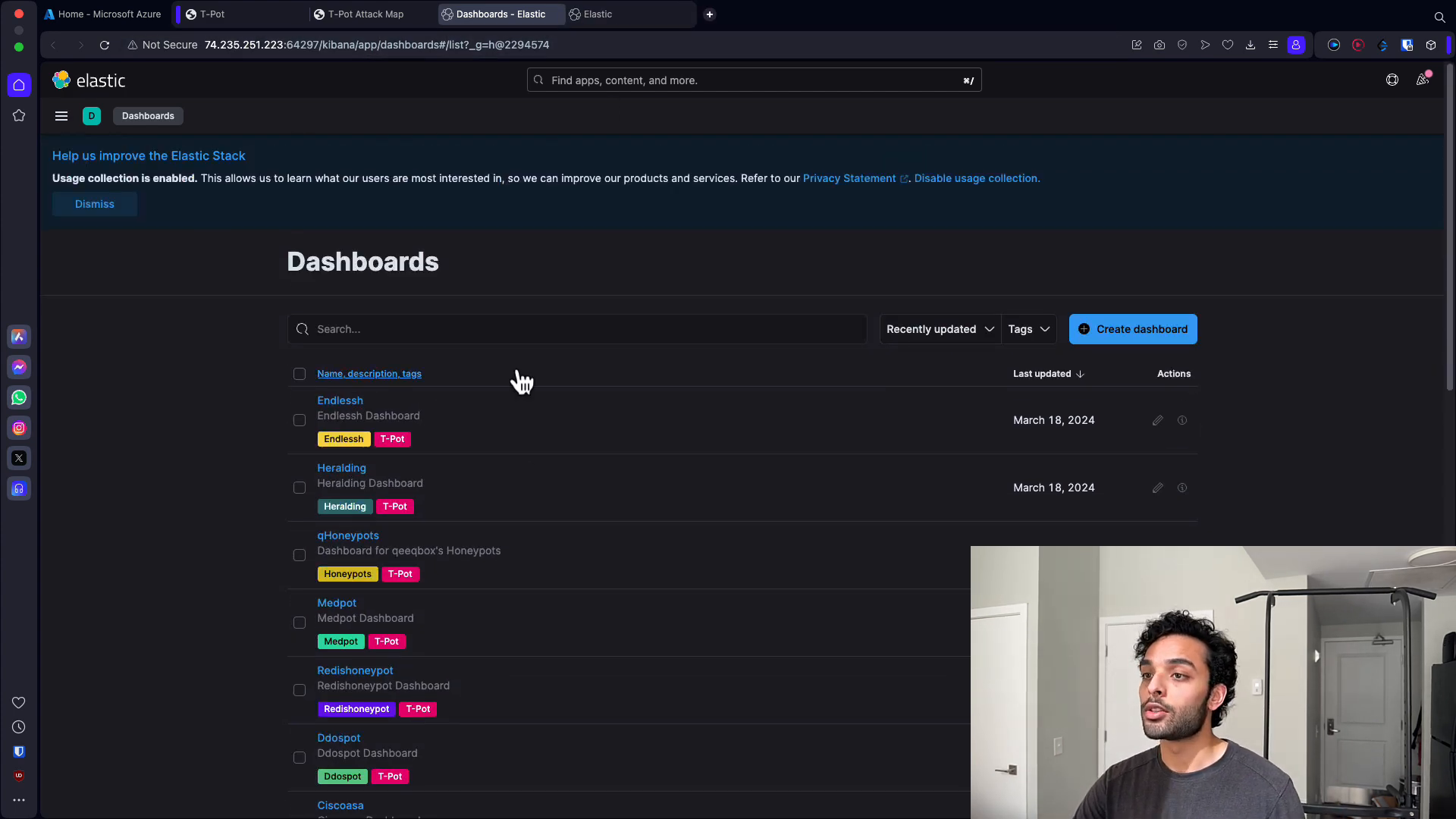
{"action": "scroll", "coordinate": [458, 566], "scroll_direction": "down", "scroll_amount": 5}
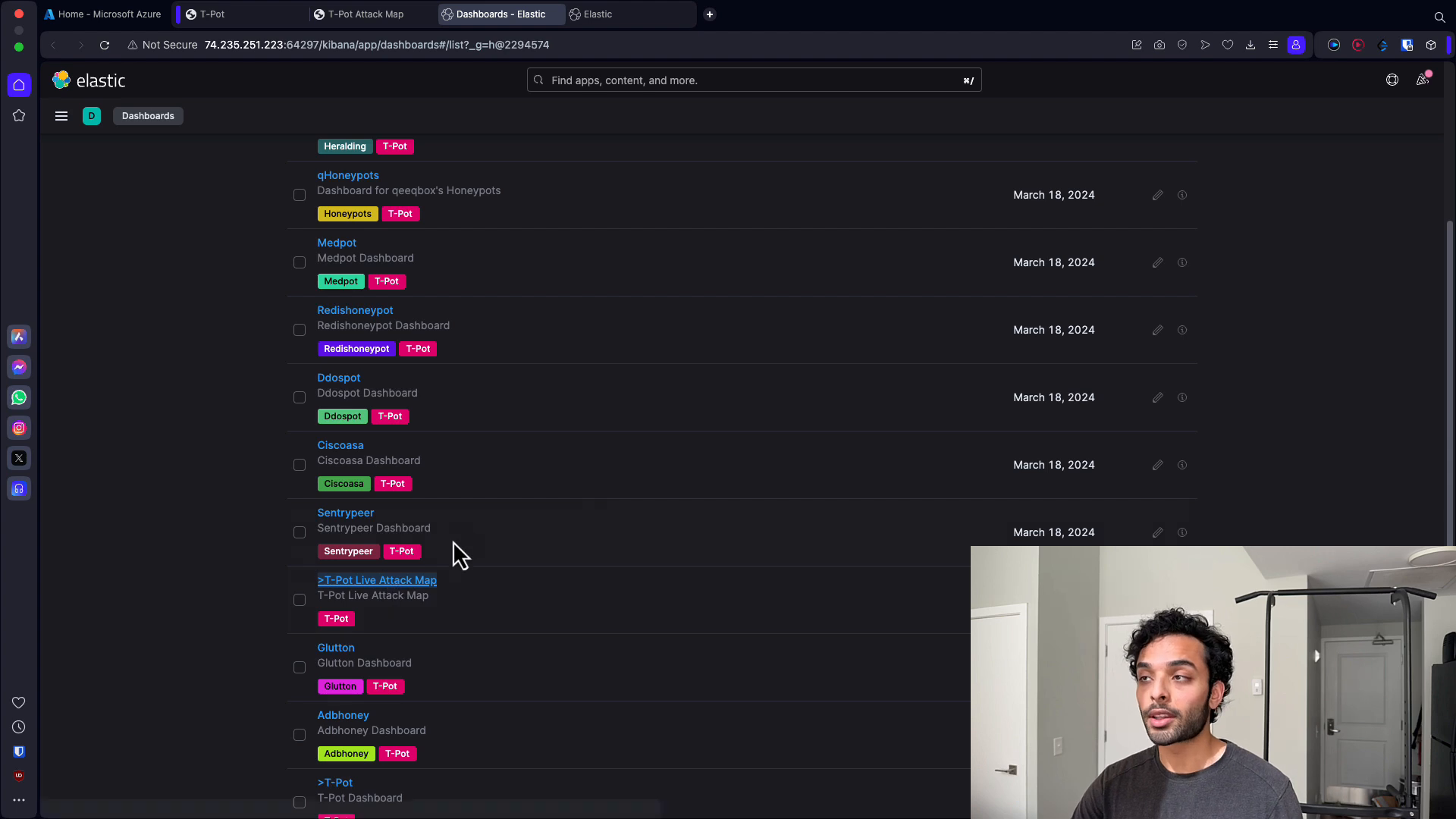
{"action": "left_click", "coordinate": [645, 15]}
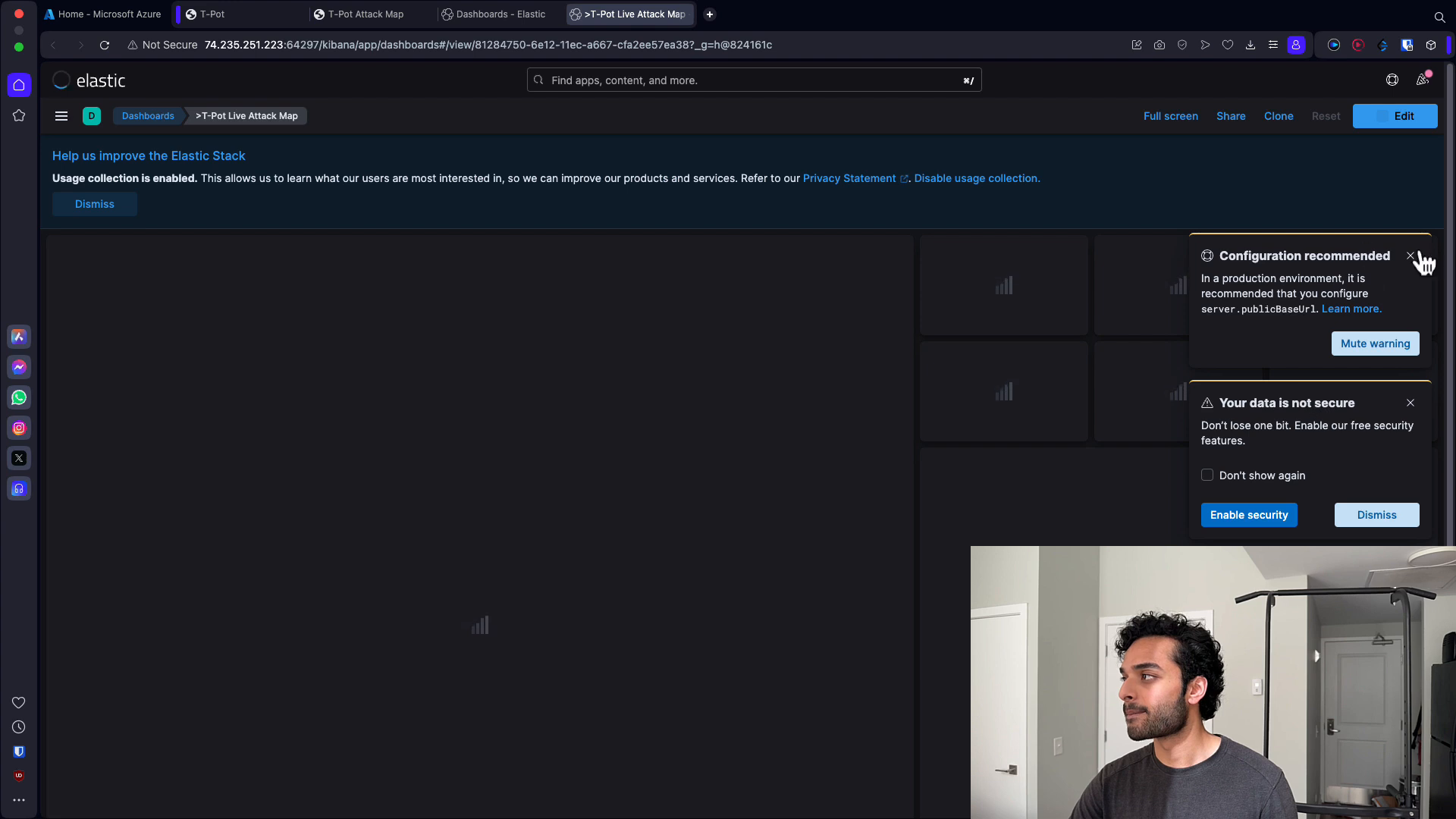
- Close the configuration and data-security notifications on the Live Attack Map dashboard
{"action": "left_click", "coordinate": [1411, 255]}
{"action": "left_click", "coordinate": [1411, 403]}
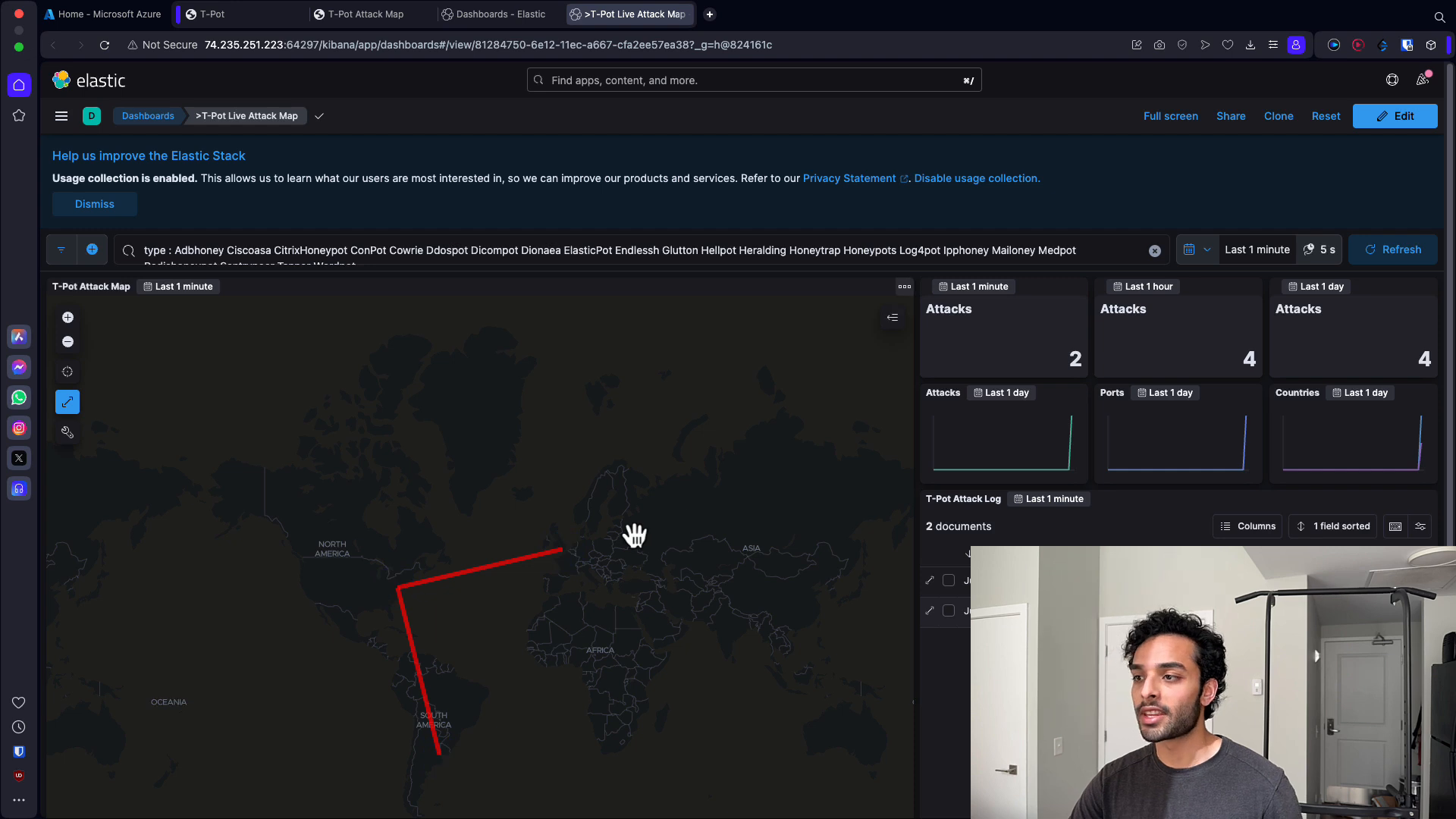
{"action": "scroll", "coordinate": [635, 536], "scroll_direction": "down", "scroll_amount": 2}
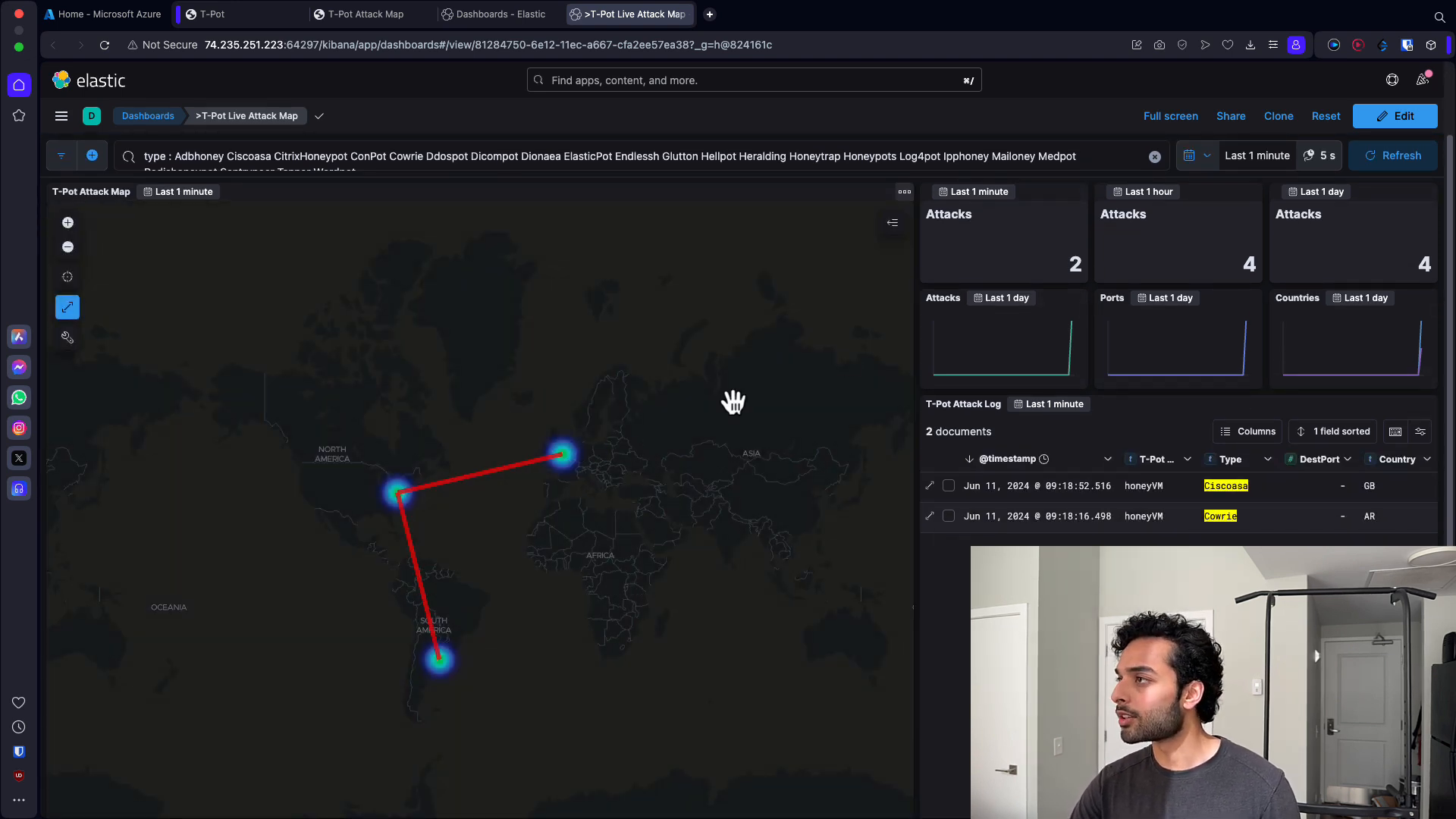
- Inspect the attack origin markers on the T-Pot Attack Map, opening the United States and Argentina details
{"action": "left_click", "coordinate": [396, 16]}
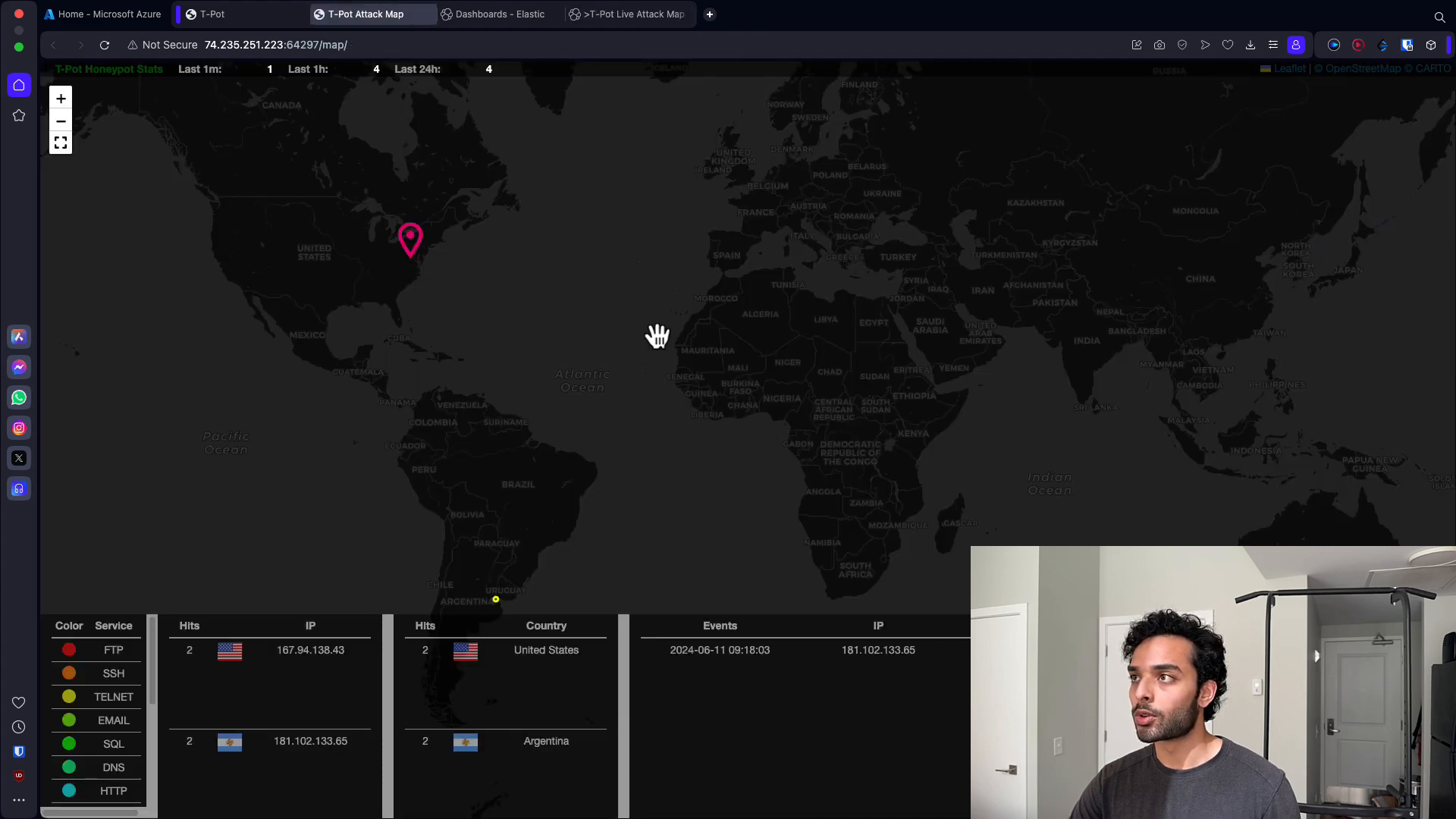
{"action": "left_click_drag", "start_coordinate": [494, 295], "coordinate": [427, 417]}
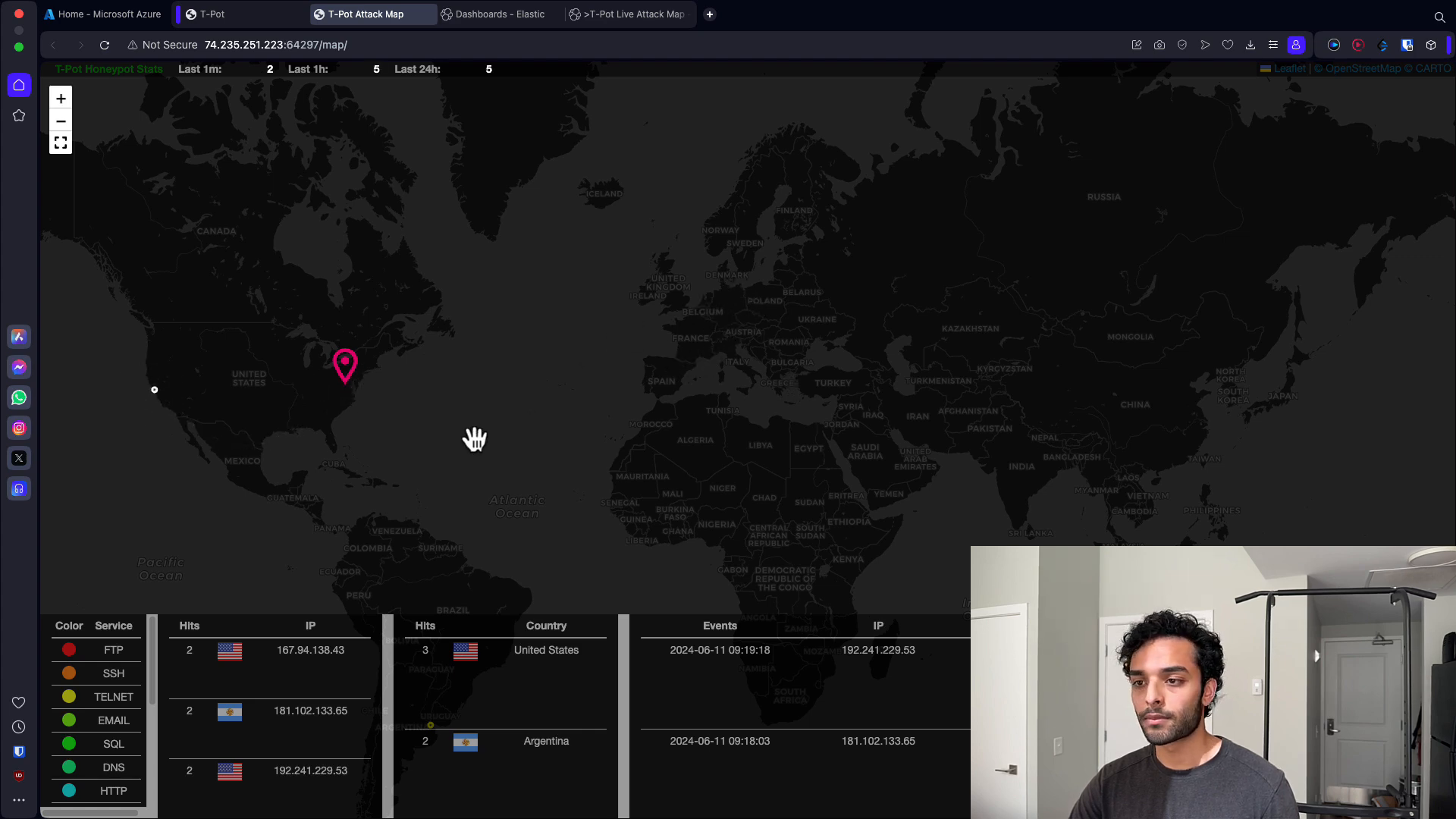
{"action": "left_click_drag", "start_coordinate": [471, 435], "coordinate": [595, 403]}
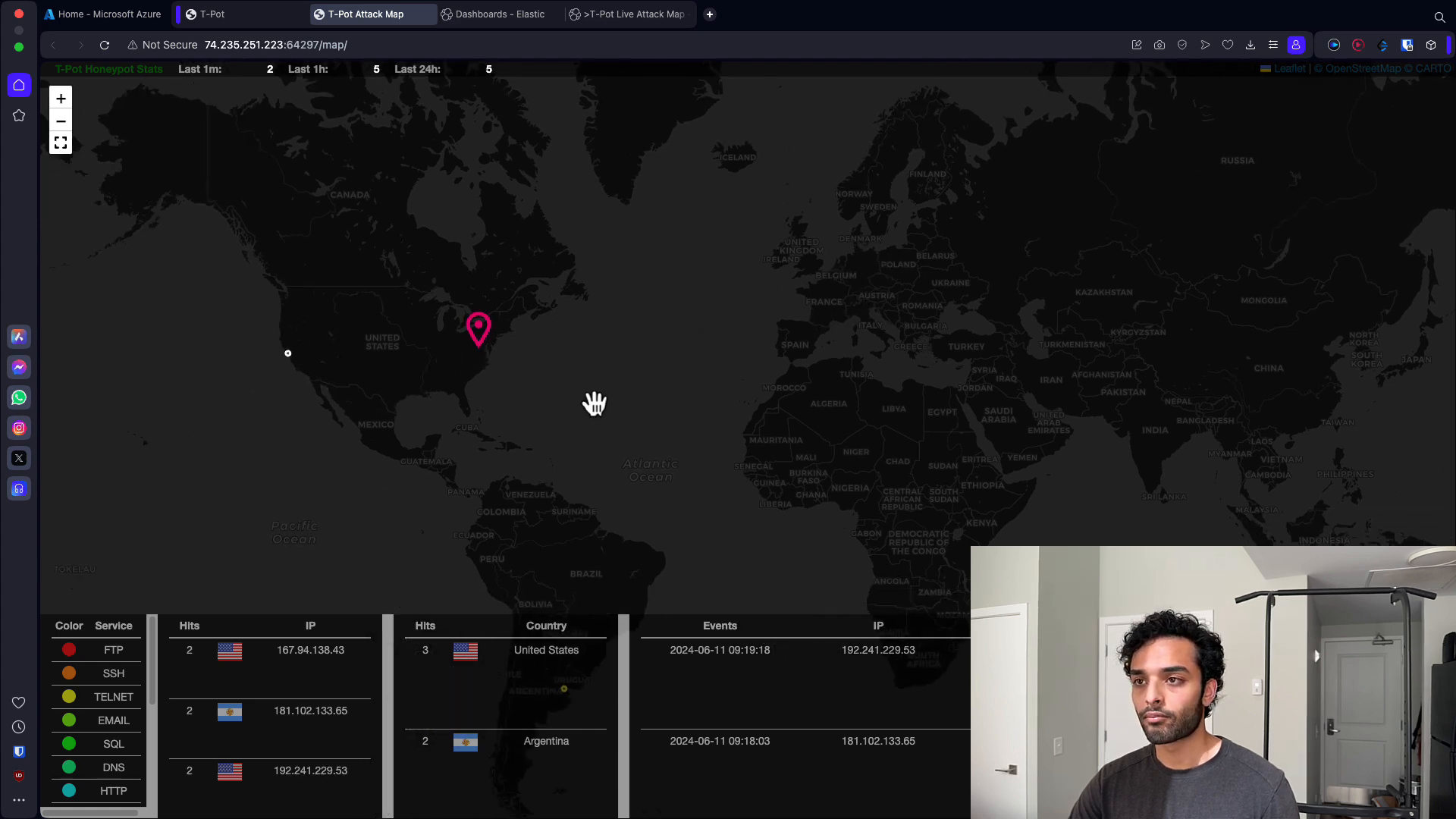
{"action": "left_click", "coordinate": [288, 354]}
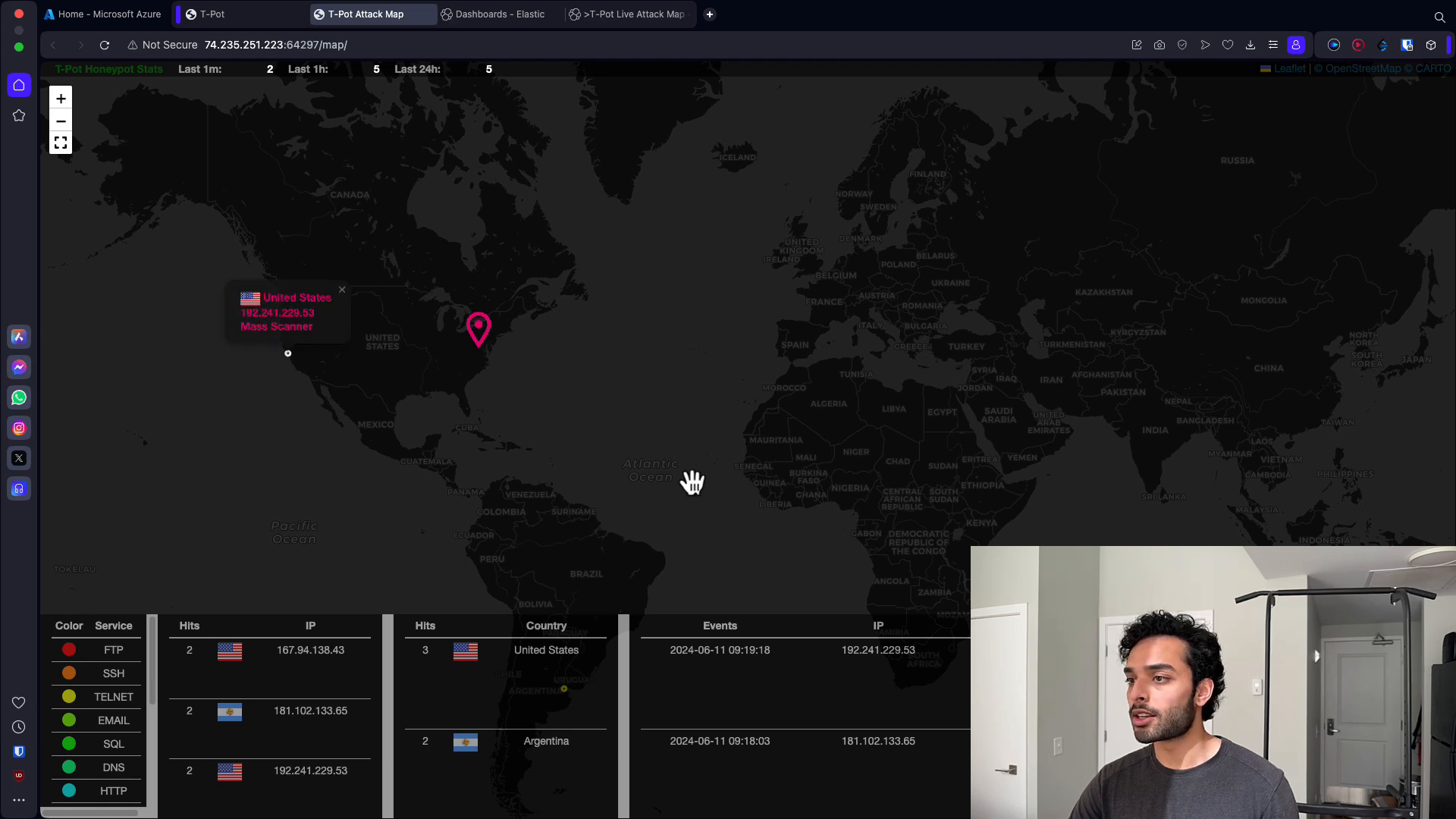
{"action": "left_click_drag", "start_coordinate": [692, 482], "coordinate": [605, 390]}
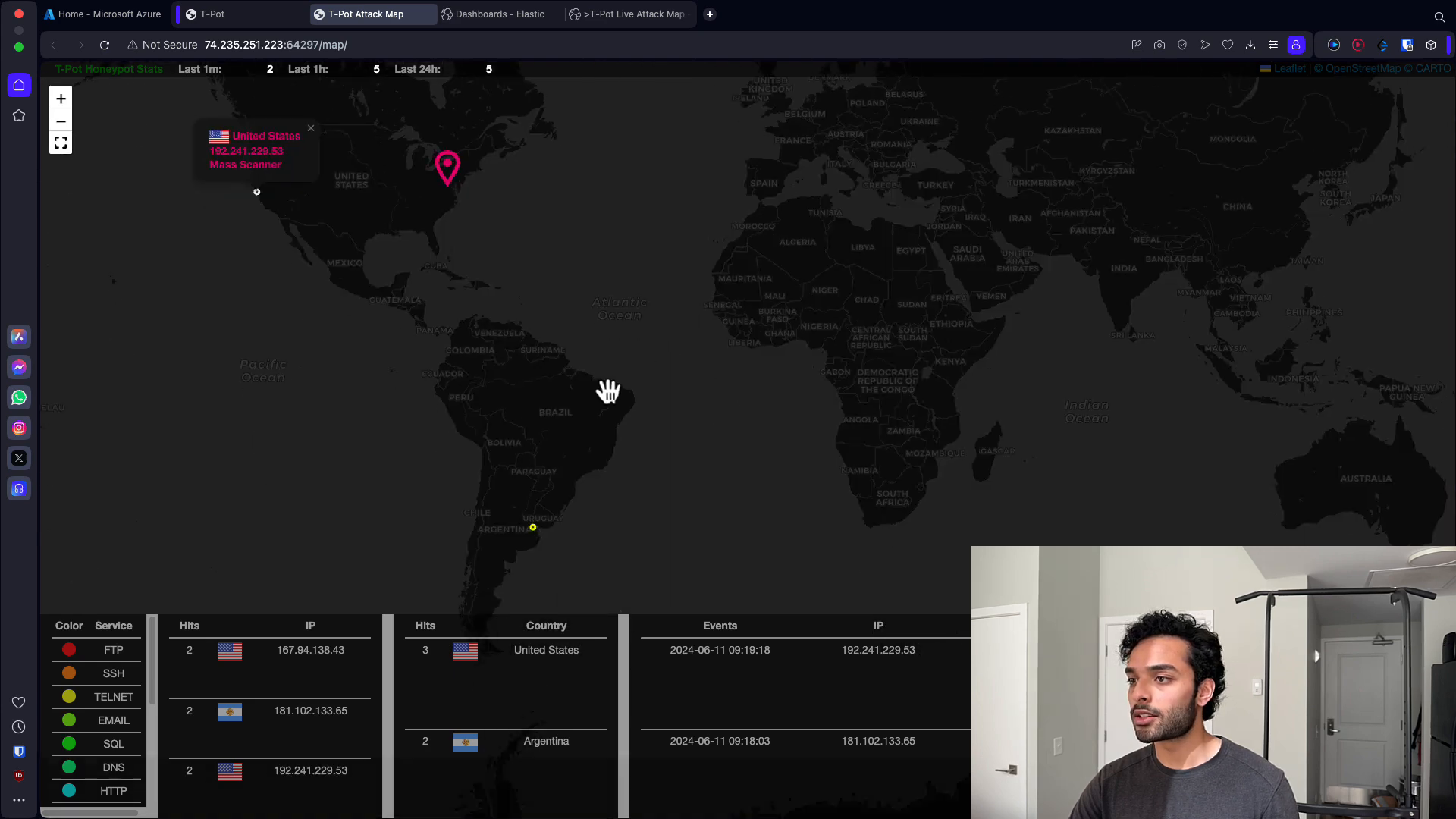
{"action": "left_click", "coordinate": [534, 529]}
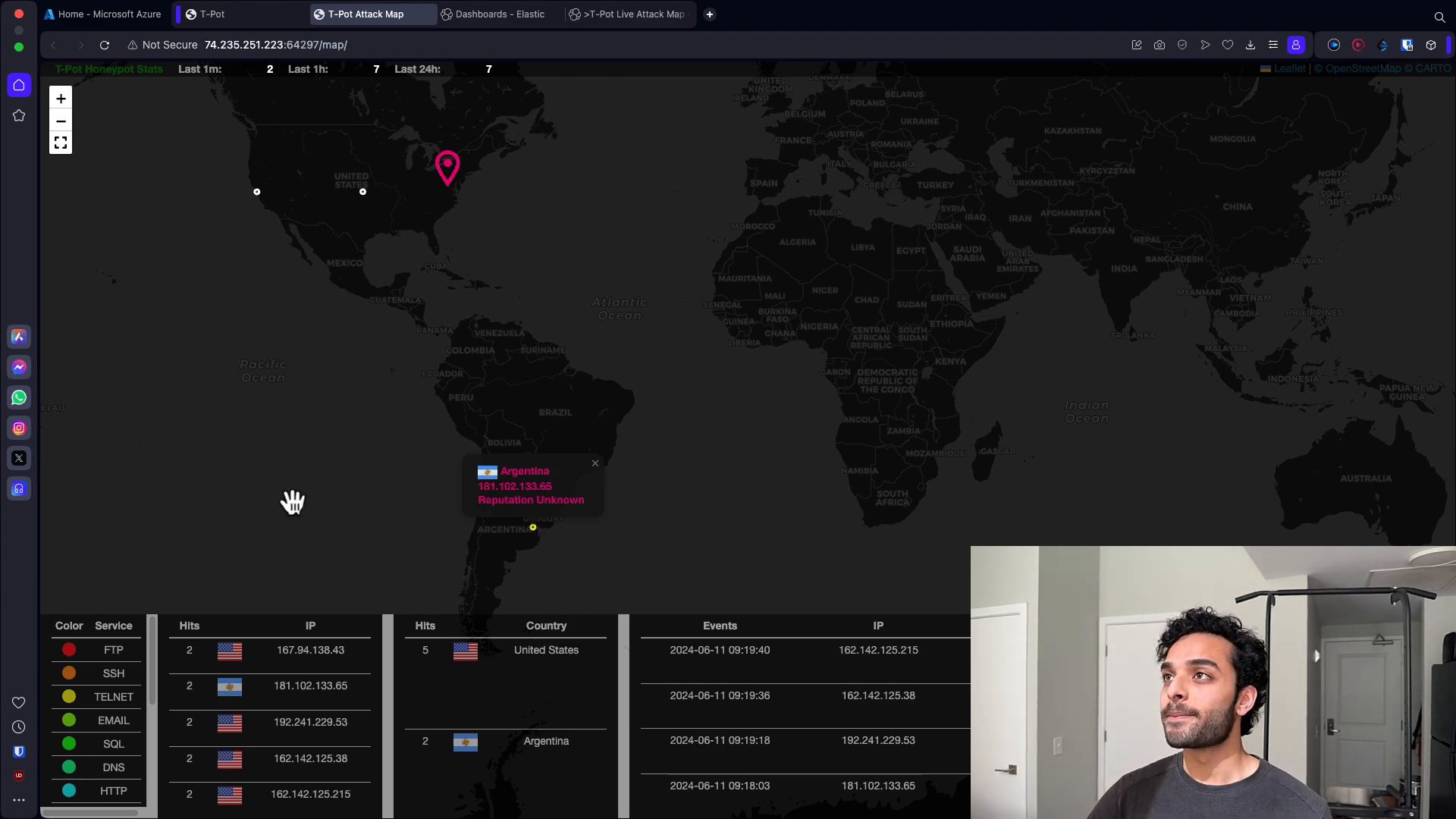
- Examine the attack lines on the Live Attack Map dashboard and refresh its data
{"action": "left_click", "coordinate": [550, 12]}
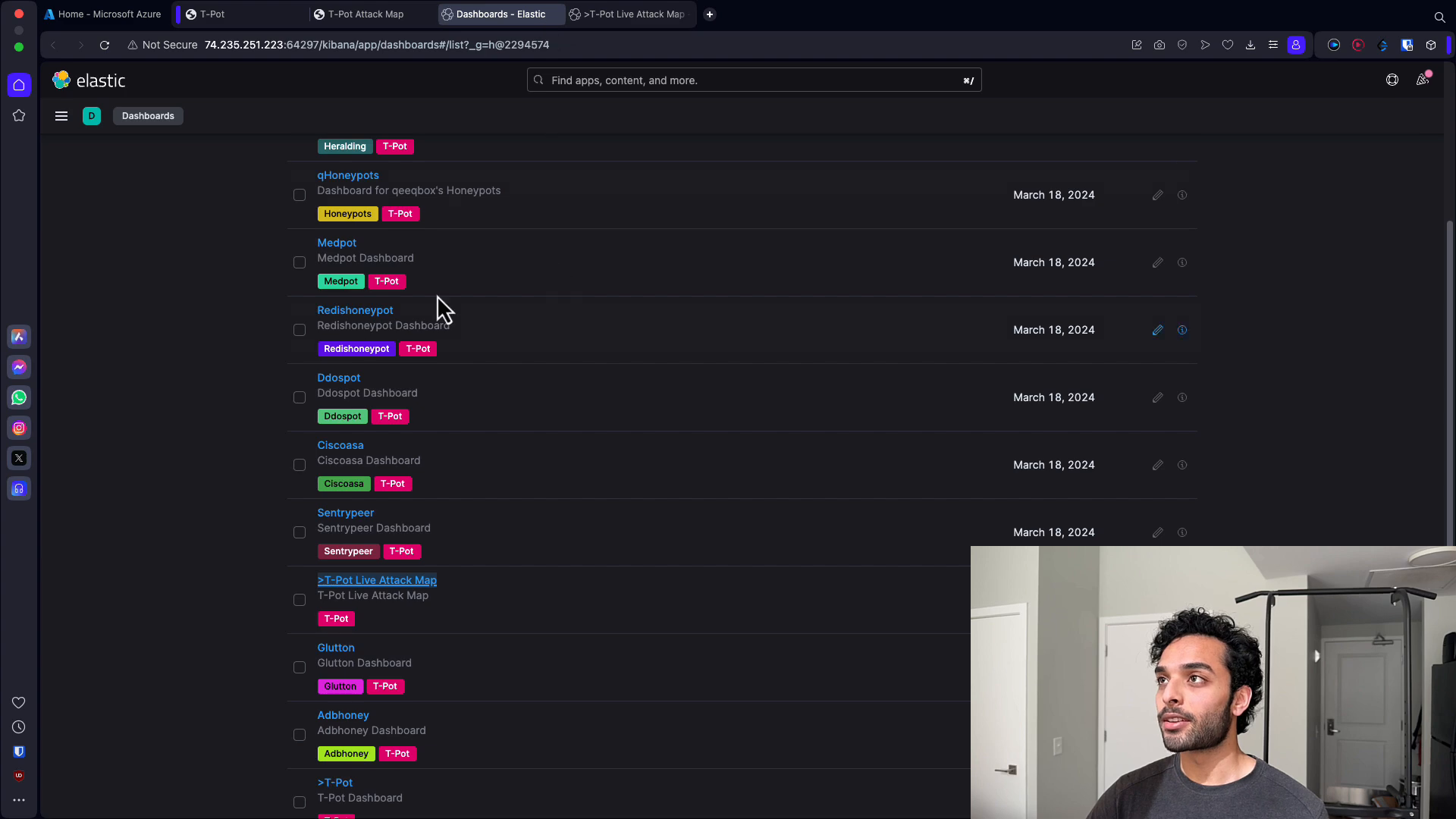
{"action": "left_click", "coordinate": [659, 22]}
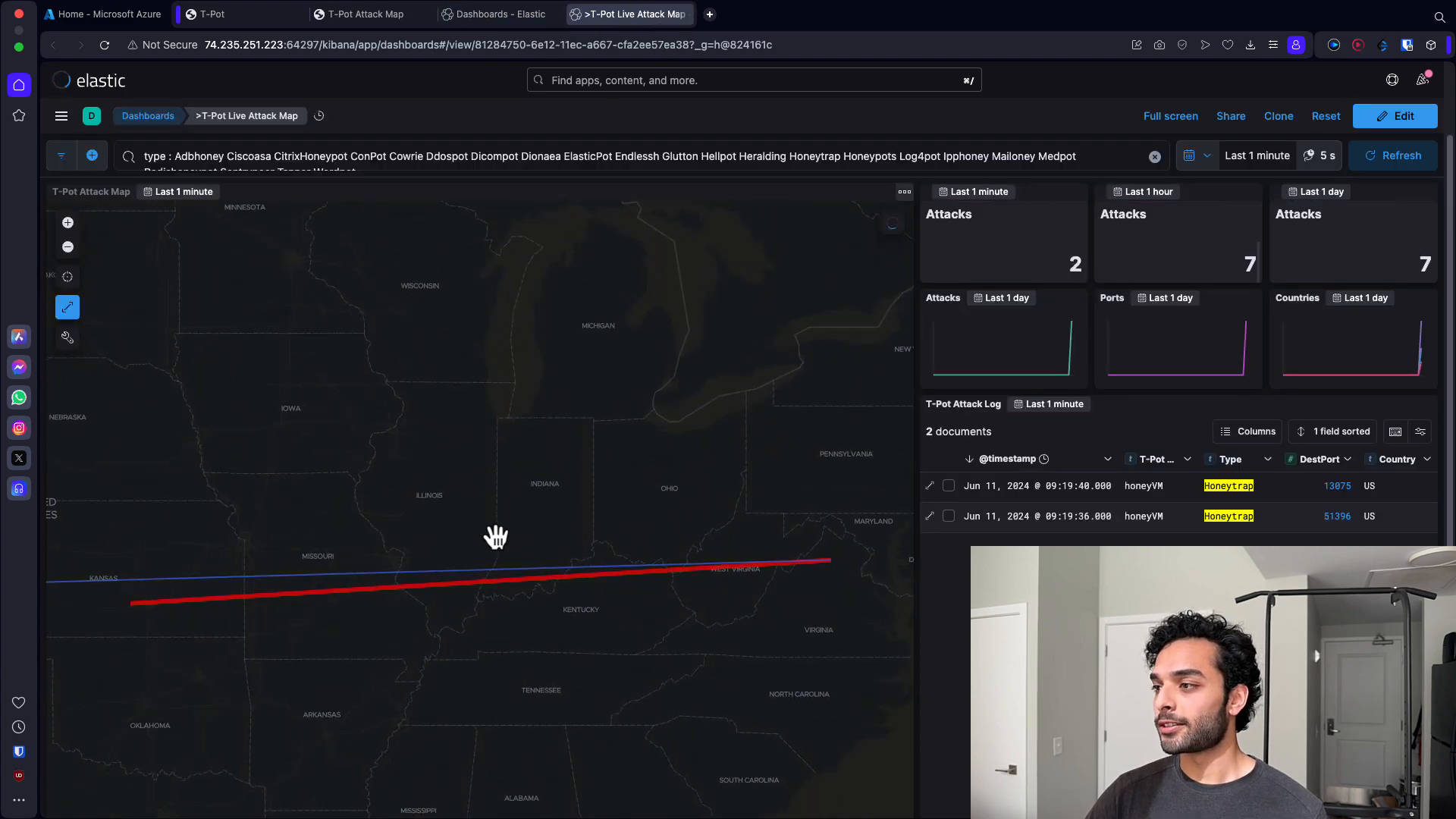
{"action": "scroll", "coordinate": [546, 563], "scroll_direction": "down", "scroll_amount": 3}
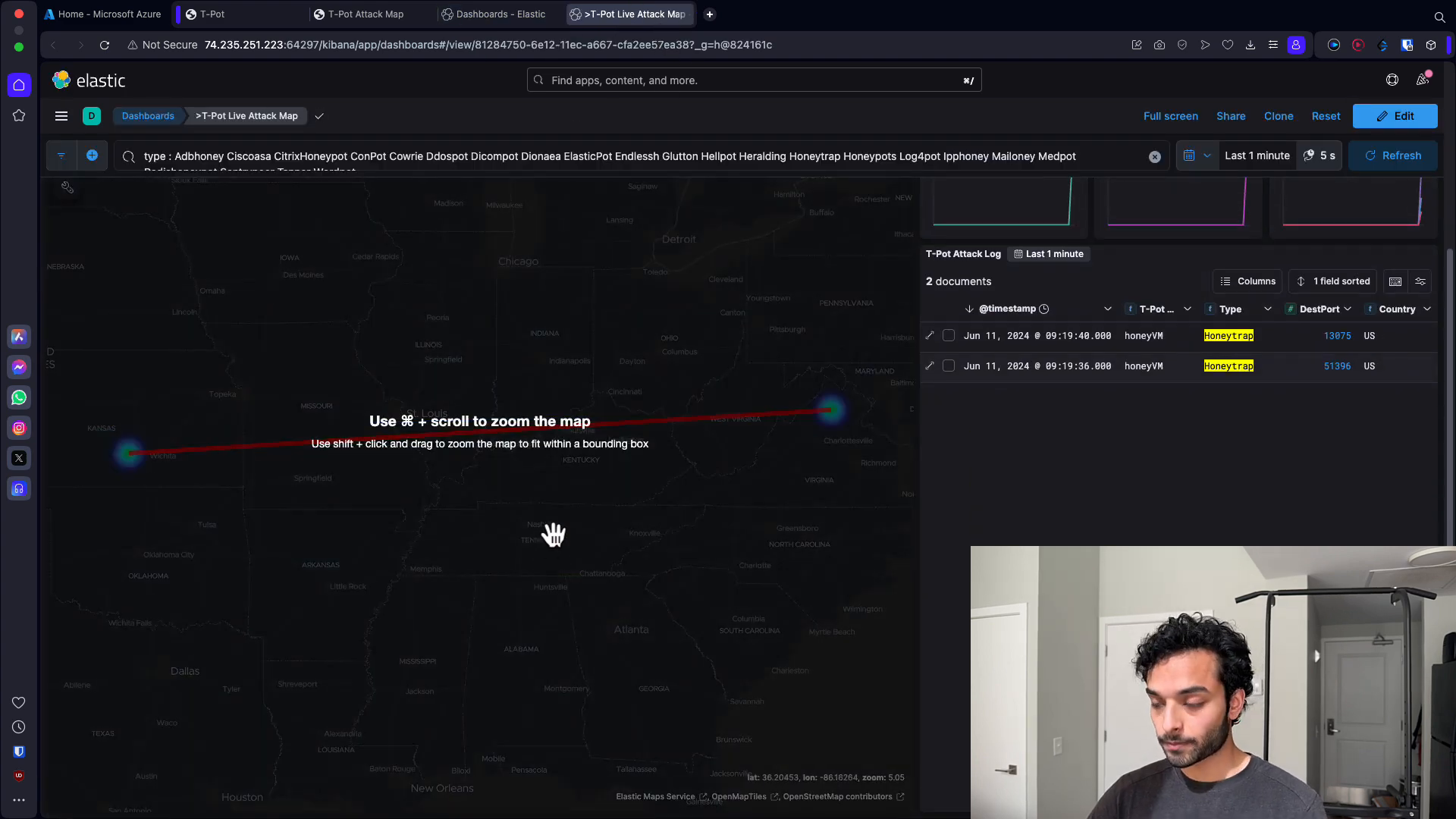
{"action": "scroll", "coordinate": [556, 528], "scroll_direction": "up", "scroll_amount": 10}
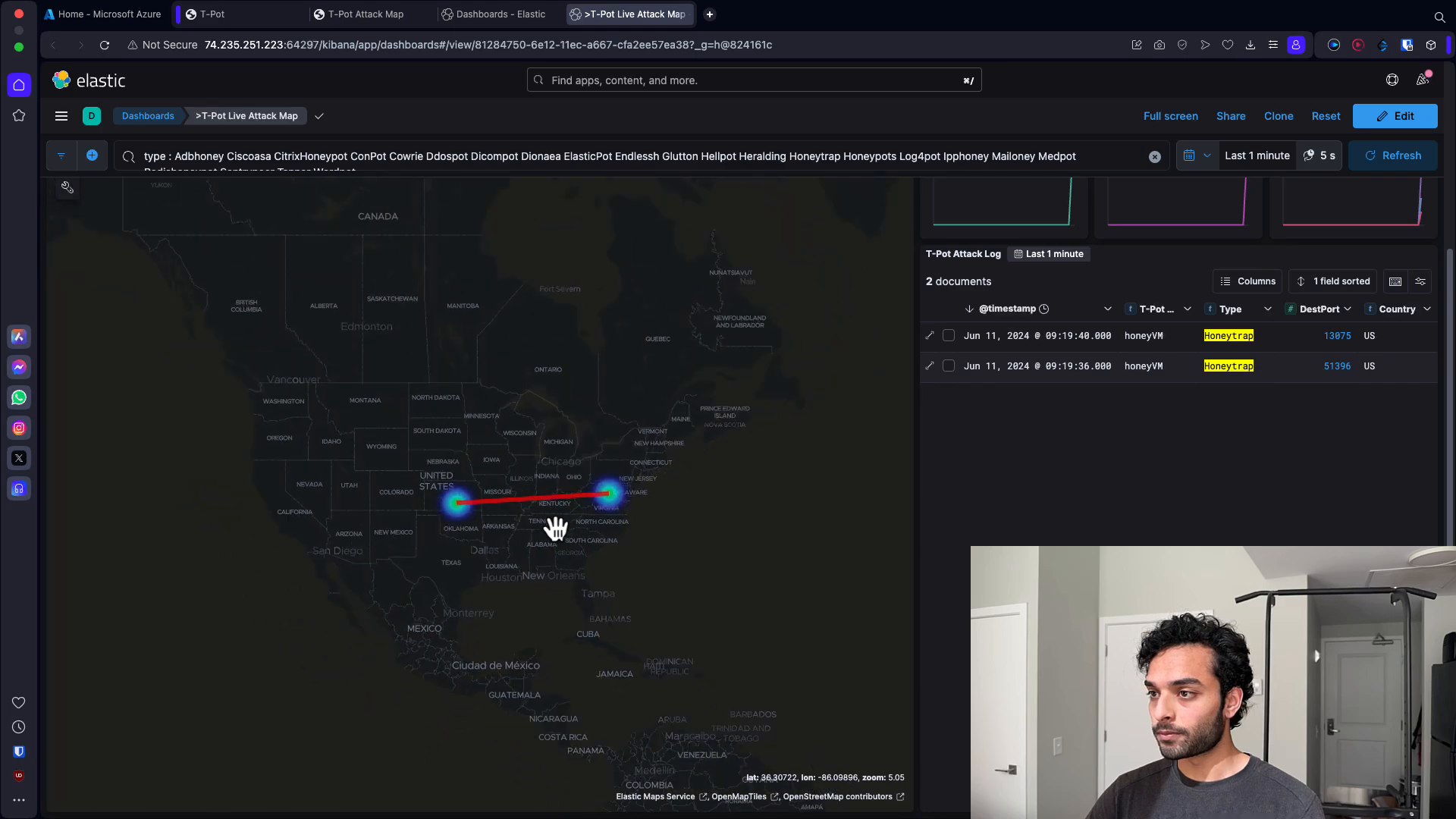
{"action": "left_click_drag", "start_coordinate": [855, 491], "coordinate": [488, 509]}
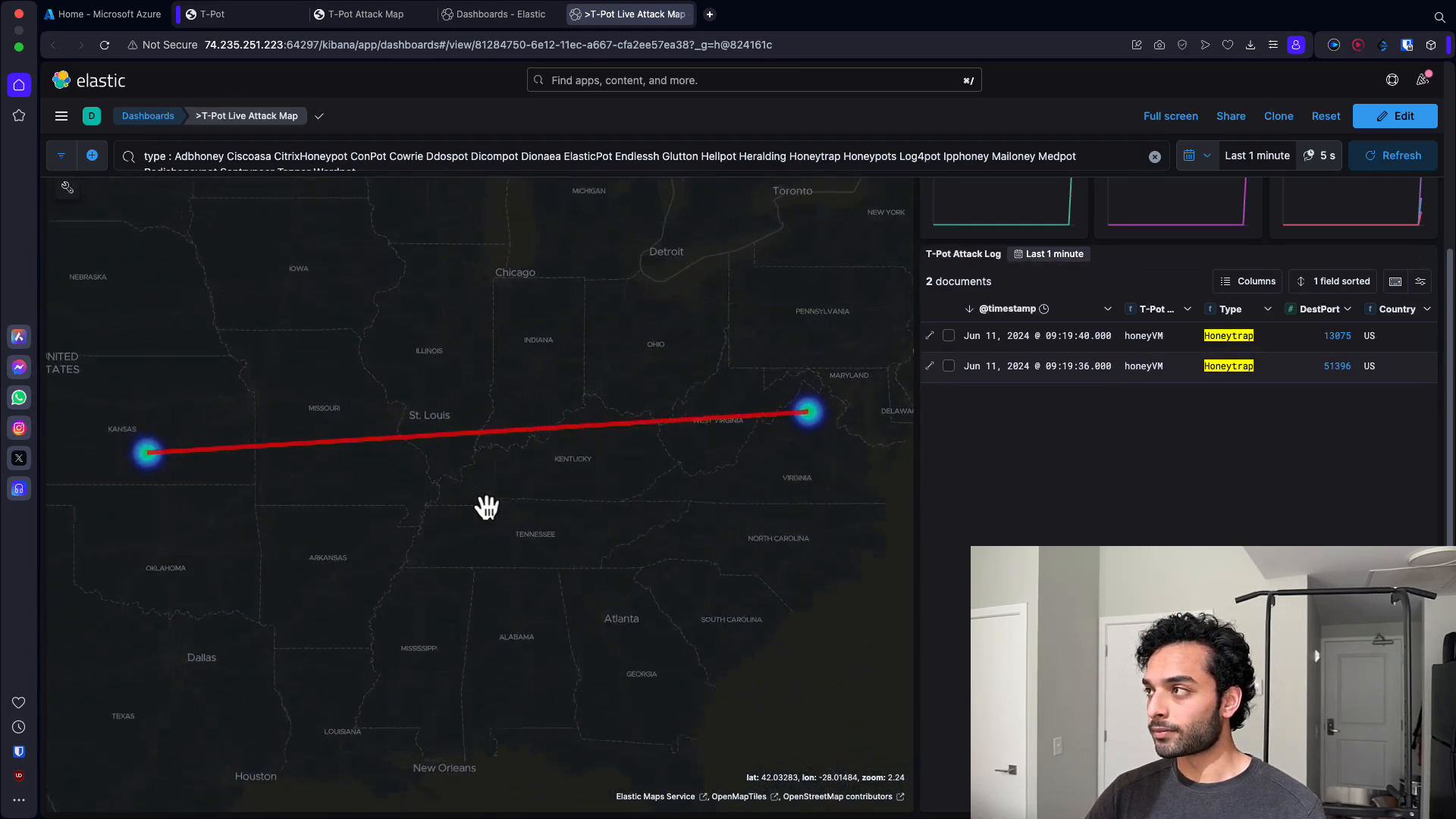
{"action": "scroll", "coordinate": [1097, 414], "scroll_direction": "up", "scroll_amount": 4}
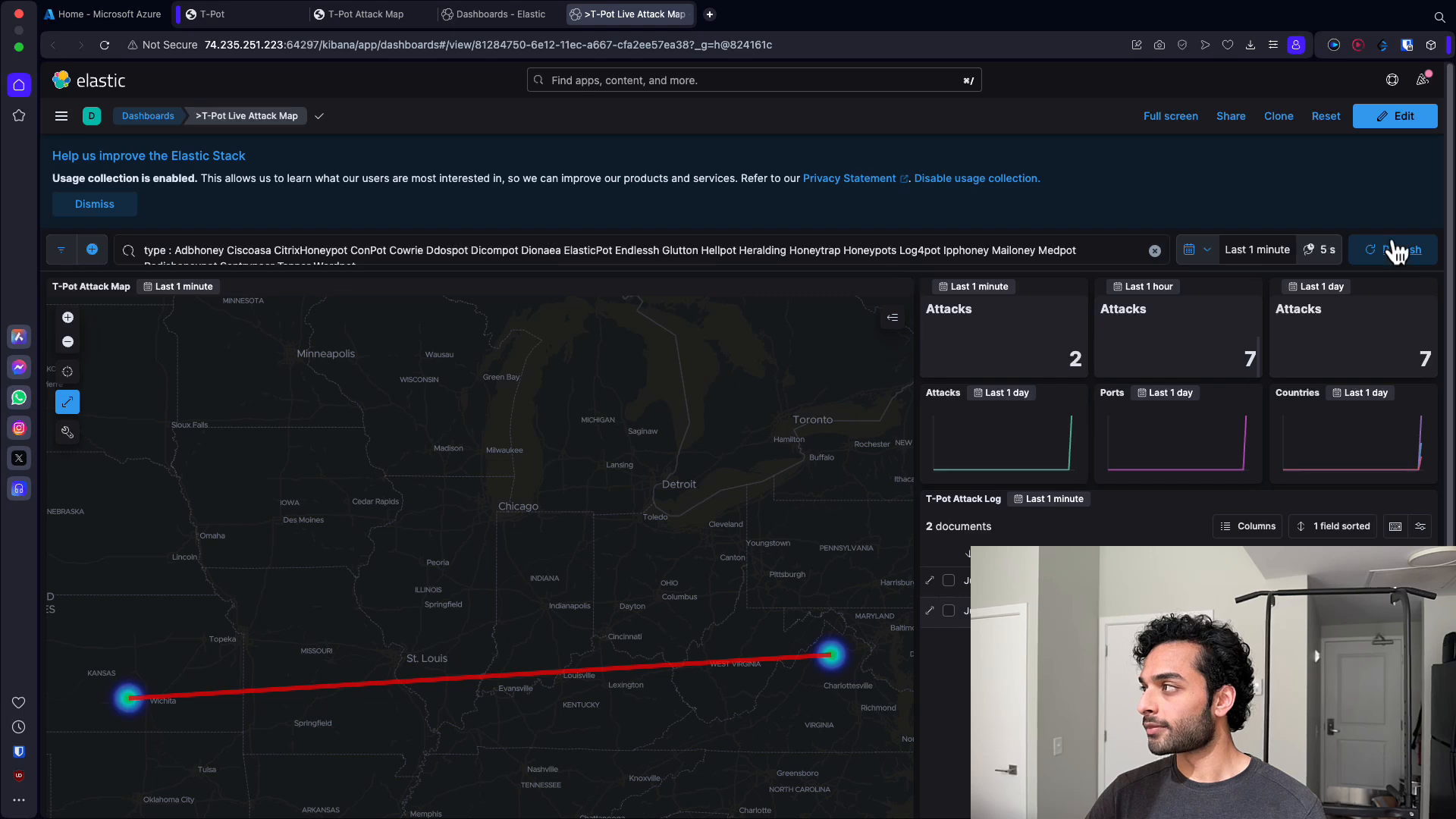
{"action": "left_click", "coordinate": [1391, 256]}
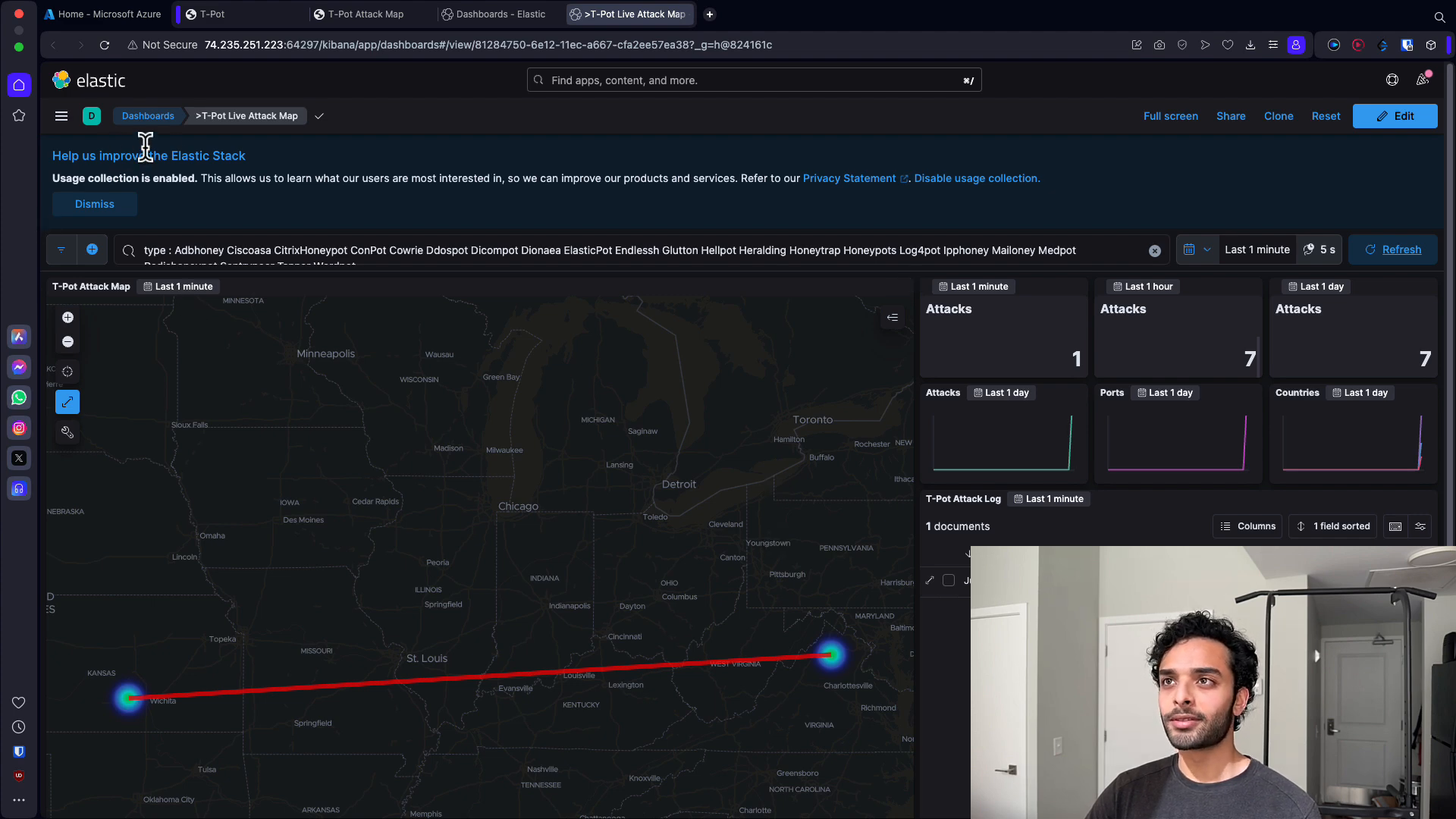
- Go back to the Kibana dashboards list and browse the available honeypot dashboards
{"action": "left_click", "coordinate": [163, 118]}
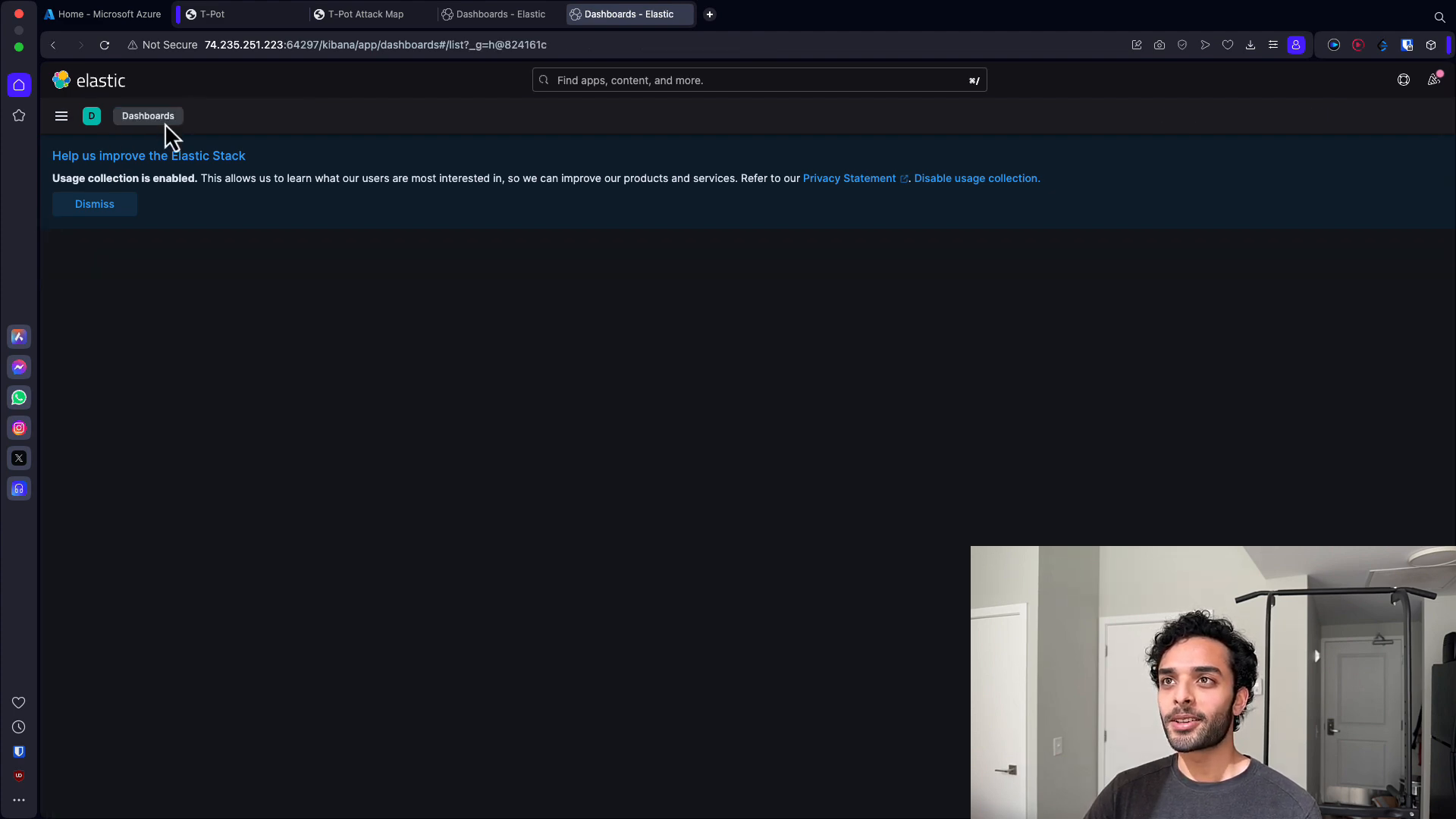
{"action": "left_click", "coordinate": [507, 16]}
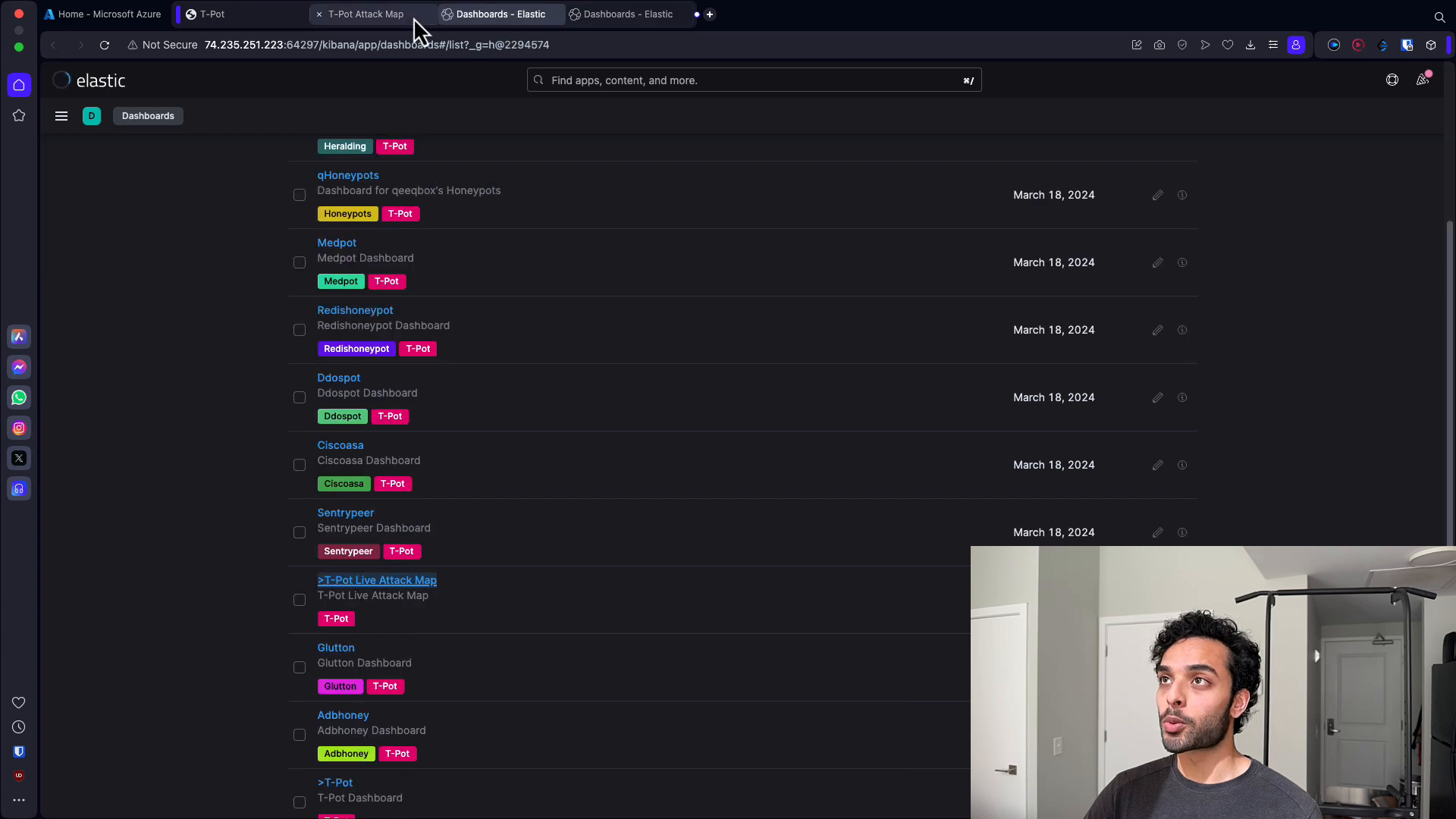
{"action": "scroll", "coordinate": [599, 379], "scroll_direction": "down", "scroll_amount": 5}
{"action": "scroll", "coordinate": [603, 397], "scroll_direction": "up", "scroll_amount": 10}
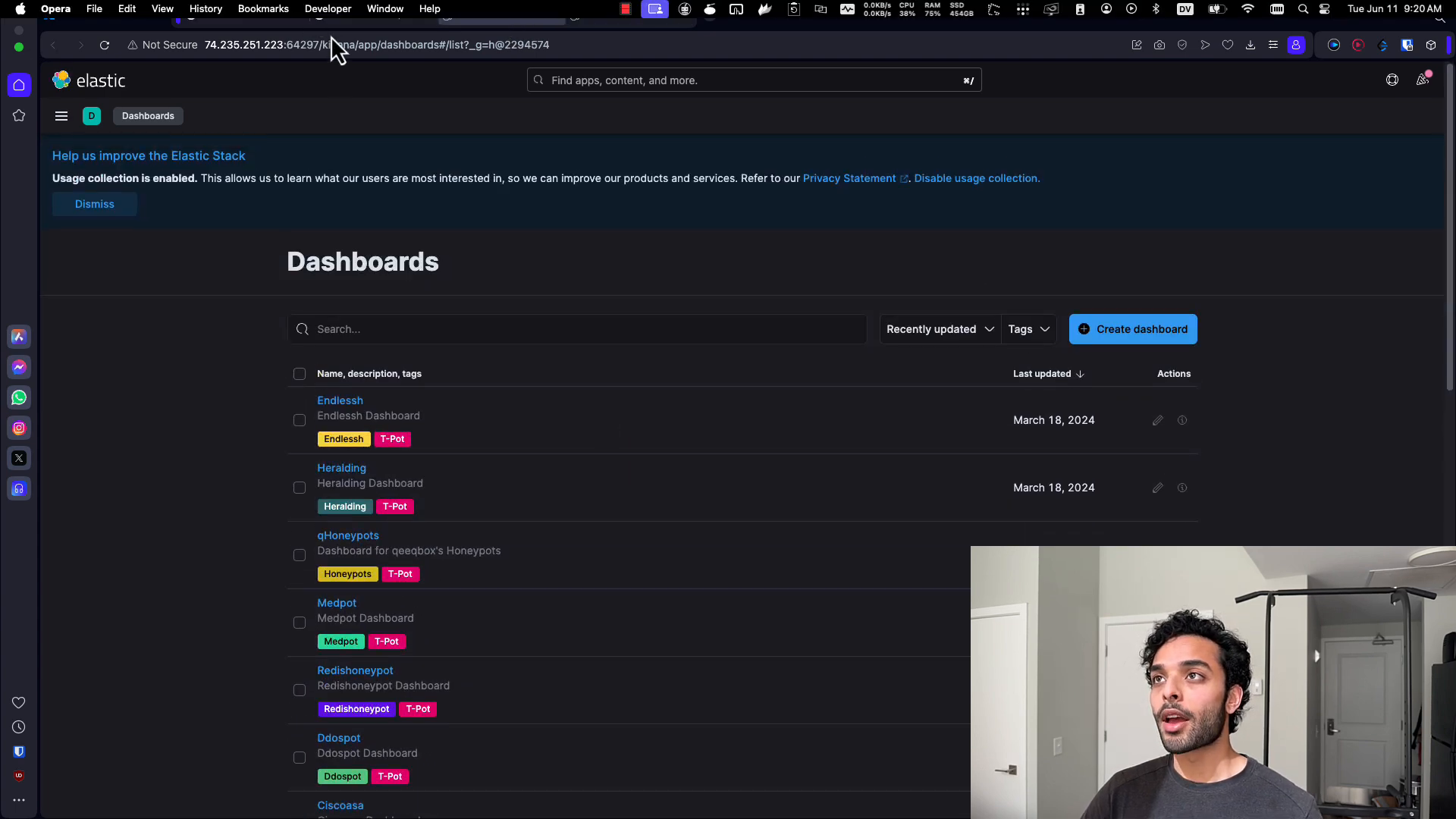
- Run the SpiderFoot scan named BadactorArgentina against target 181.102.133.65 using the All use case
{"action": "left_click", "coordinate": [358, 21]}
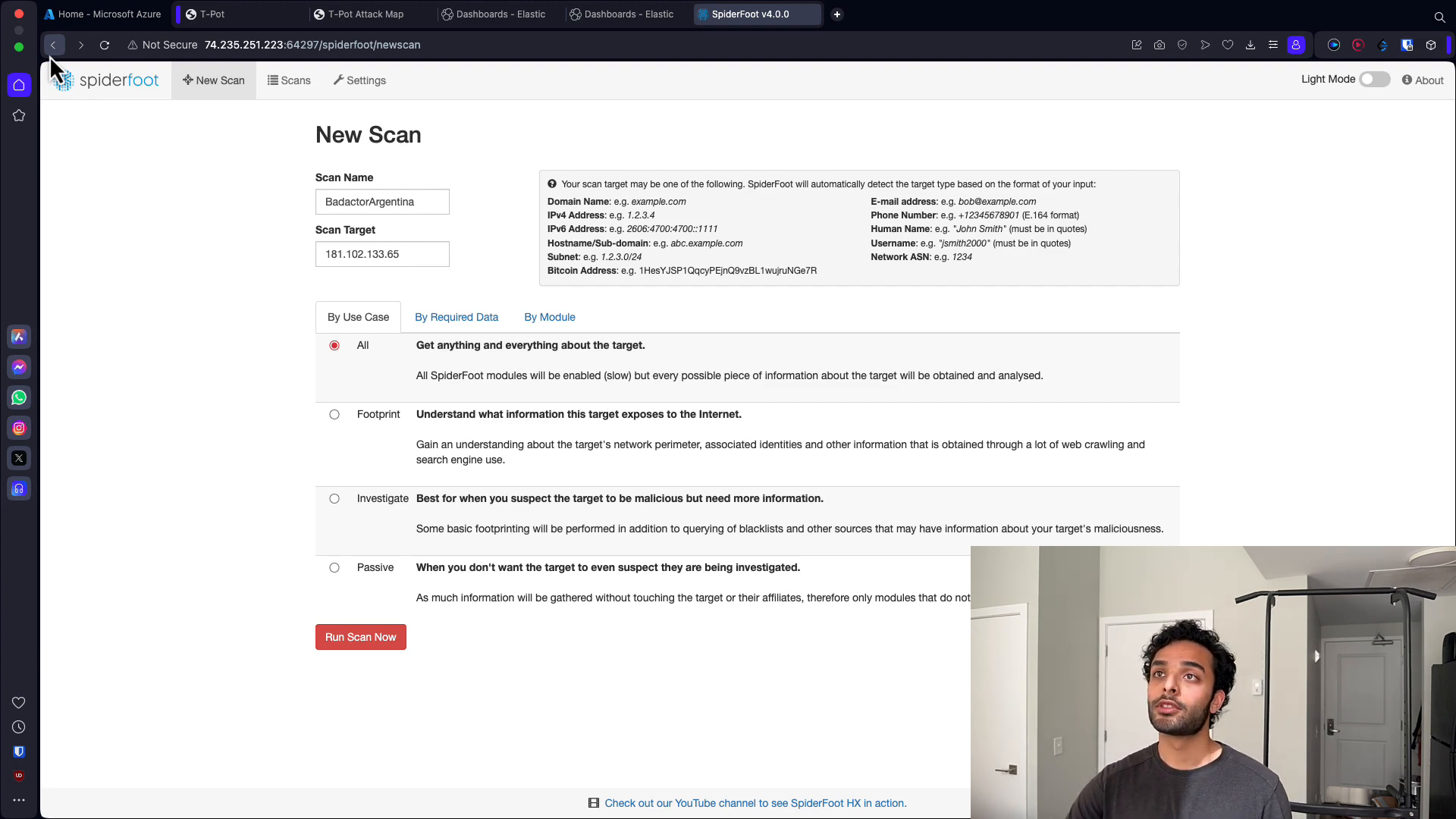
{"action": "left_click", "coordinate": [237, 20]}
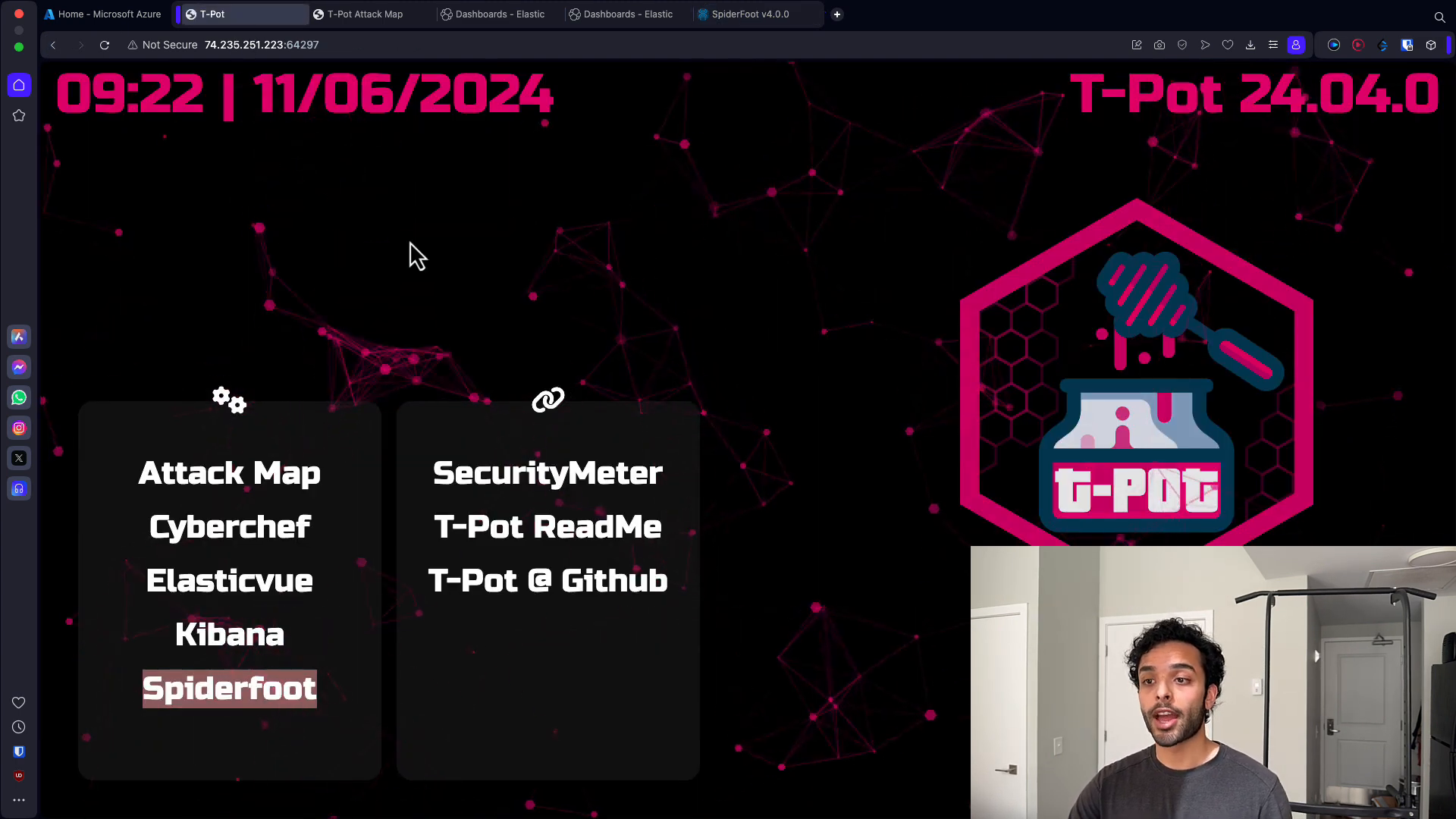
{"action": "left_click", "coordinate": [732, 24]}
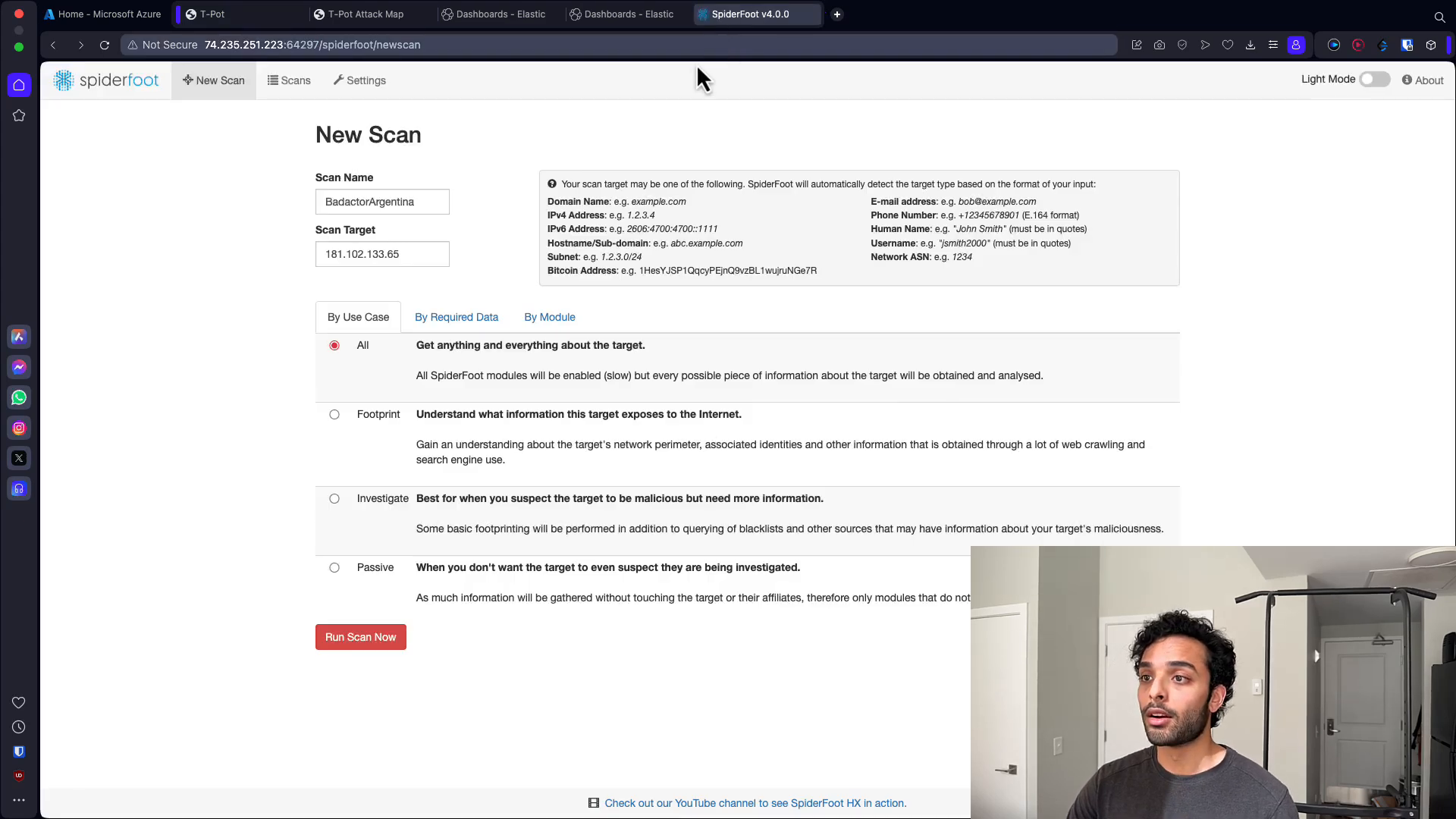
{"action": "left_click", "coordinate": [404, 645]}
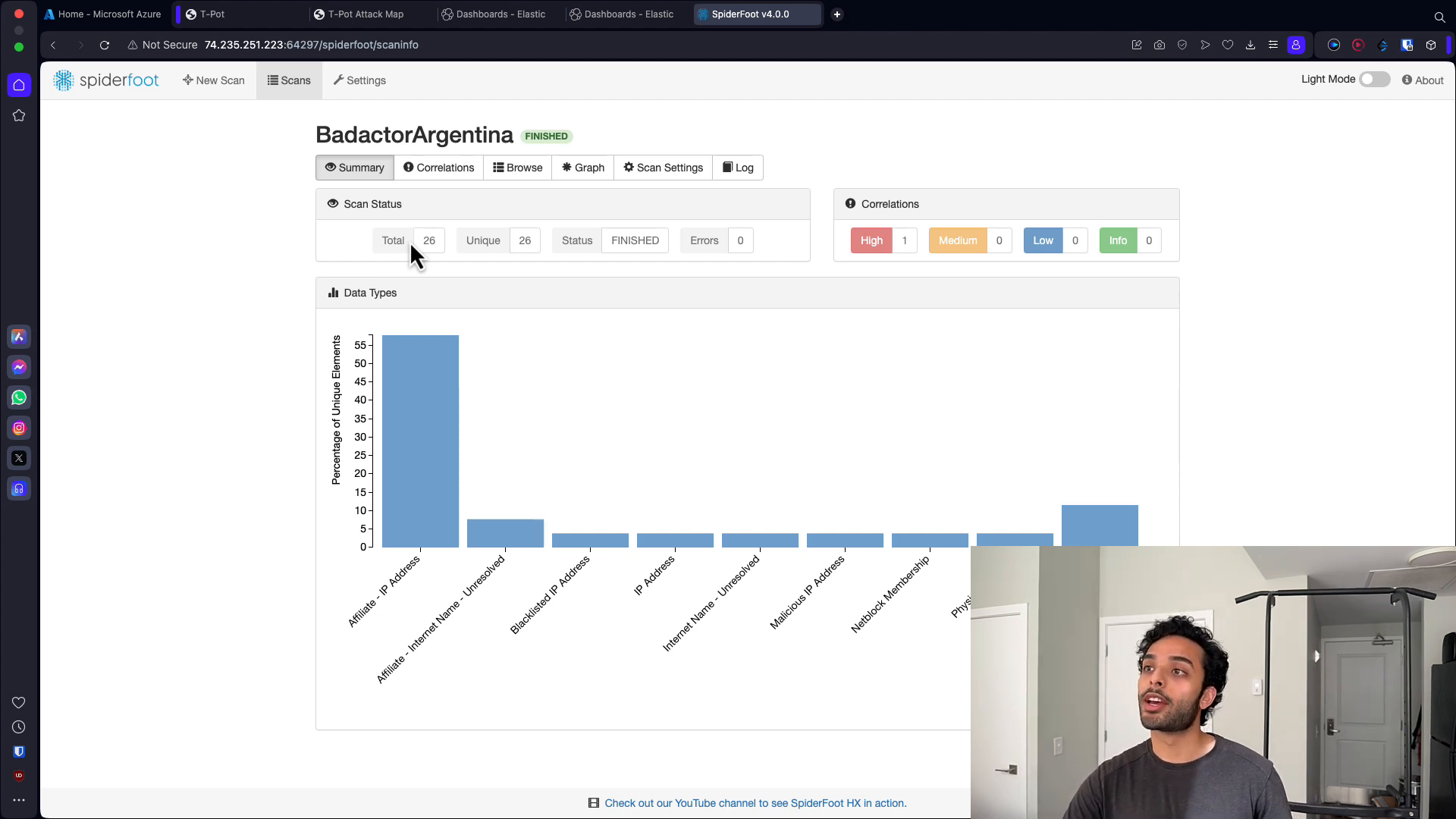
- Browse the scan results, opening the Blacklisted IP Address entry and the high-risk correlation's details
{"action": "left_click", "coordinate": [526, 172]}
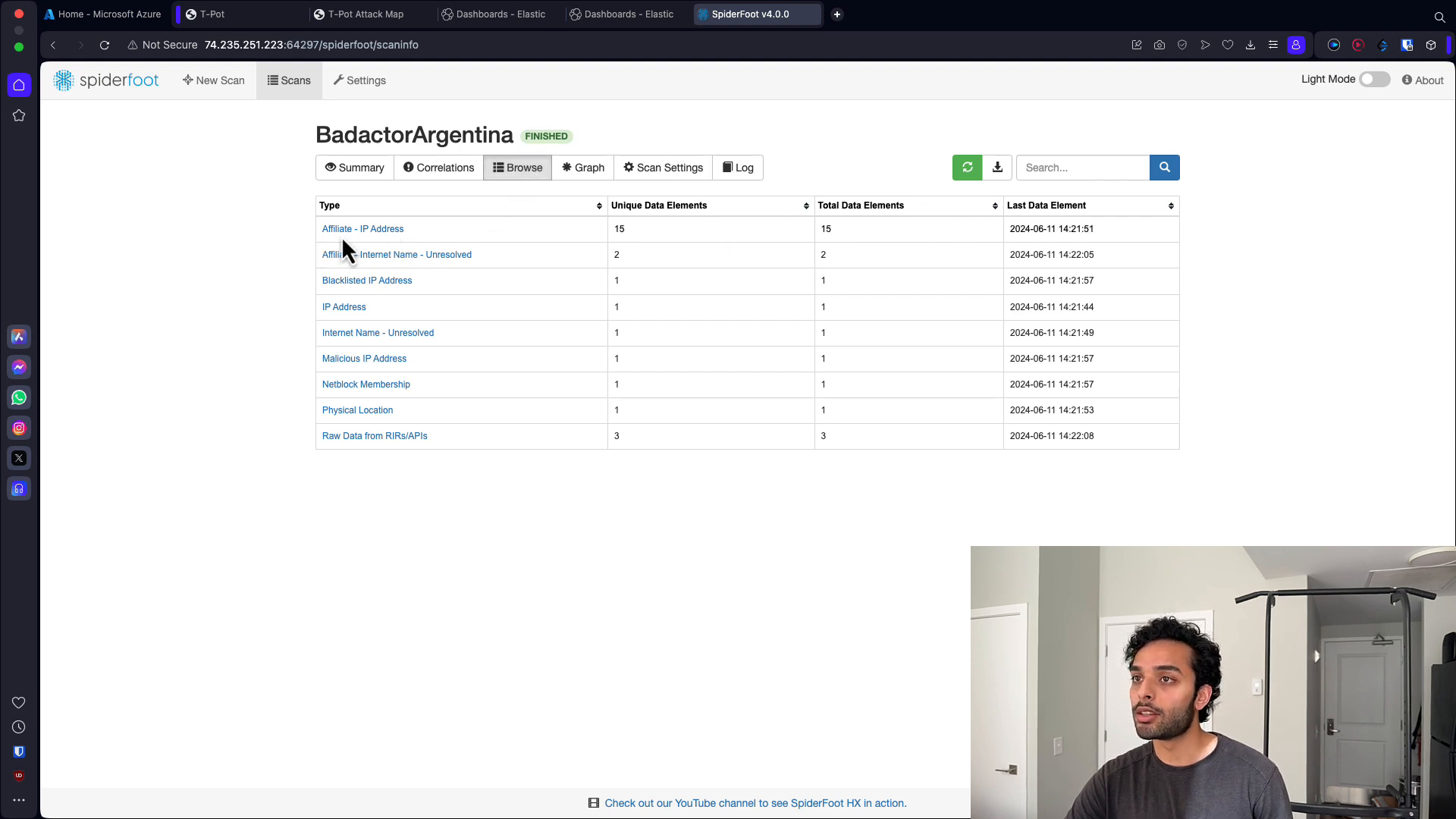
{"action": "left_click", "coordinate": [383, 282]}
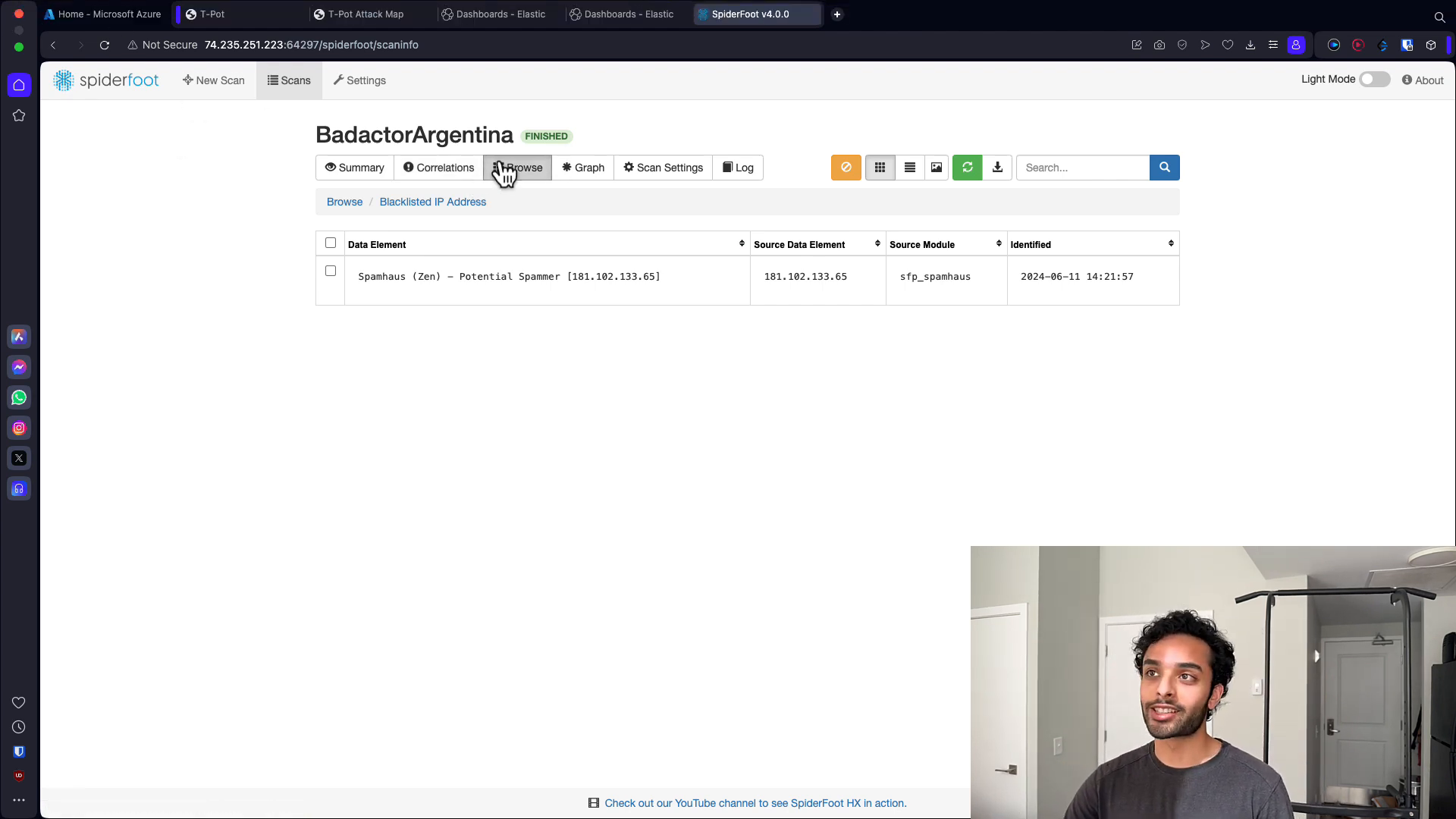
{"action": "left_click", "coordinate": [381, 171]}
{"action": "mouse_move", "coordinate": [412, 420]}
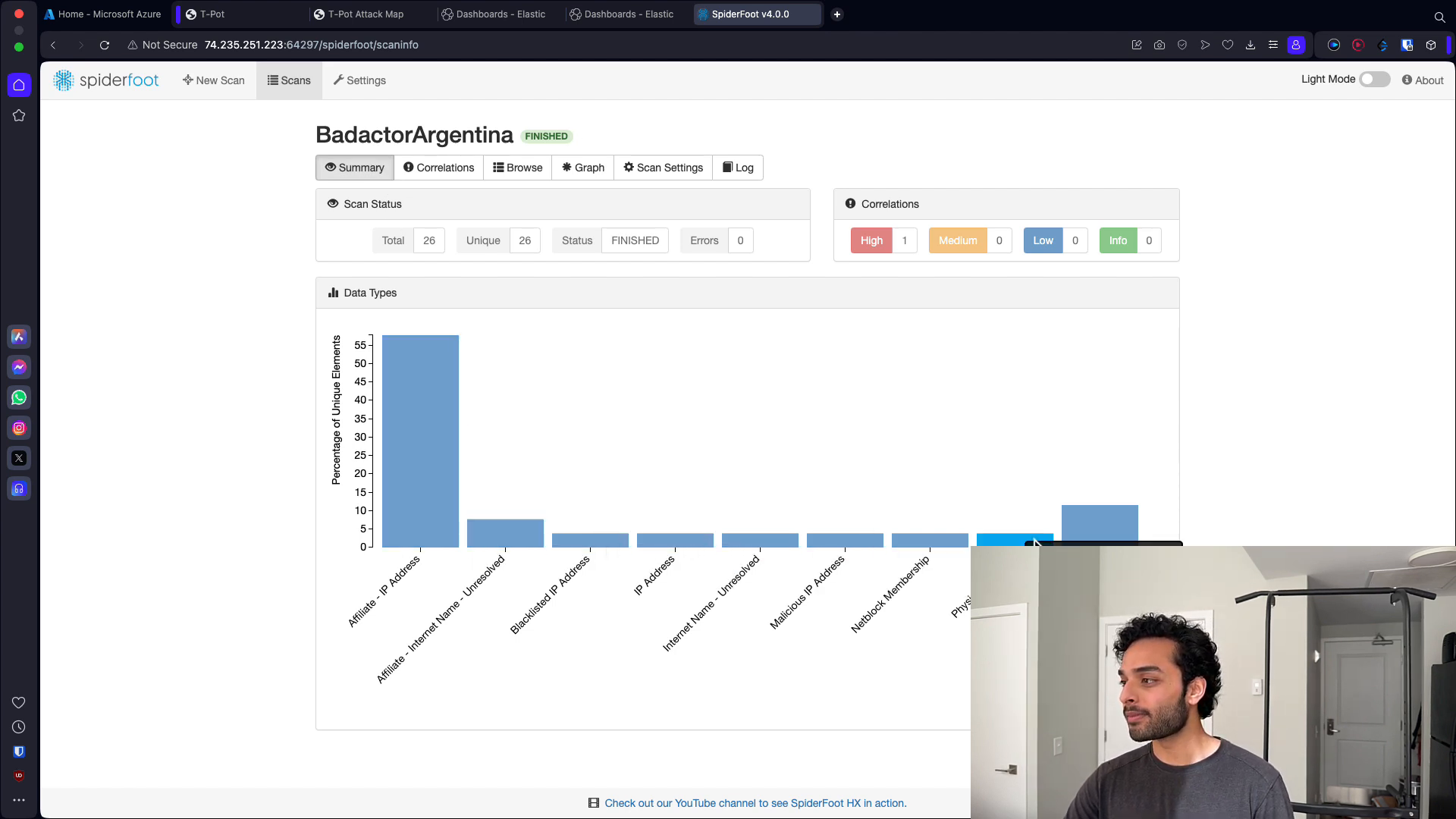
{"action": "left_click", "coordinate": [470, 168]}
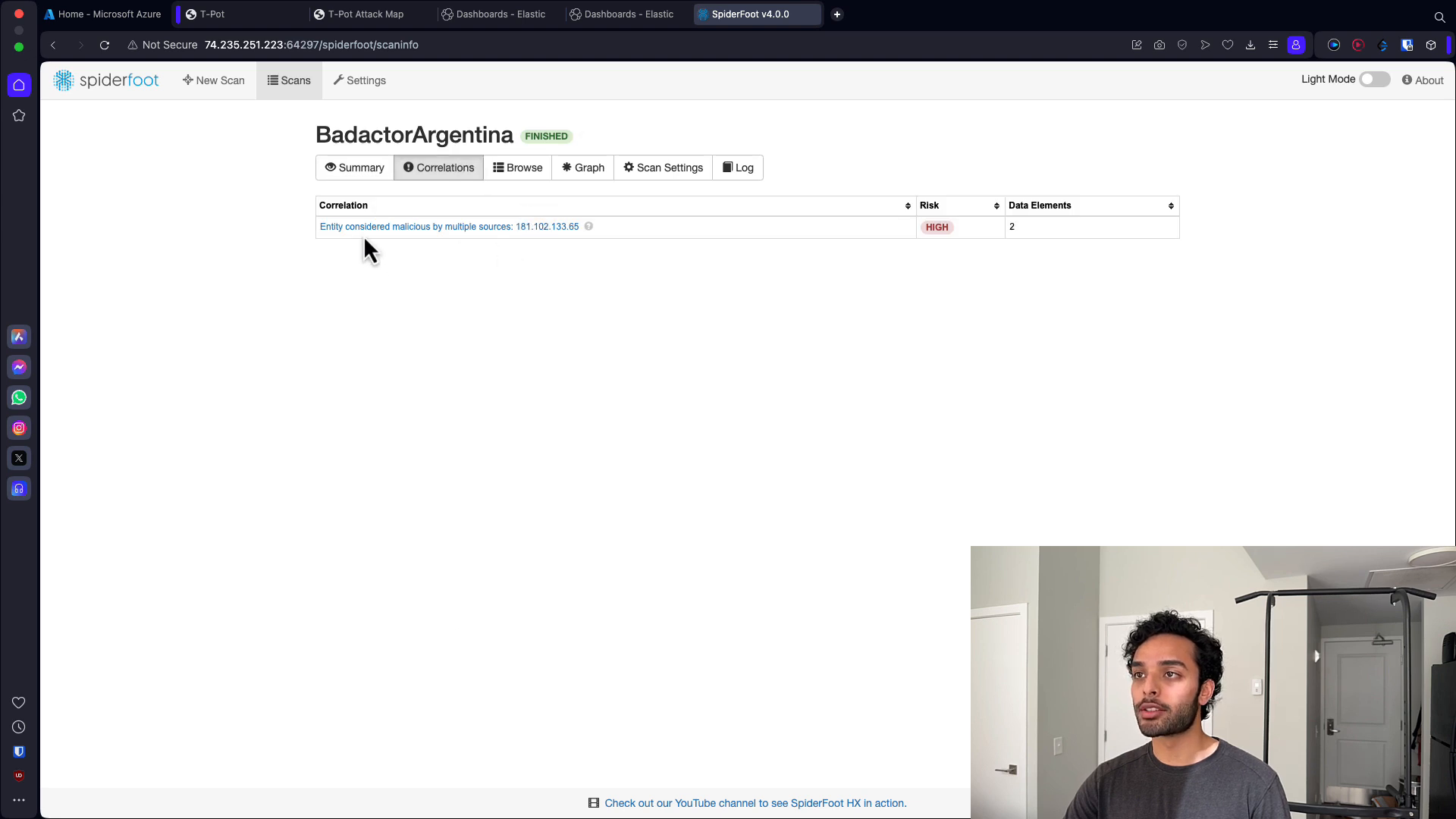
{"action": "left_click", "coordinate": [544, 229]}
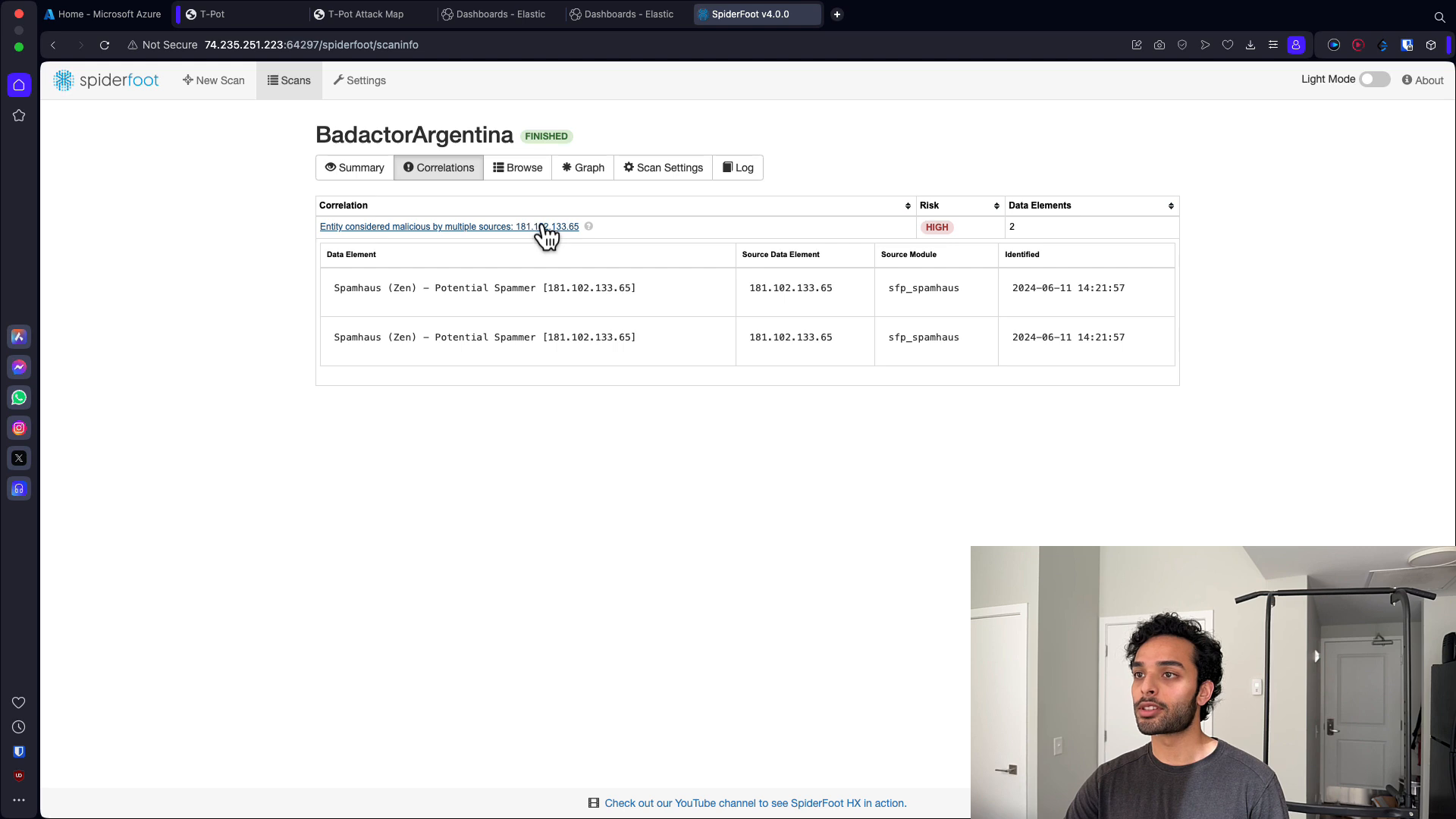
- View the scan's data-type table, relationship graph and log
{"action": "left_click", "coordinate": [543, 173]}
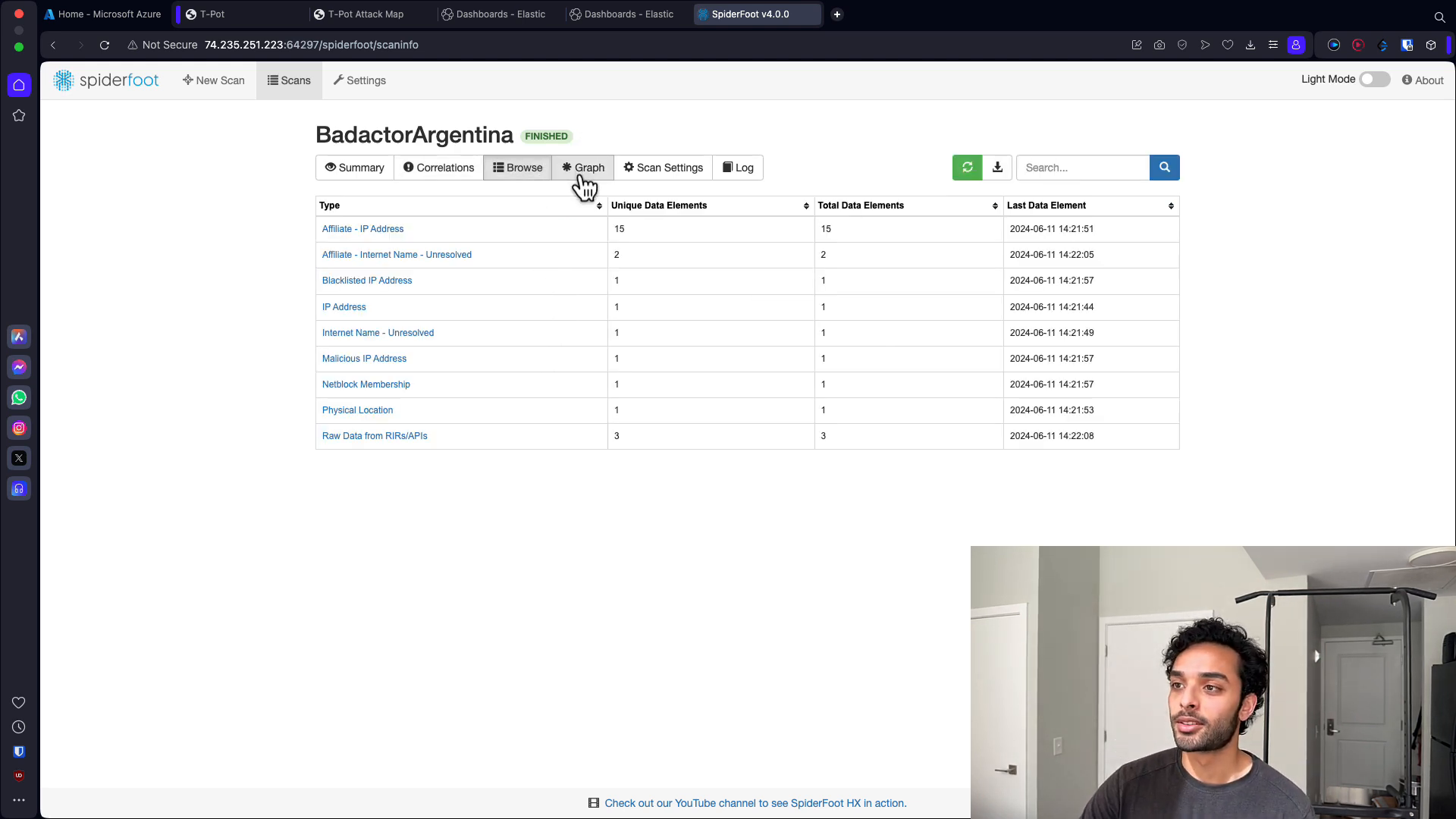
{"action": "left_click", "coordinate": [583, 173]}
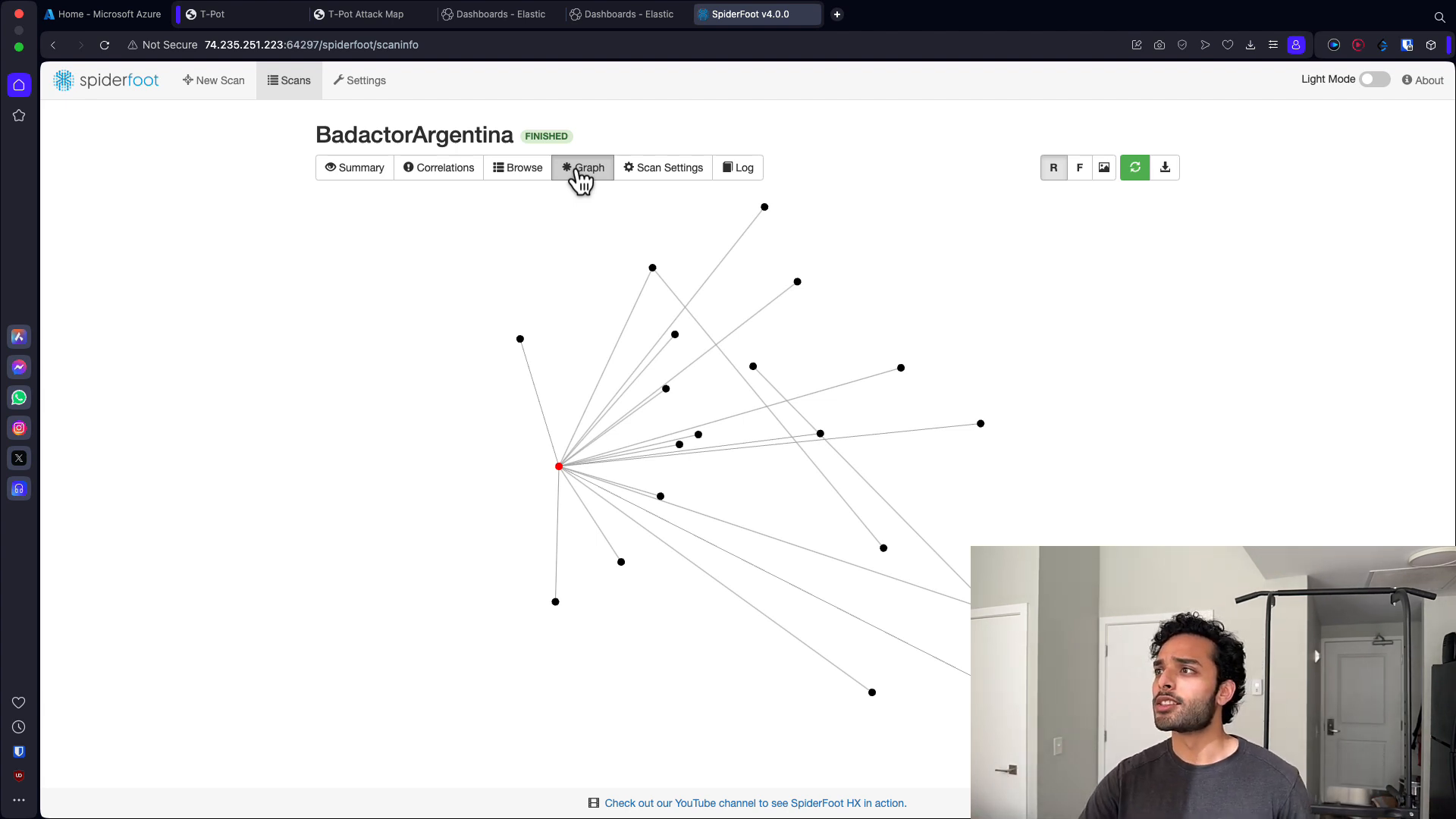
{"action": "left_click", "coordinate": [751, 172]}
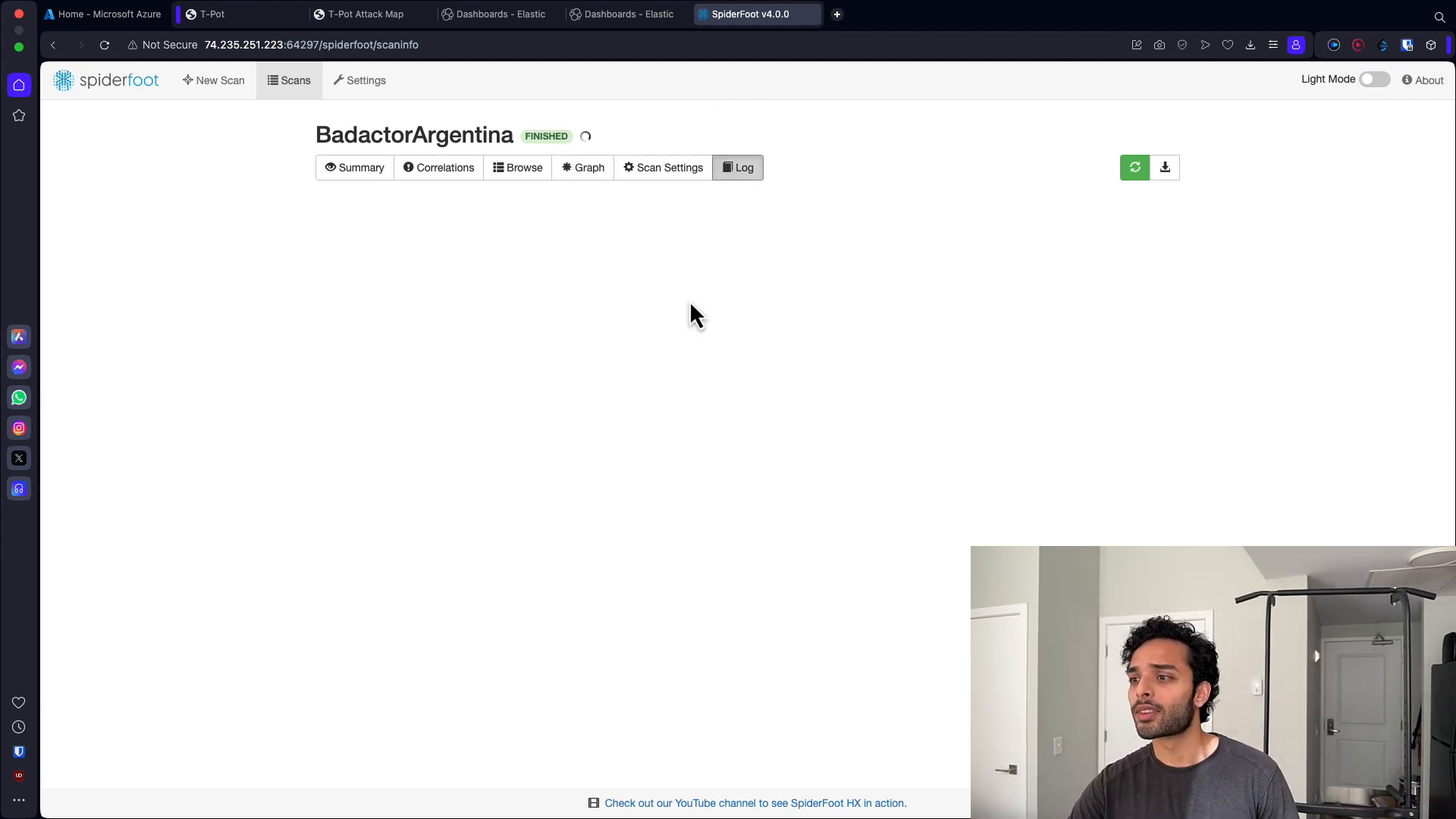